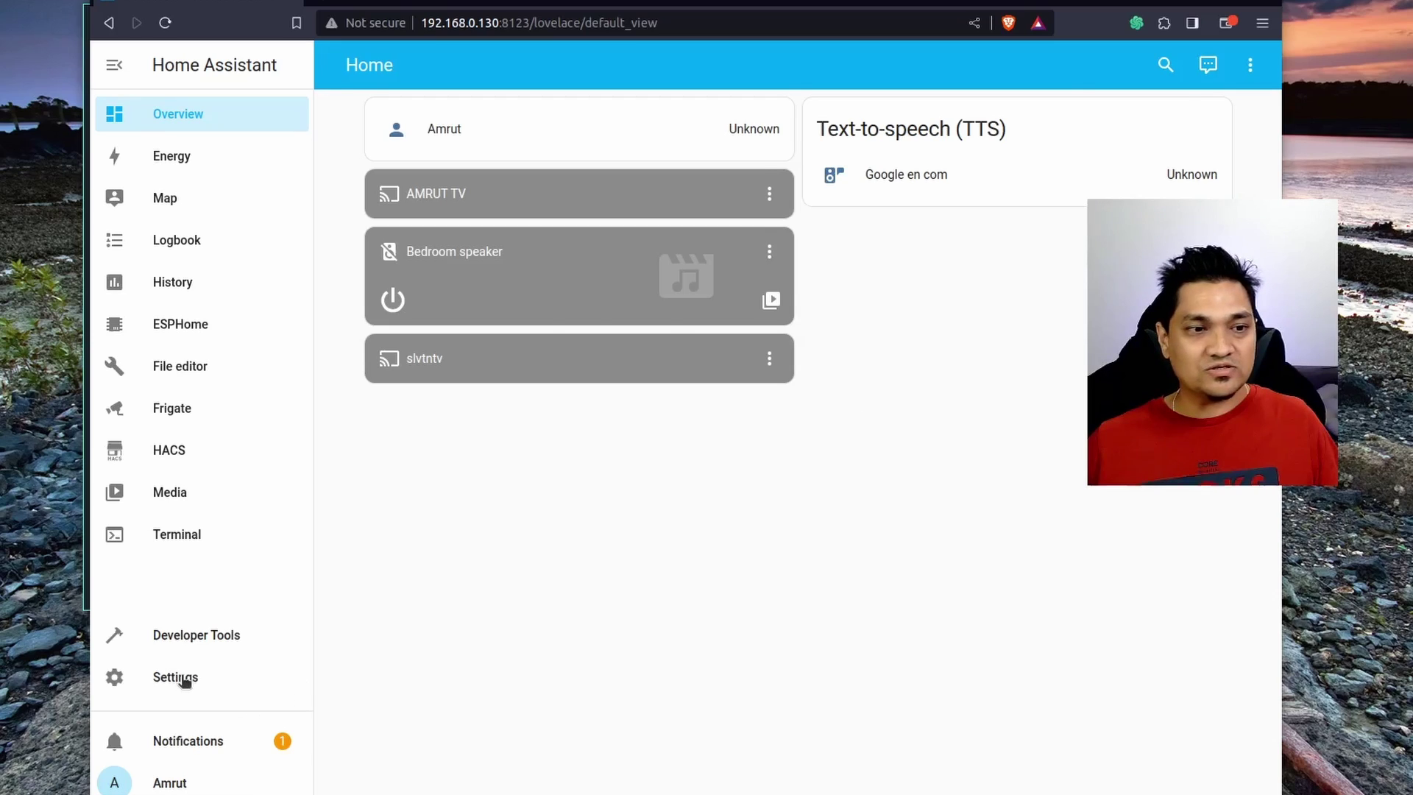
{"action": "left_click", "coordinate": [183, 677]}
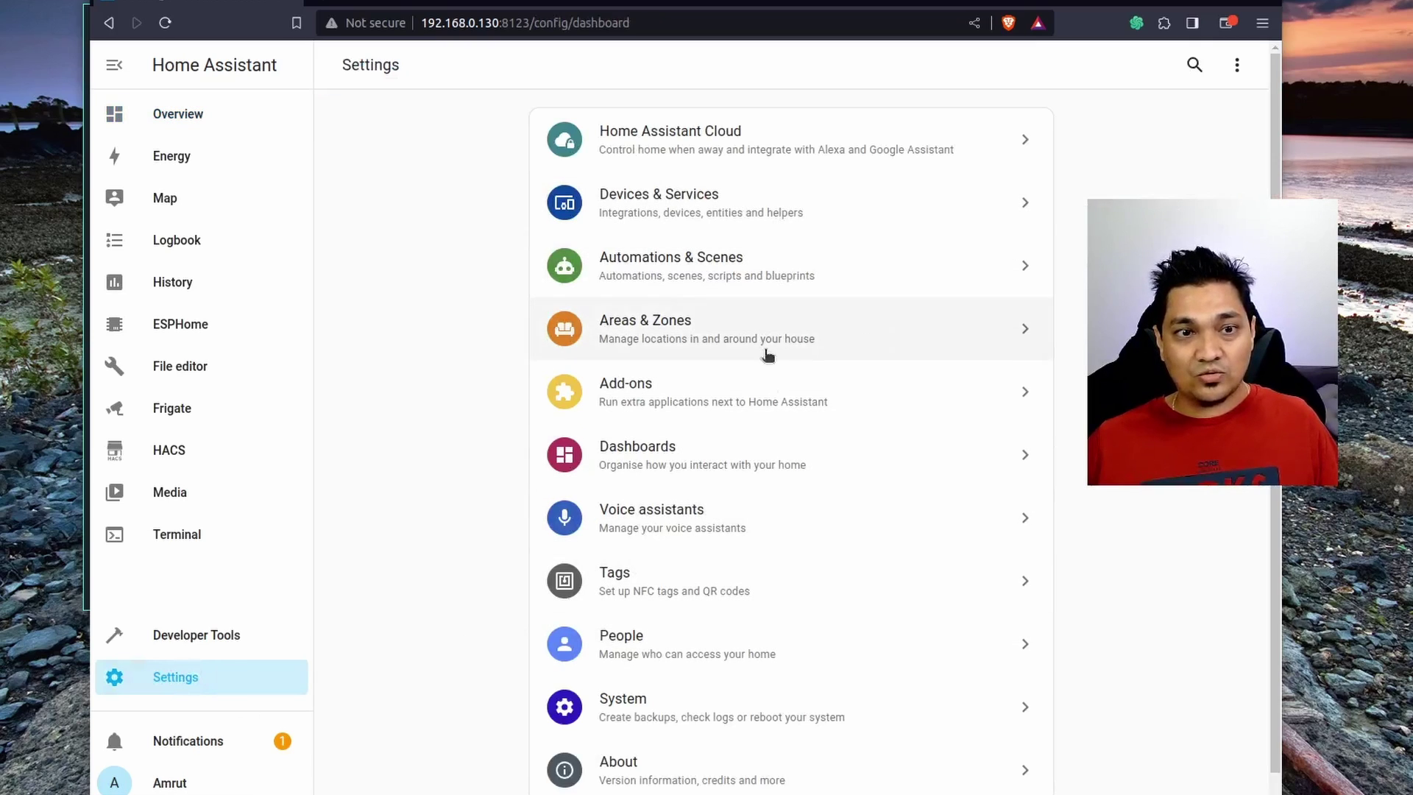
{"action": "left_click", "coordinate": [745, 386]}
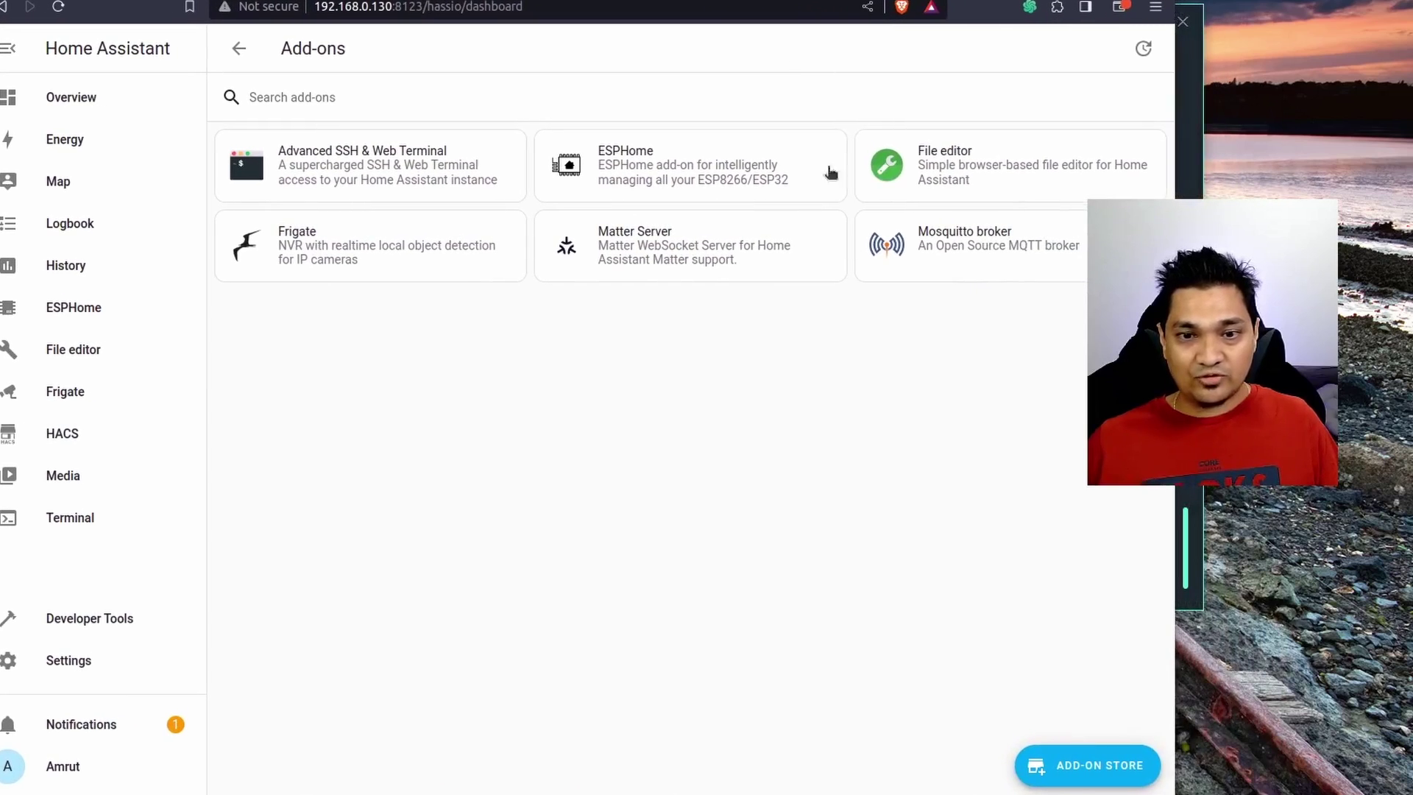
{"action": "left_click", "coordinate": [1087, 778]}
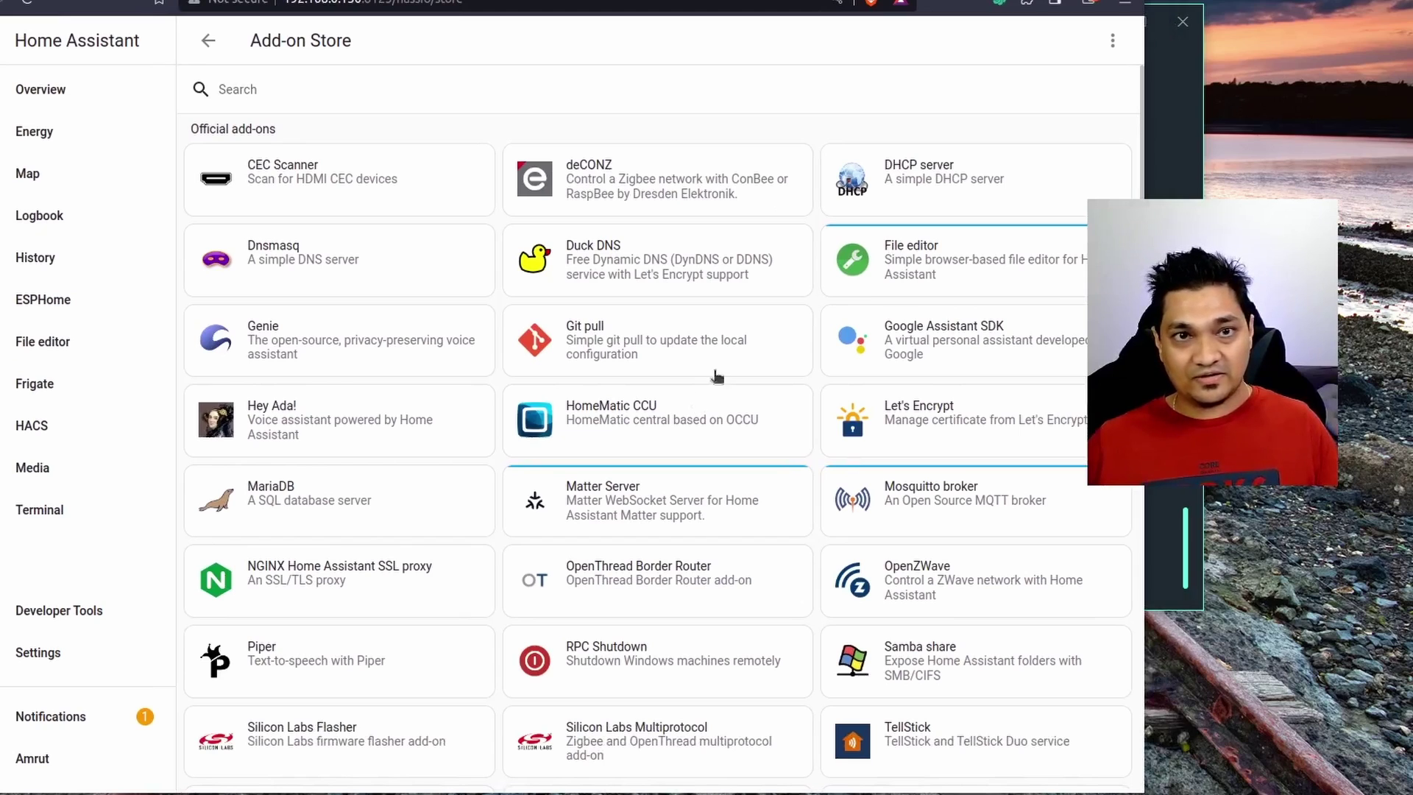
{"action": "left_click", "coordinate": [1114, 42]}
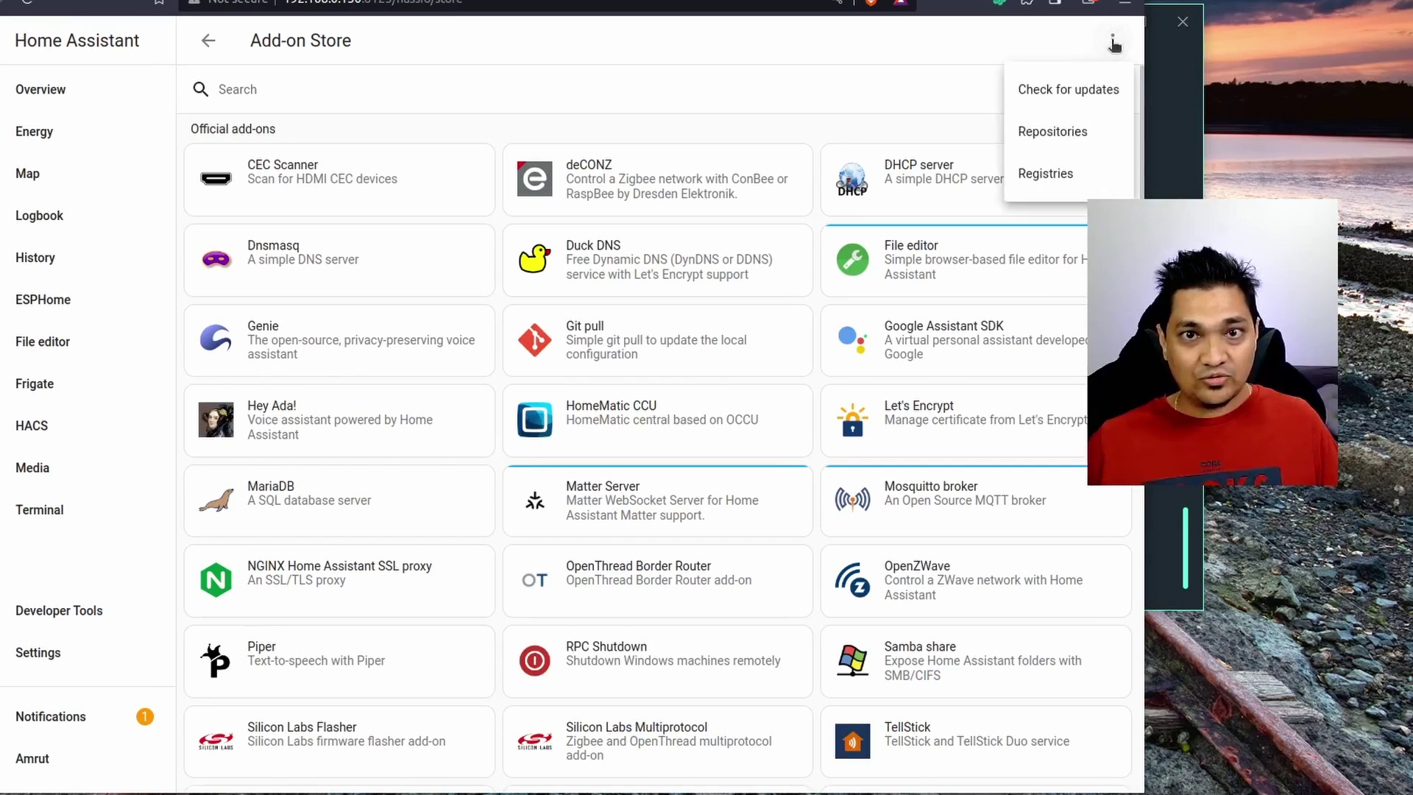
{"action": "left_click", "coordinate": [1018, 130]}
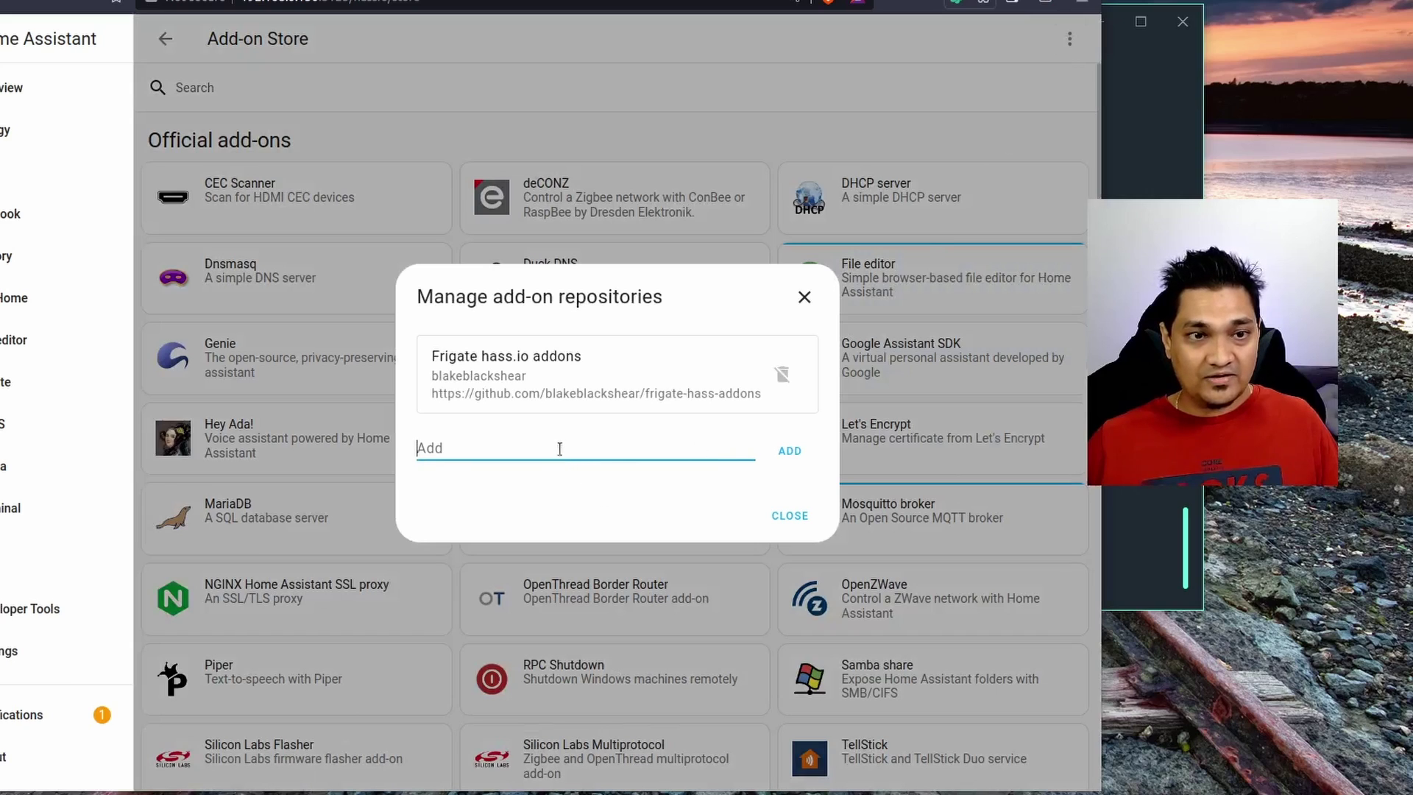
{"action": "type", "text": "https://github.com/zigbee2mqtt/hassio-zigbee2mqtt"}
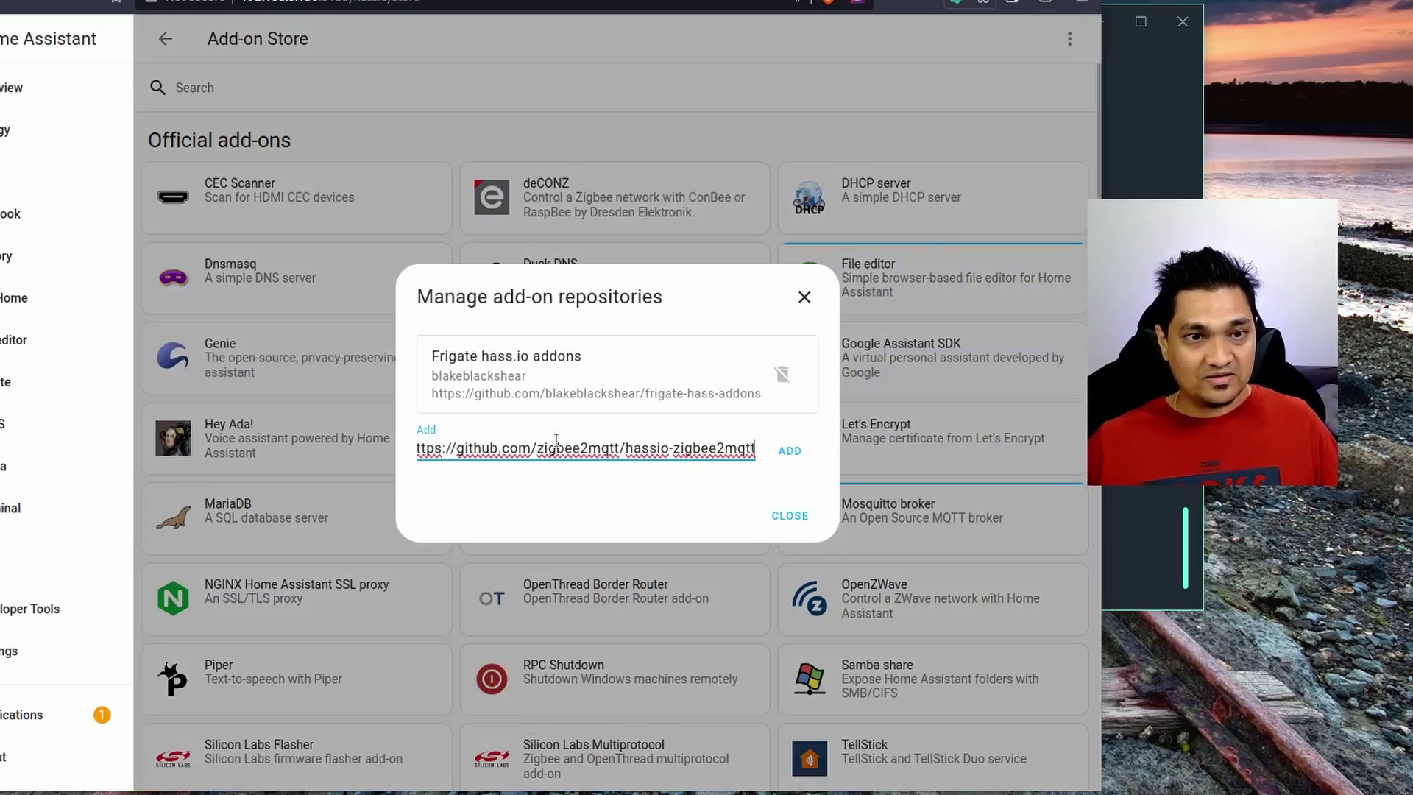
{"action": "left_click", "coordinate": [608, 505]}
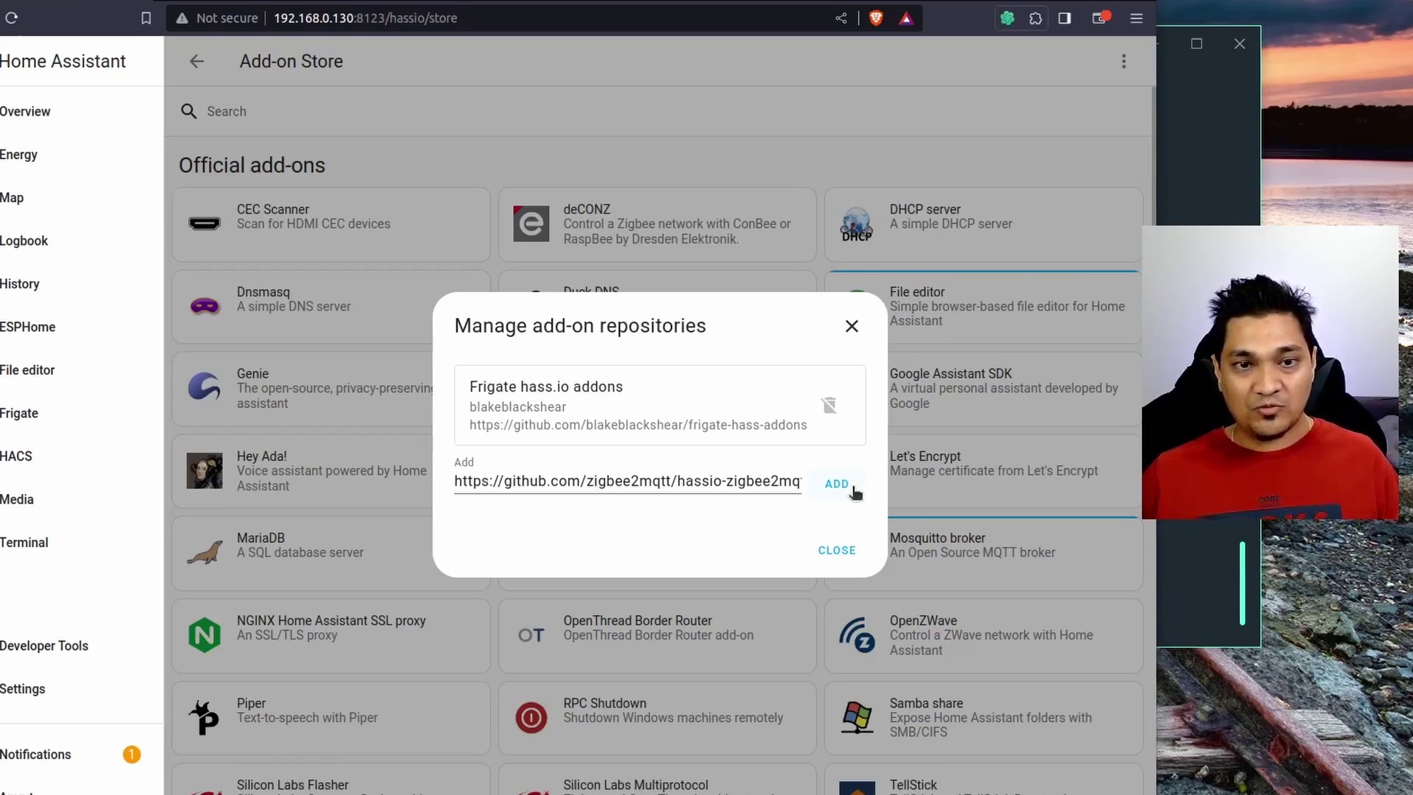
{"action": "left_click", "coordinate": [853, 490]}
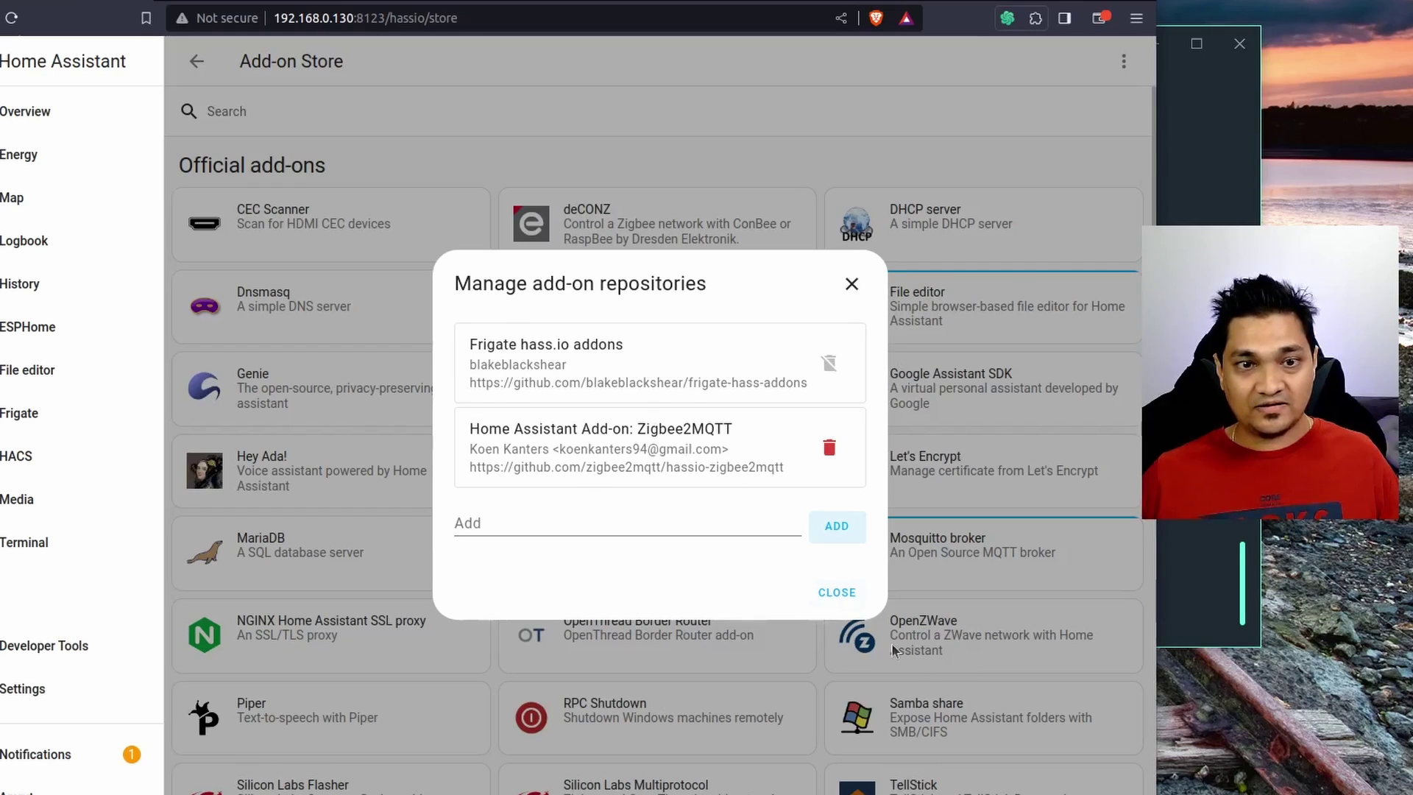
{"action": "left_click", "coordinate": [836, 591]}
Refresh the add-on store and install the standard Zigbee2MQTT add-on from the newly added repository.
{"action": "scroll", "coordinate": [710, 198], "scroll_direction": "down", "scroll_amount": 1}
{"action": "scroll", "coordinate": [710, 199], "scroll_direction": "down", "scroll_amount": 5}
{"action": "scroll", "coordinate": [710, 199], "scroll_direction": "up", "scroll_amount": 6}
{"action": "key", "text": "F5"}
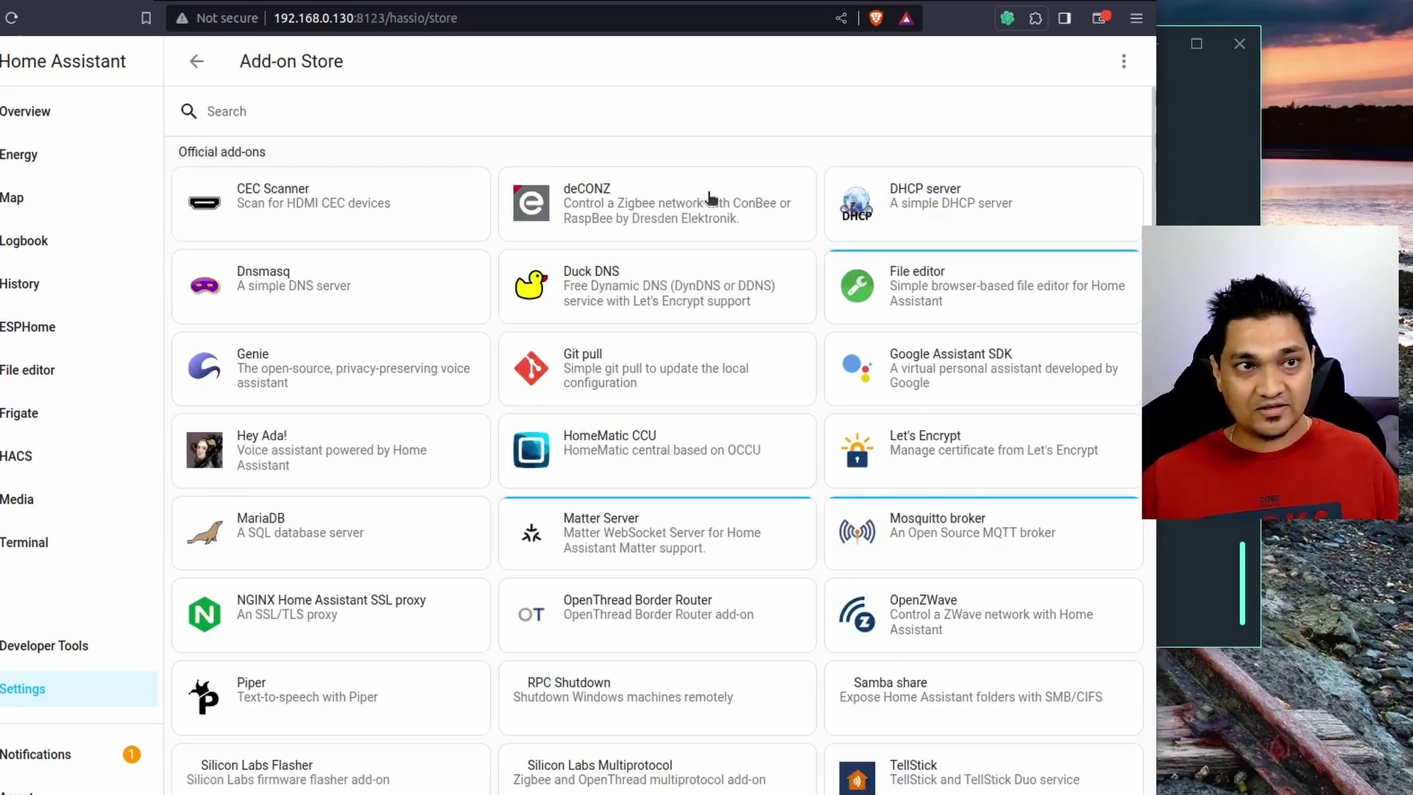
{"action": "scroll", "coordinate": [710, 197], "scroll_direction": "down", "scroll_amount": 8}
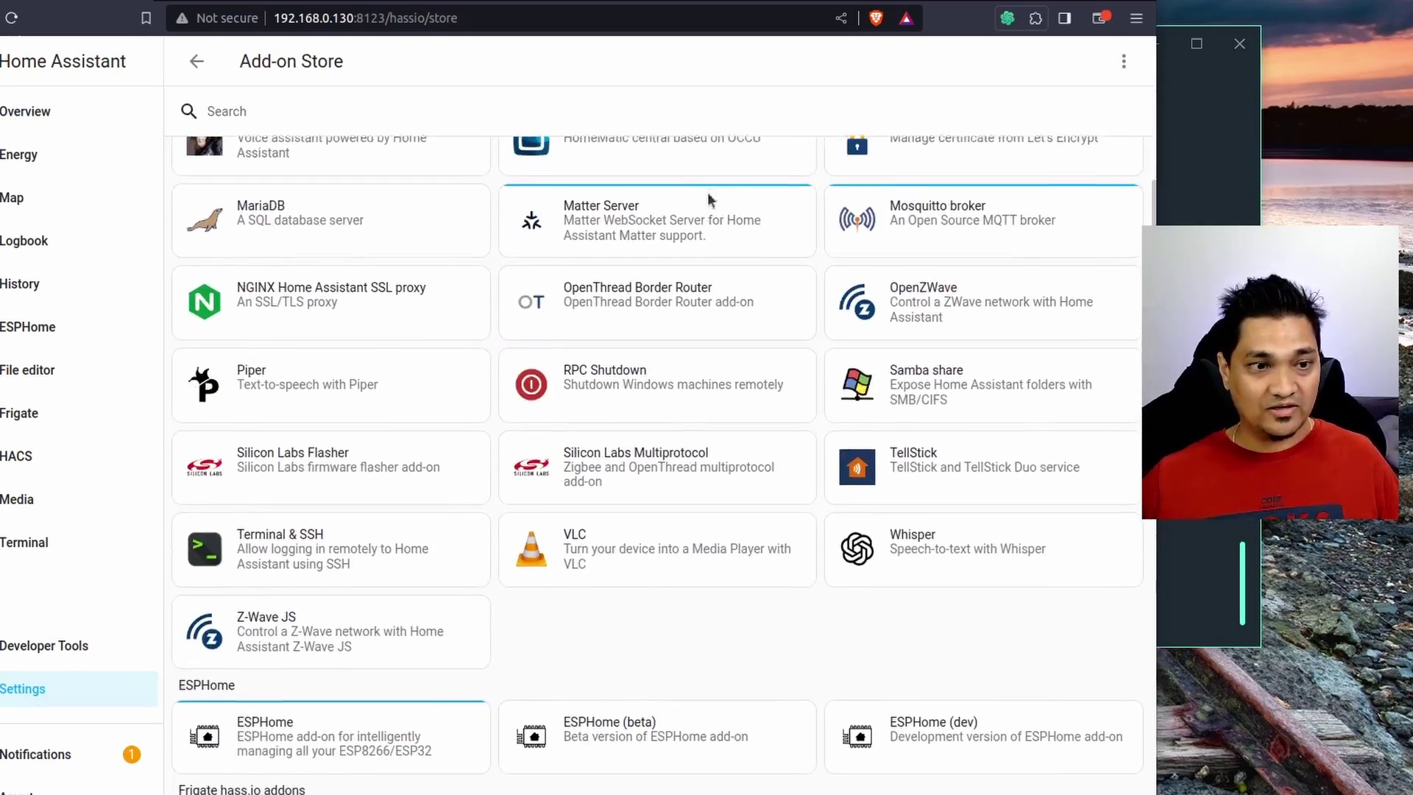
{"action": "scroll", "coordinate": [714, 221], "scroll_direction": "down", "scroll_amount": 3}
{"action": "scroll", "coordinate": [263, 586], "scroll_direction": "down", "scroll_amount": 3}
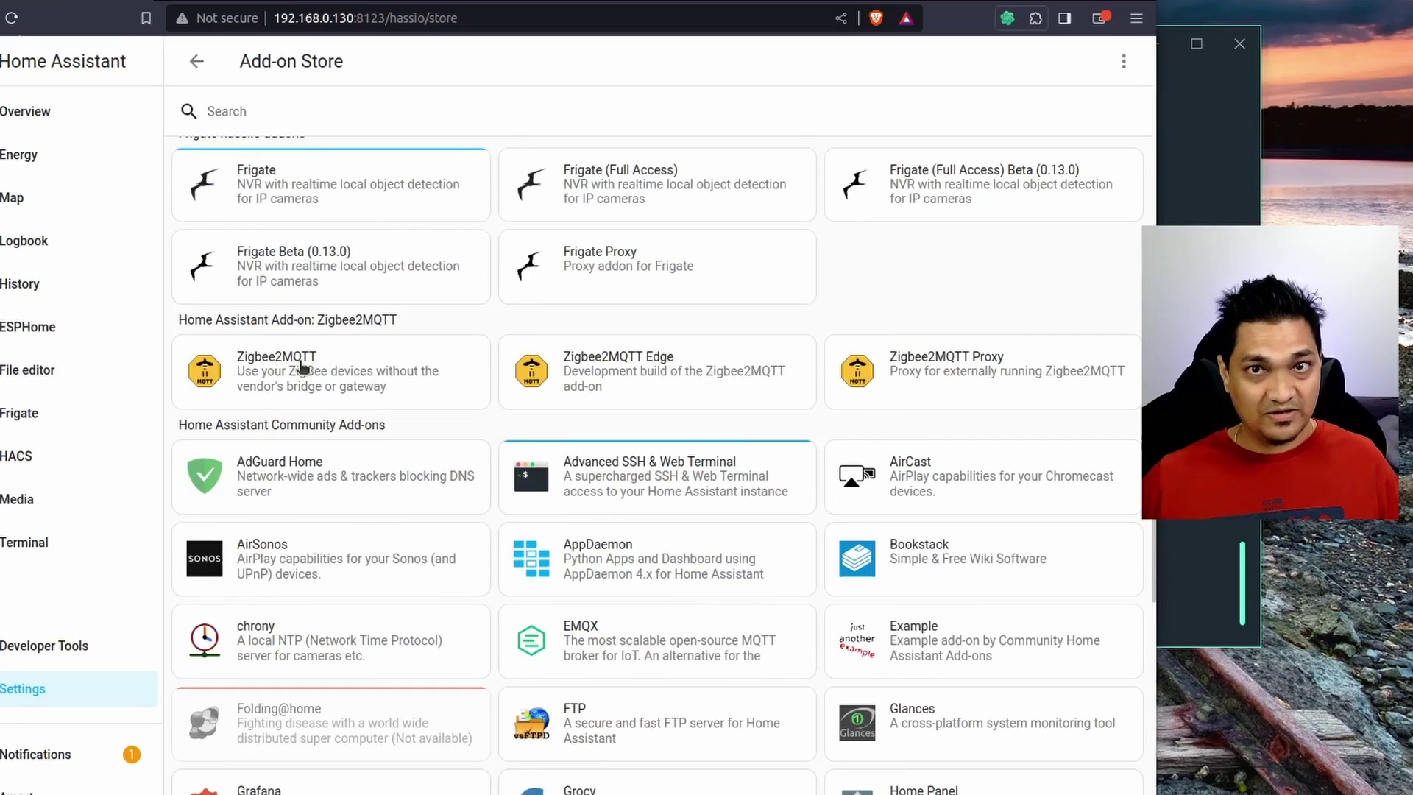
{"action": "left_click", "coordinate": [301, 368]}
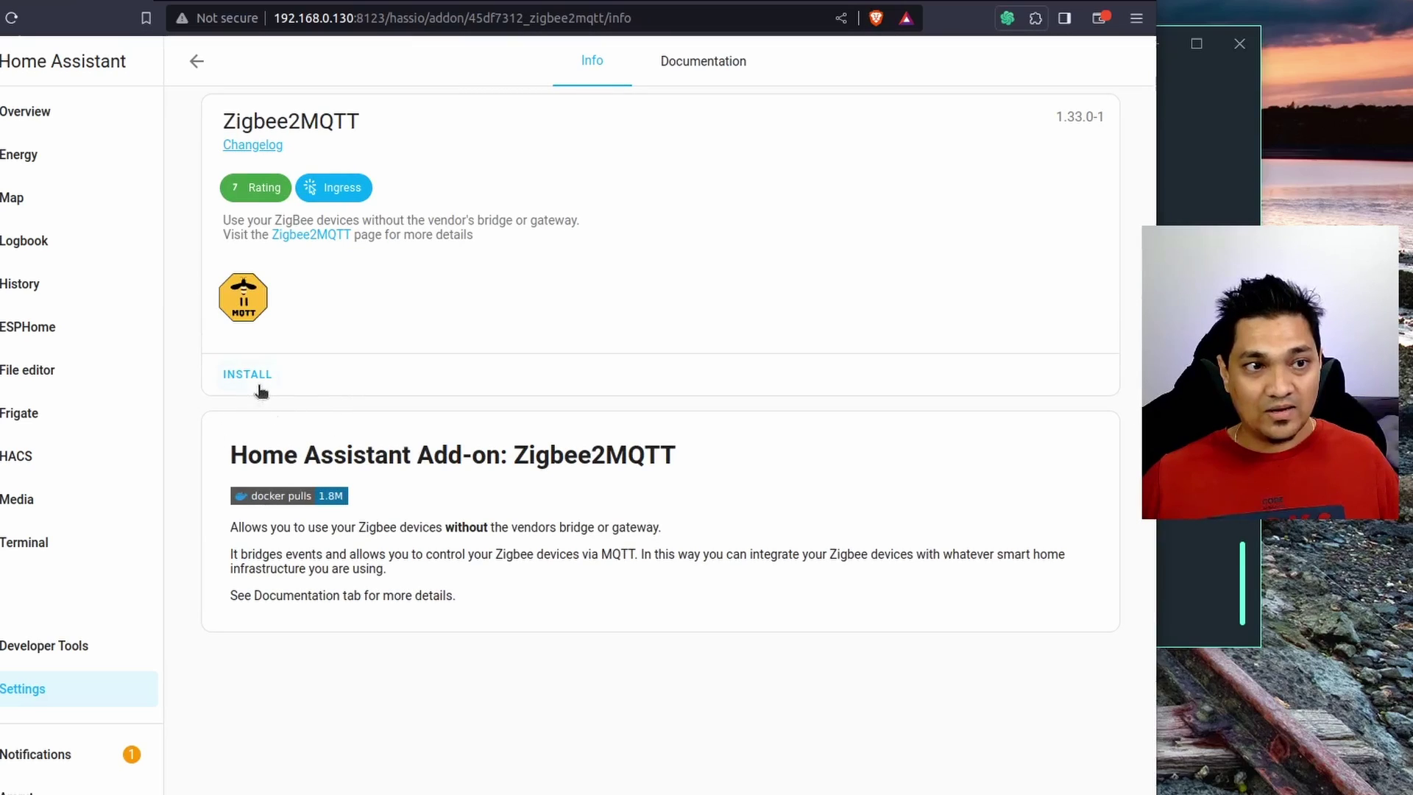
{"action": "left_click", "coordinate": [258, 375]}
{"action": "left_click_drag", "start_coordinate": [715, 21], "coordinate": [814, 22]}
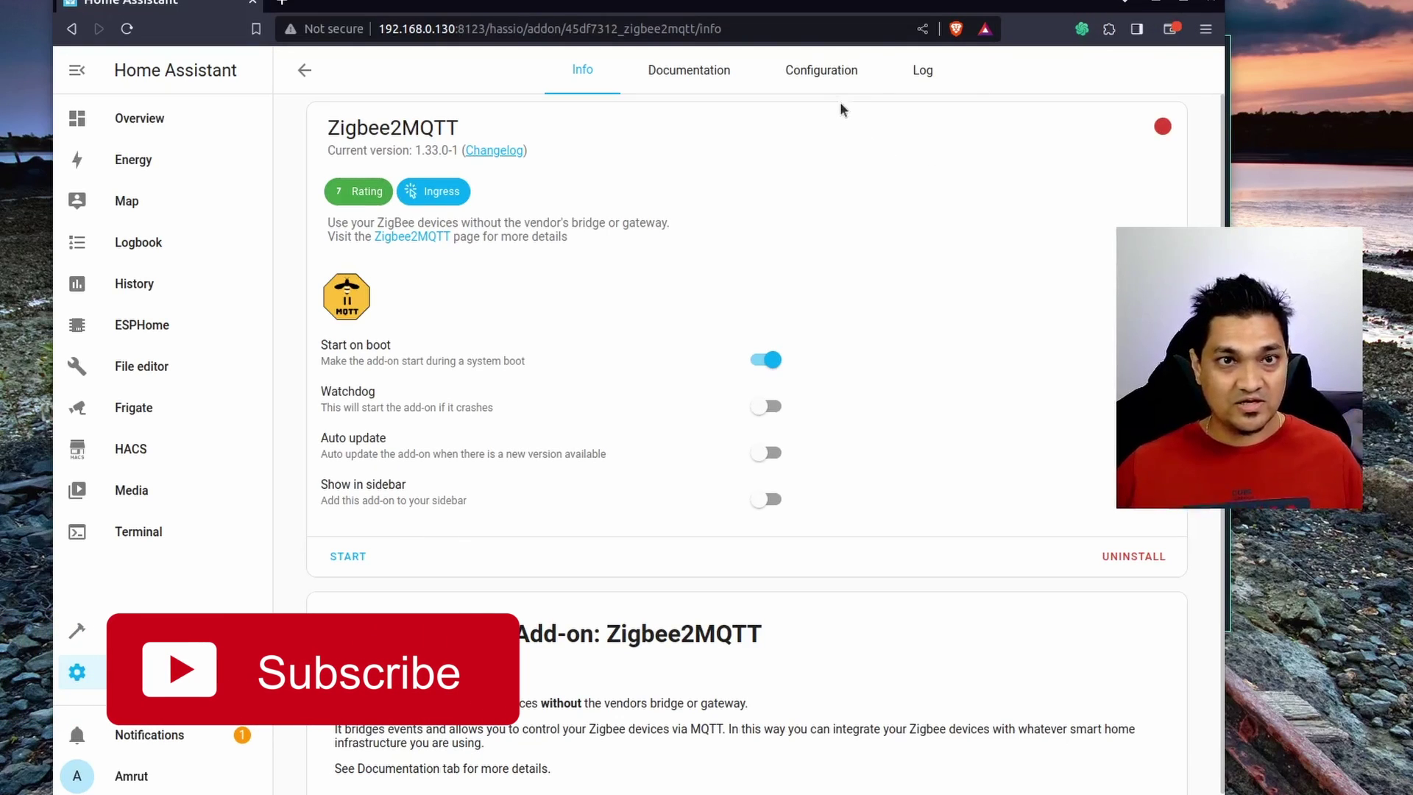
Start the mqtt option in the Zigbee2MQTT add-on's configuration with server: mqtt://.
{"action": "left_click", "coordinate": [793, 82]}
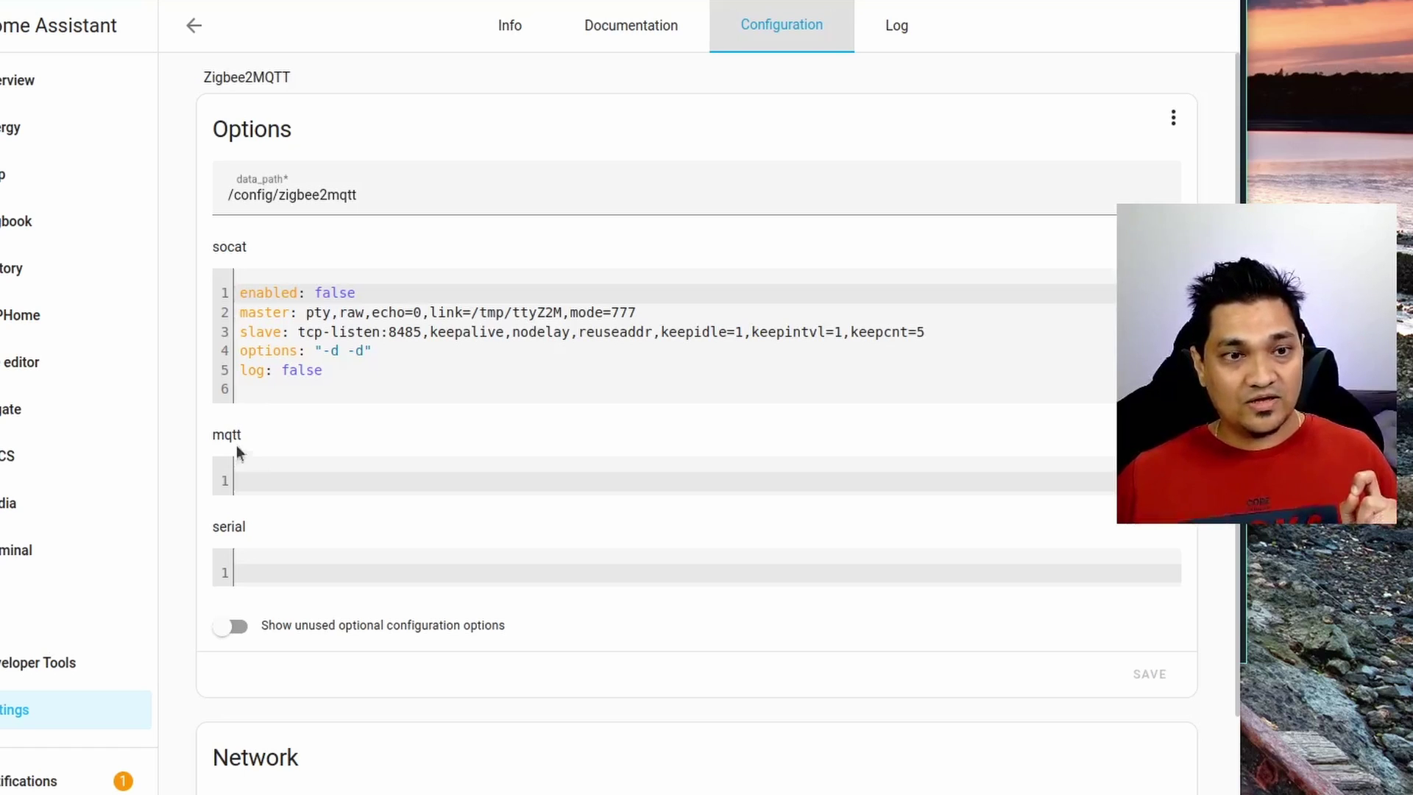
{"action": "left_click", "coordinate": [247, 486]}
{"action": "type", "text": "server:"}
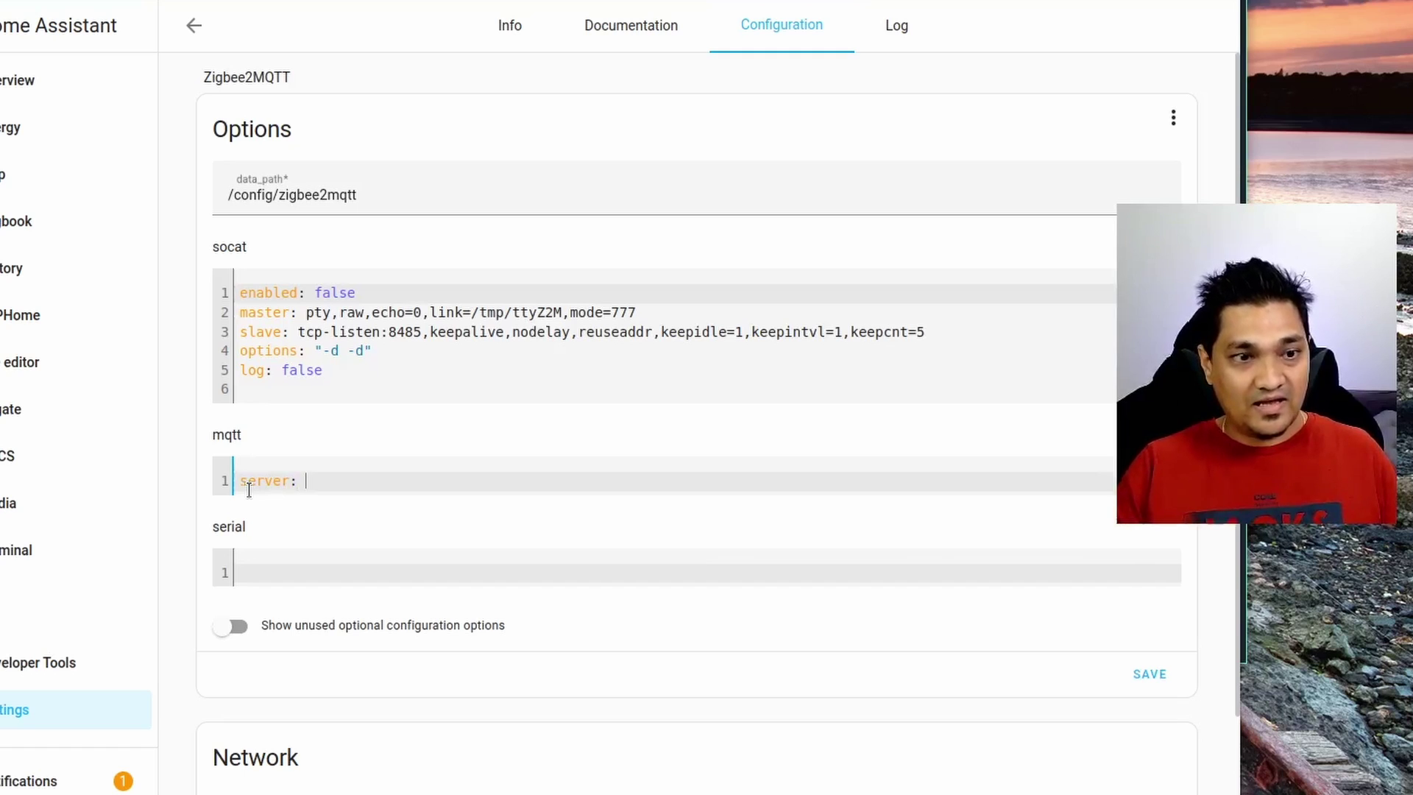
{"action": "type", "text": " mqqt://"}
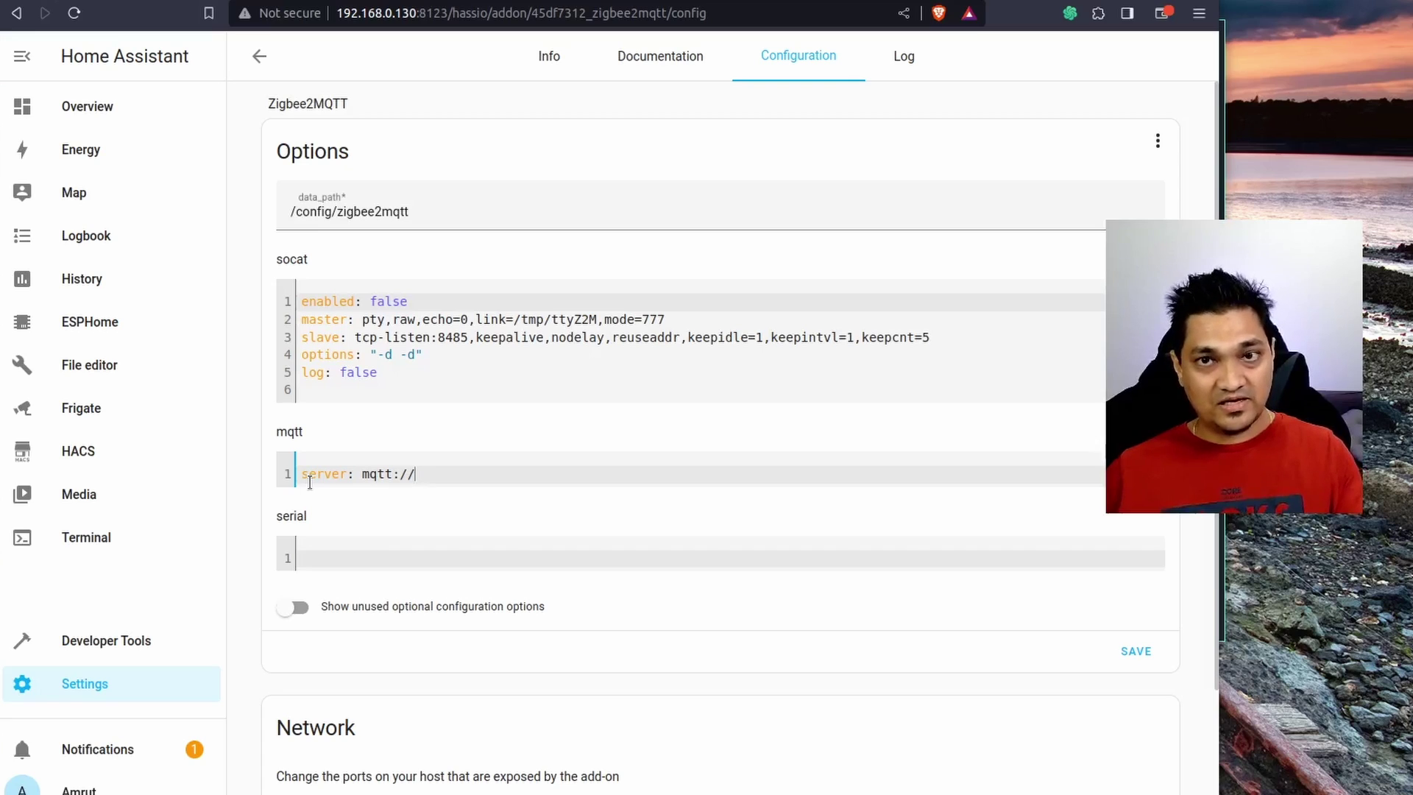
Complete the mqtt server address with the Home Assistant IP 192.168.0.130, and enter the port: key in the serial option.
{"action": "left_click", "coordinate": [417, 13]}
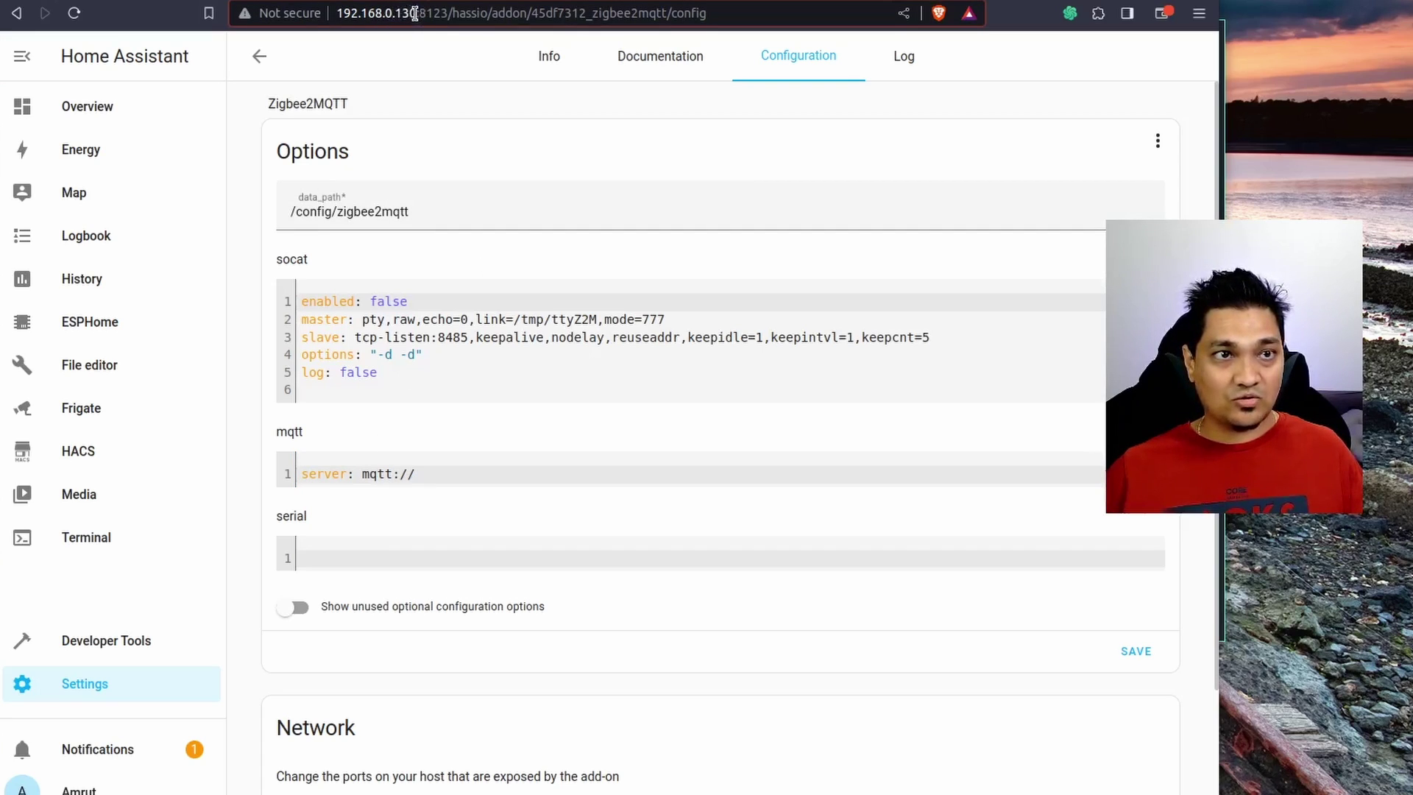
{"action": "double_click", "coordinate": [415, 14]}
{"action": "key", "text": "ctrl+c"}
{"action": "left_click", "coordinate": [499, 479]}
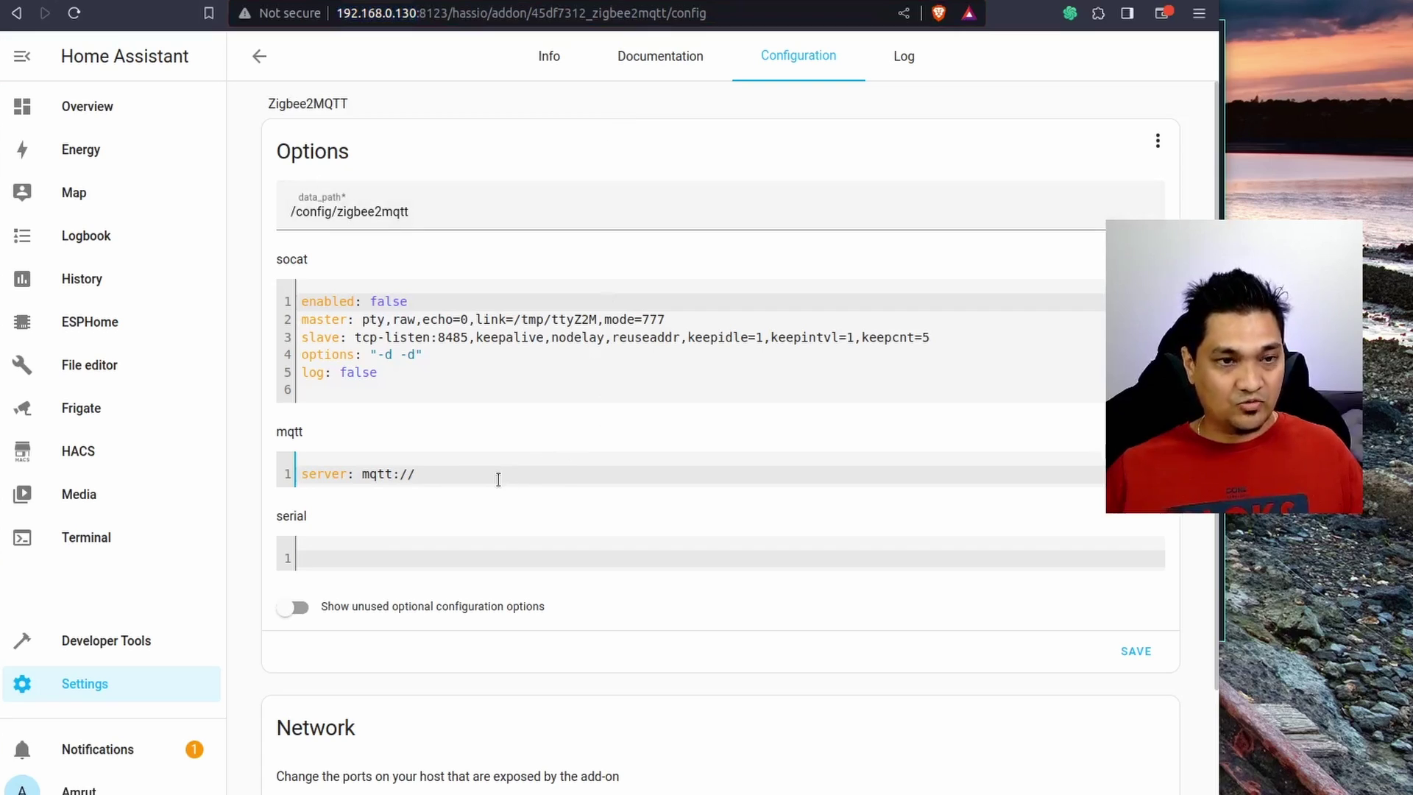
{"action": "key", "text": "ctrl+v"}
{"action": "key", "text": "shift+Left"}
{"action": "key", "text": "shift+Left"}
{"action": "key", "text": "shift+Left"}
{"action": "key", "text": "shift+Left"}
{"action": "key", "text": "shift+Left"}
{"action": "key", "text": "shift+Left"}
{"action": "key", "text": "shift+Left"}
{"action": "key", "text": "shift+Left"}
{"action": "key", "text": "shift+Left"}
{"action": "key", "text": "shift+Left"}
{"action": "key", "text": "shift+Left"}
{"action": "key", "text": "shift+Right"}
{"action": "key", "text": "shift+Right"}
{"action": "key", "text": "shift+Right"}
{"action": "key", "text": "shift+Right"}
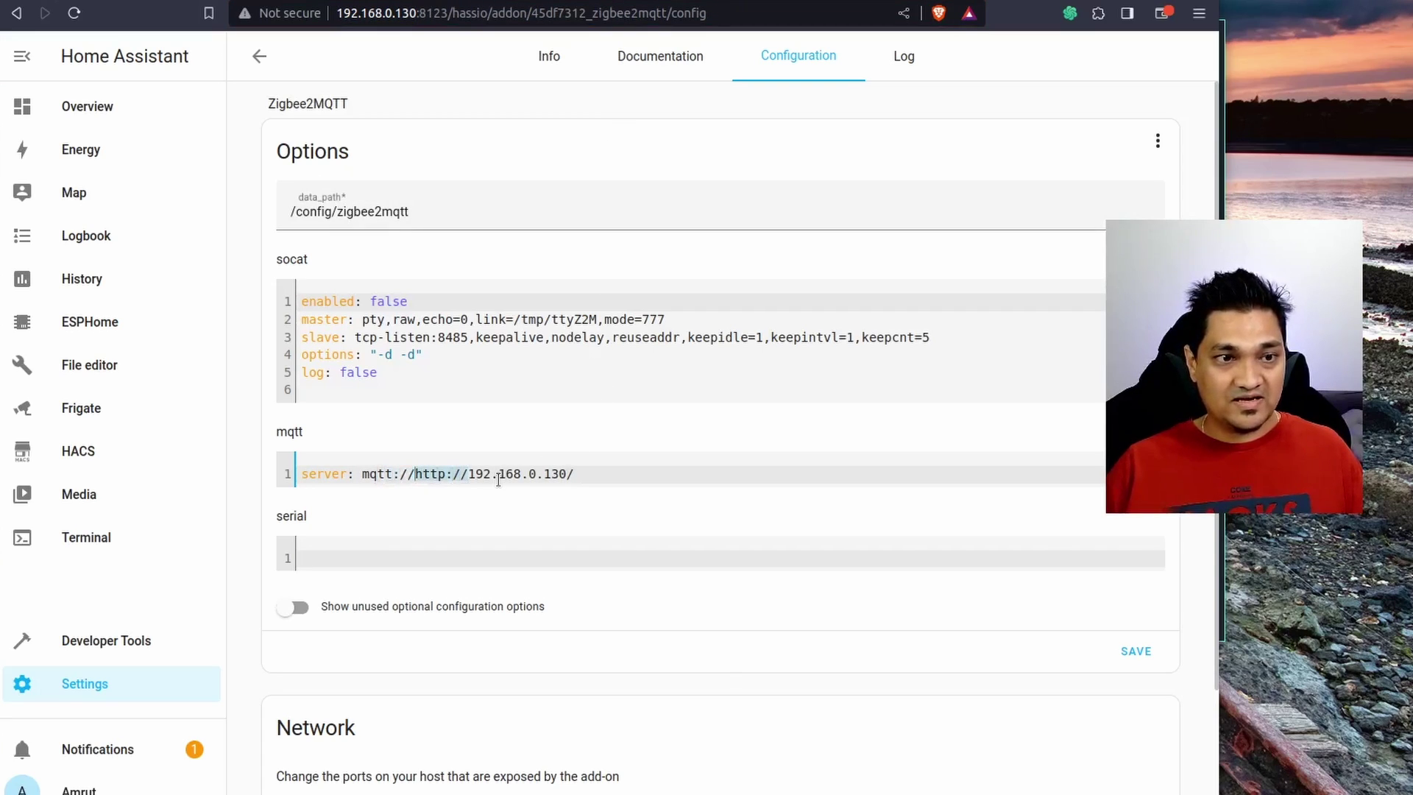
{"action": "key", "text": "BackSpace"}
{"action": "left_click", "coordinate": [526, 473]}
{"action": "key", "text": "BackSpace"}
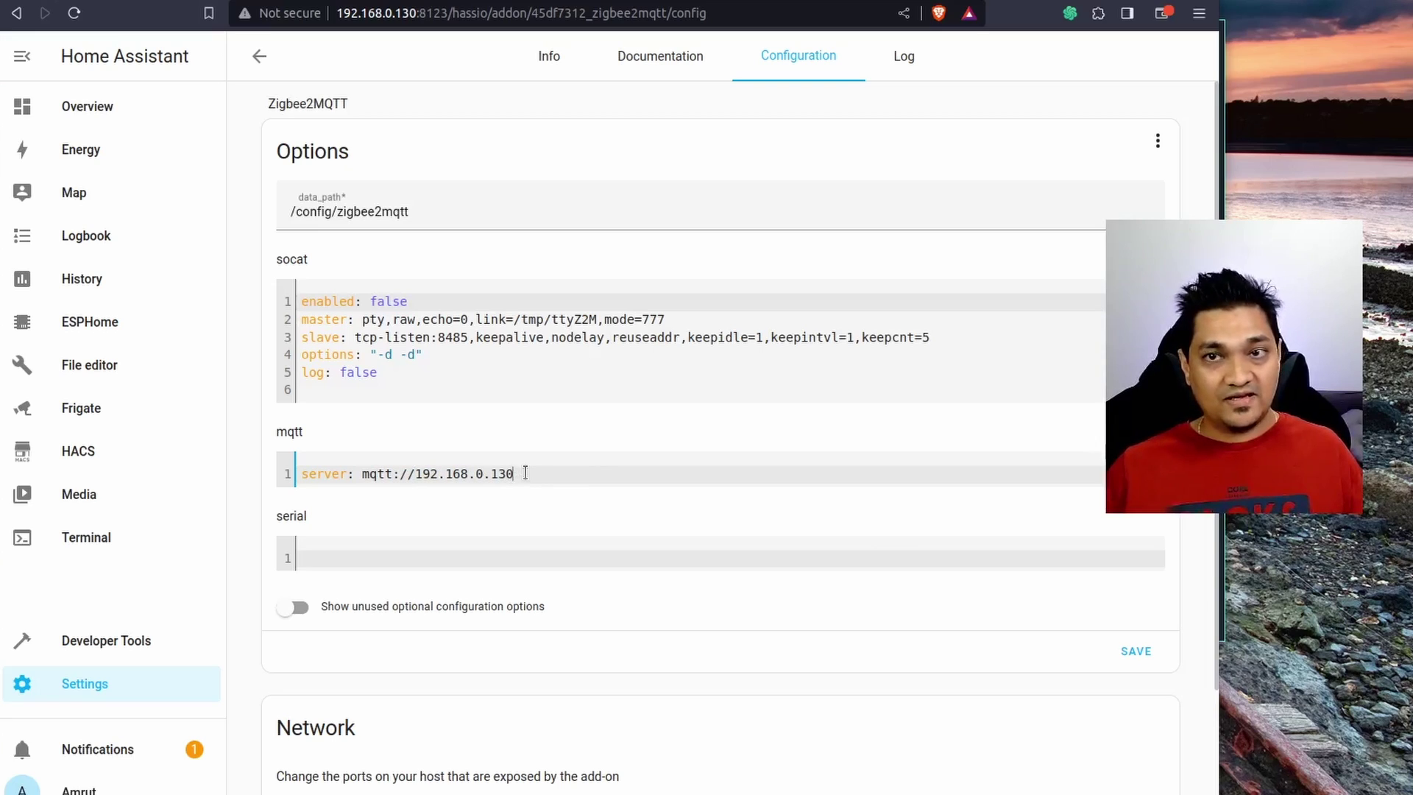
{"action": "left_click", "coordinate": [436, 557]}
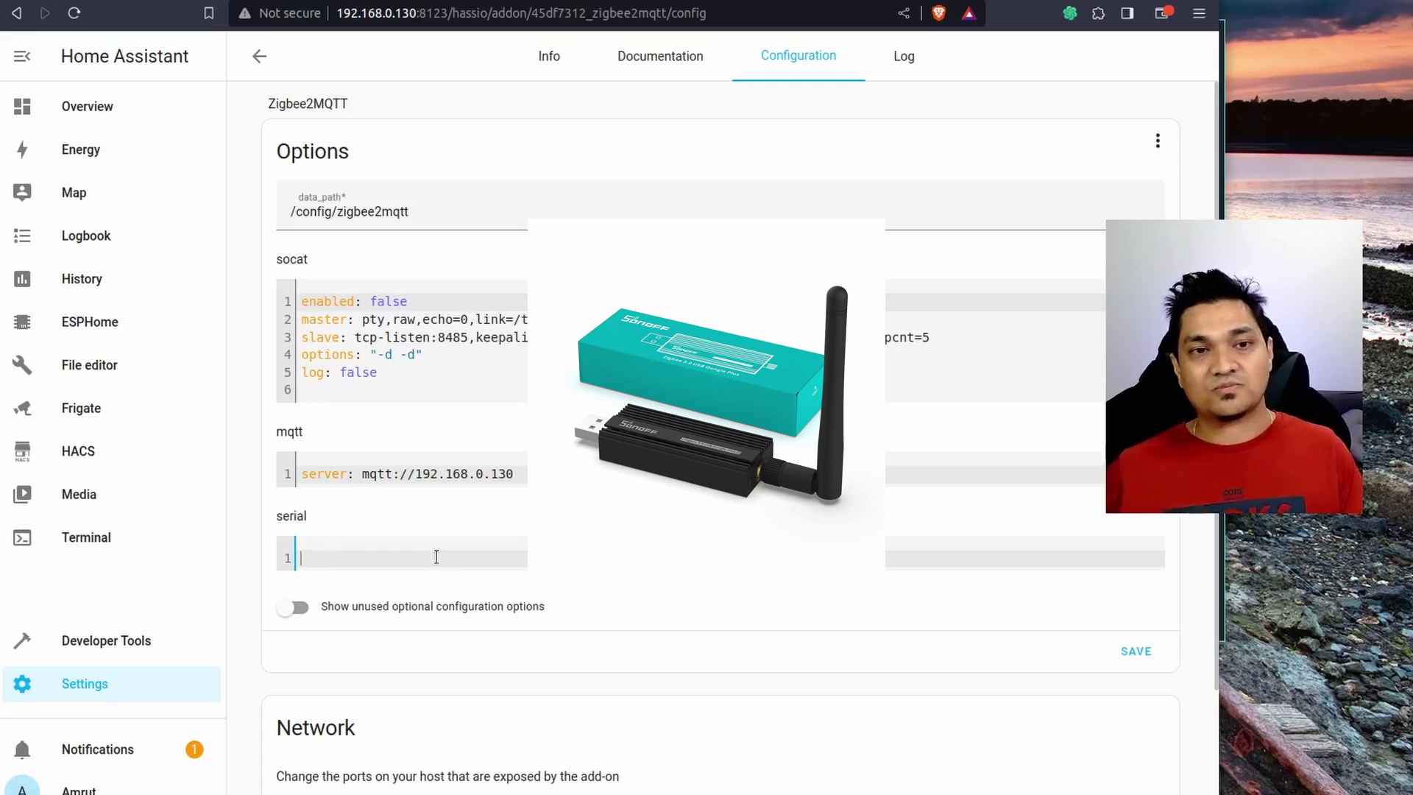
{"action": "type", "text": "port:"}
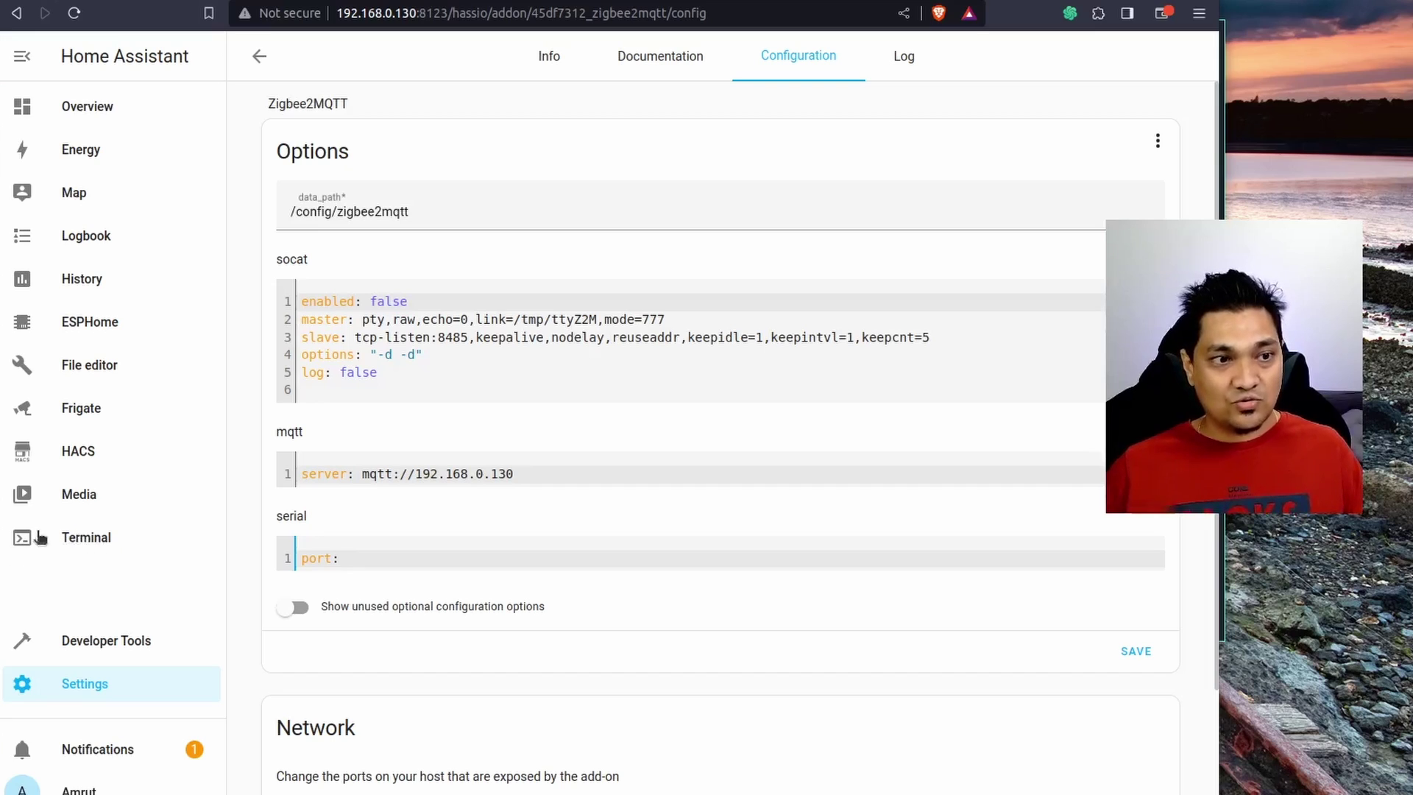
List the serial devices in a cleared terminal with ls -l /dev/serial/by-id and examine the Zigbee dongle's device name.
{"action": "left_click", "coordinate": [108, 546]}
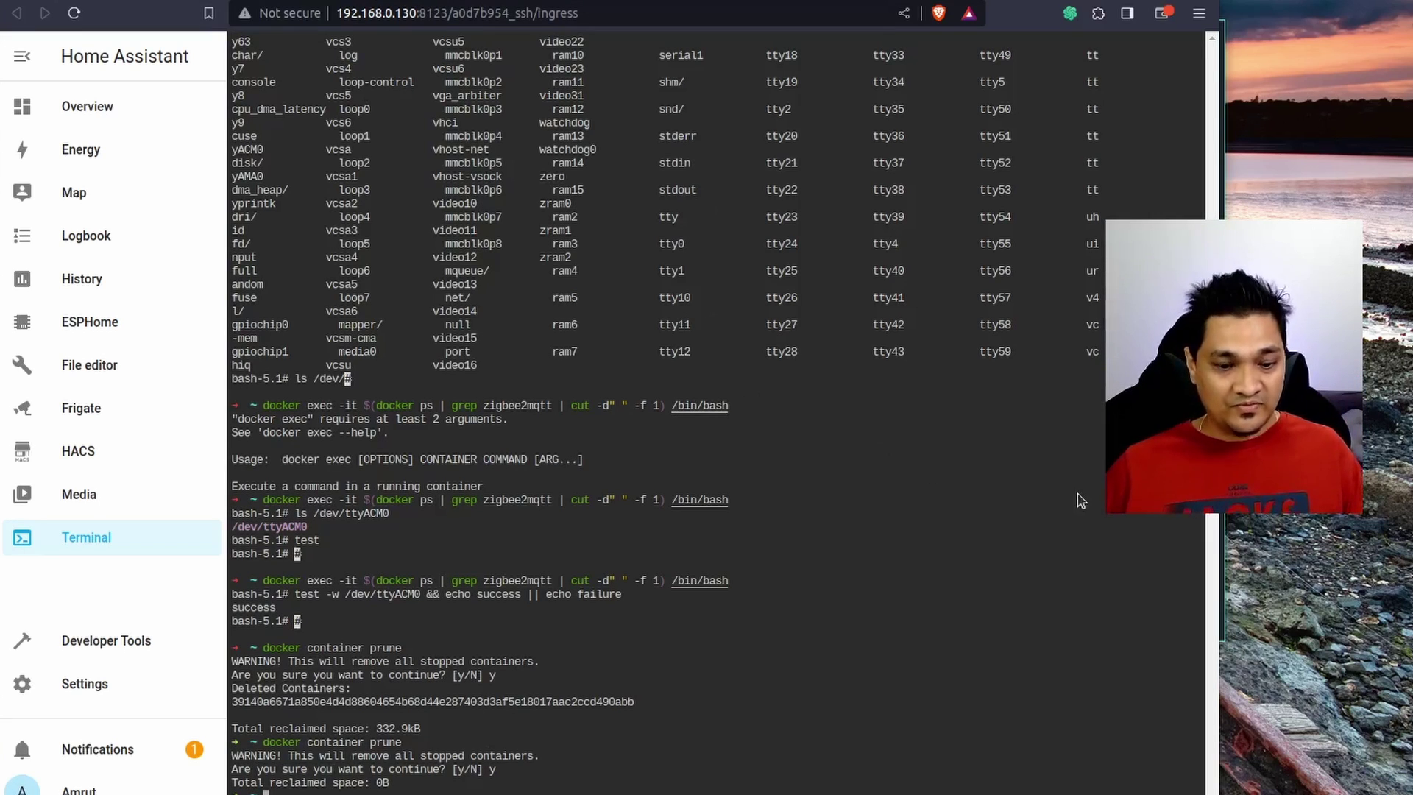
{"action": "key", "text": "ctrl+l"}
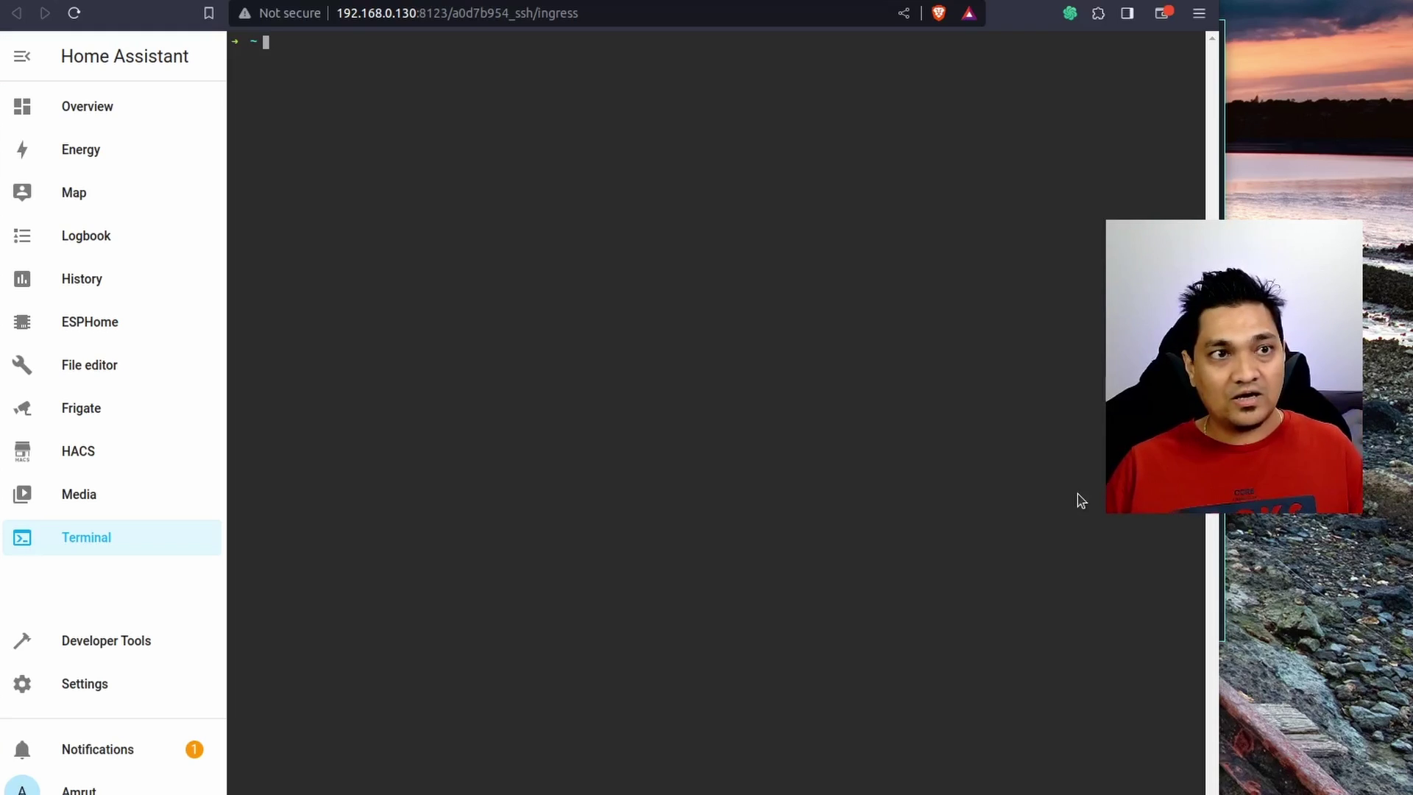
{"action": "type", "text": "ls"}
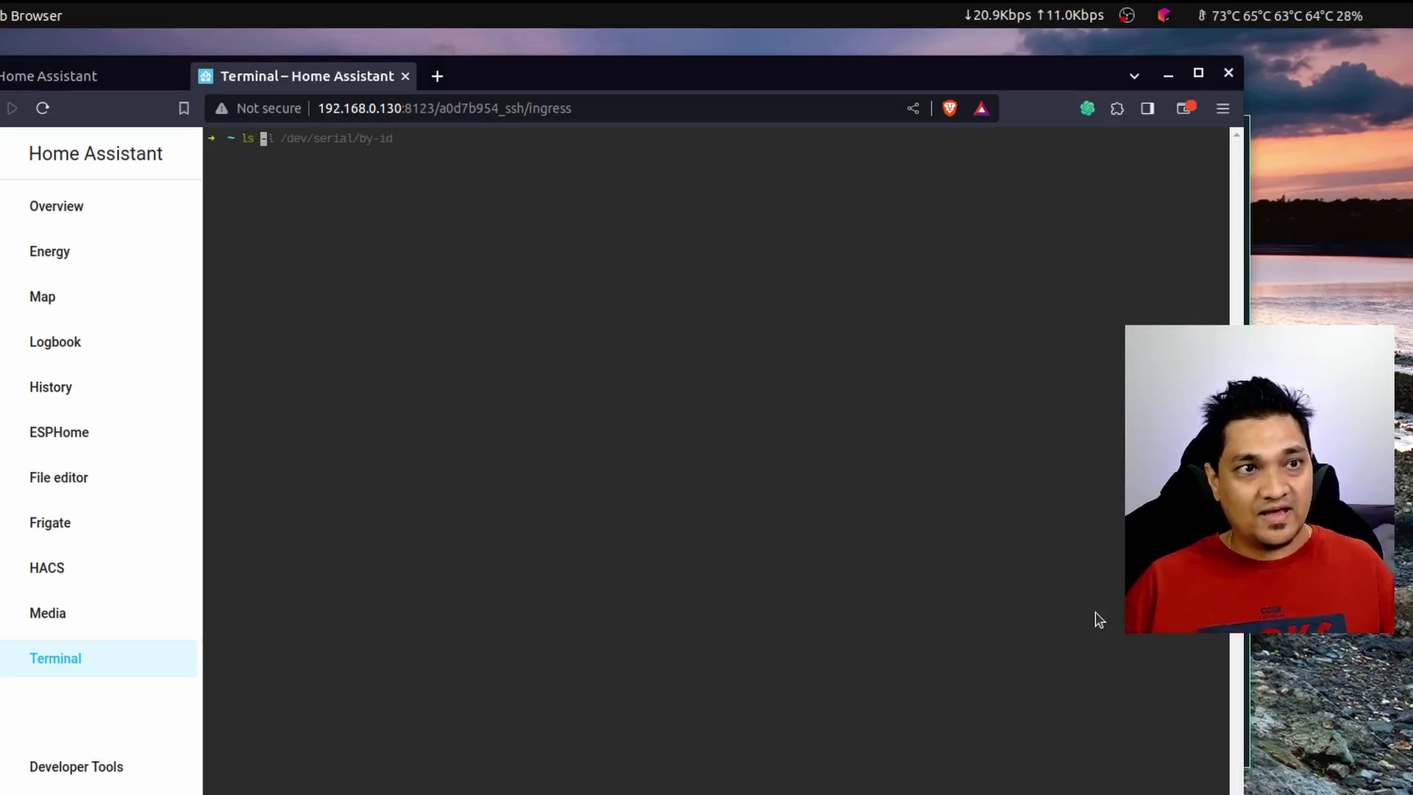
{"action": "key", "text": "Right"}
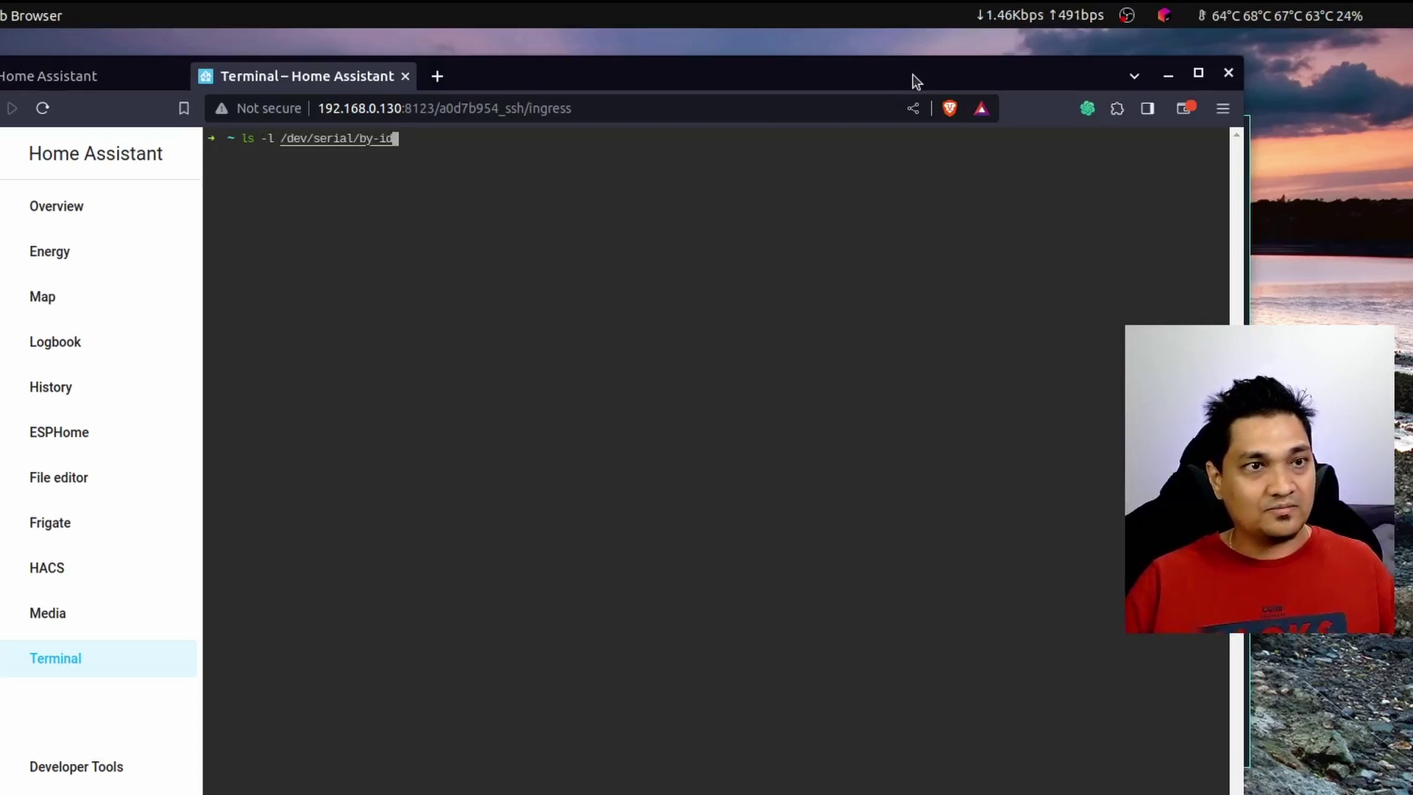
{"action": "key", "text": "ctrl+plus"}
{"action": "key", "text": "ctrl+plus"}
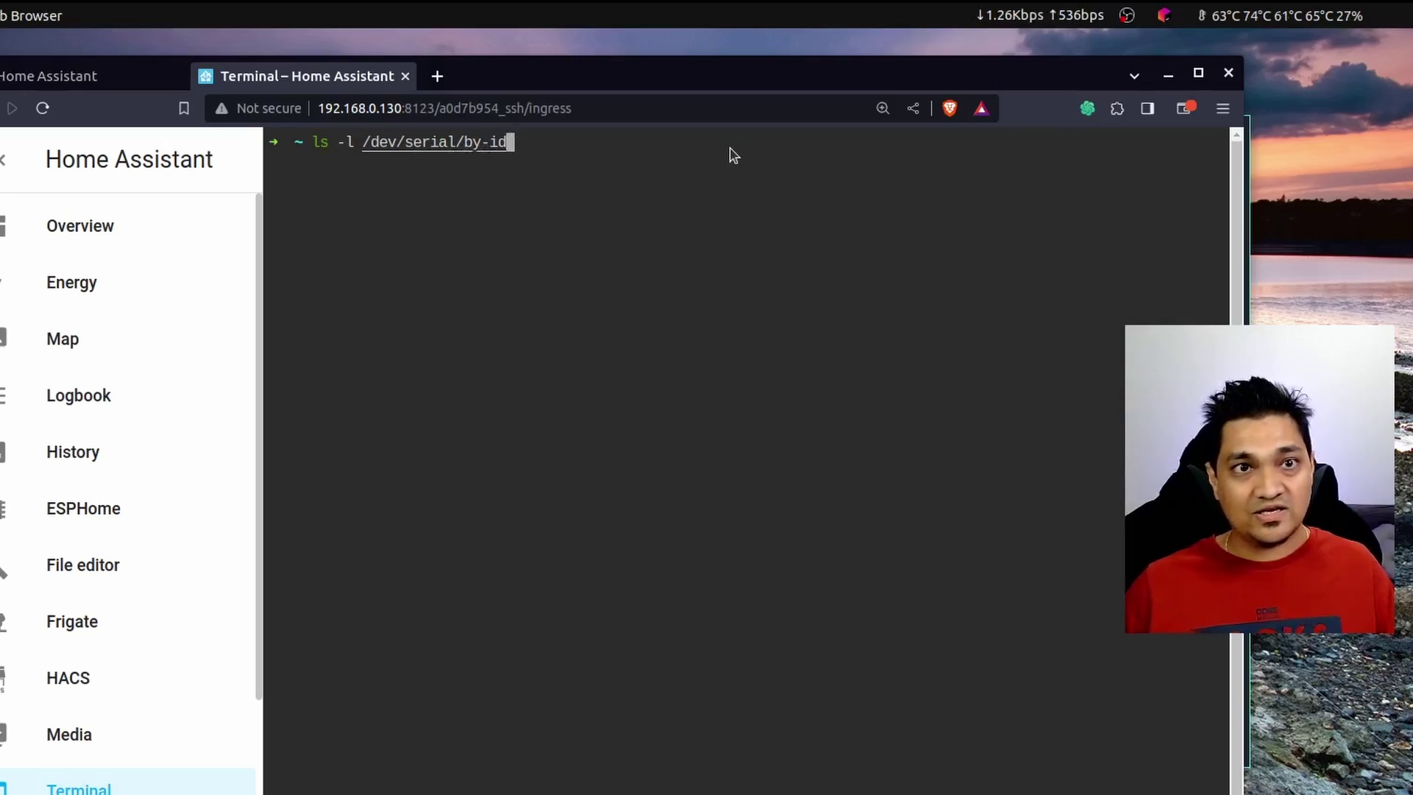
{"action": "key", "text": "Return"}
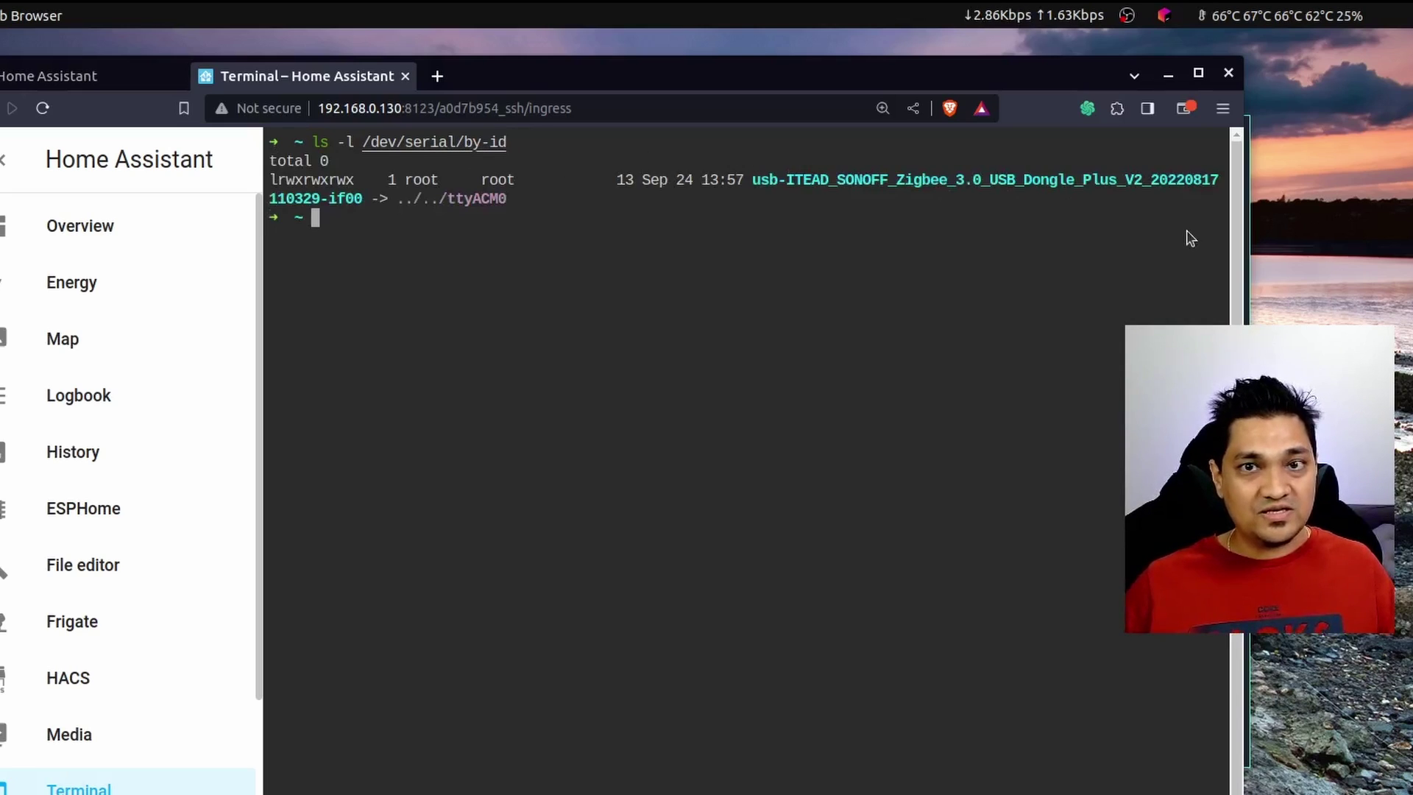
{"action": "left_click_drag", "start_coordinate": [763, 179], "coordinate": [1197, 180]}
{"action": "left_click_drag", "start_coordinate": [443, 198], "coordinate": [507, 199]}
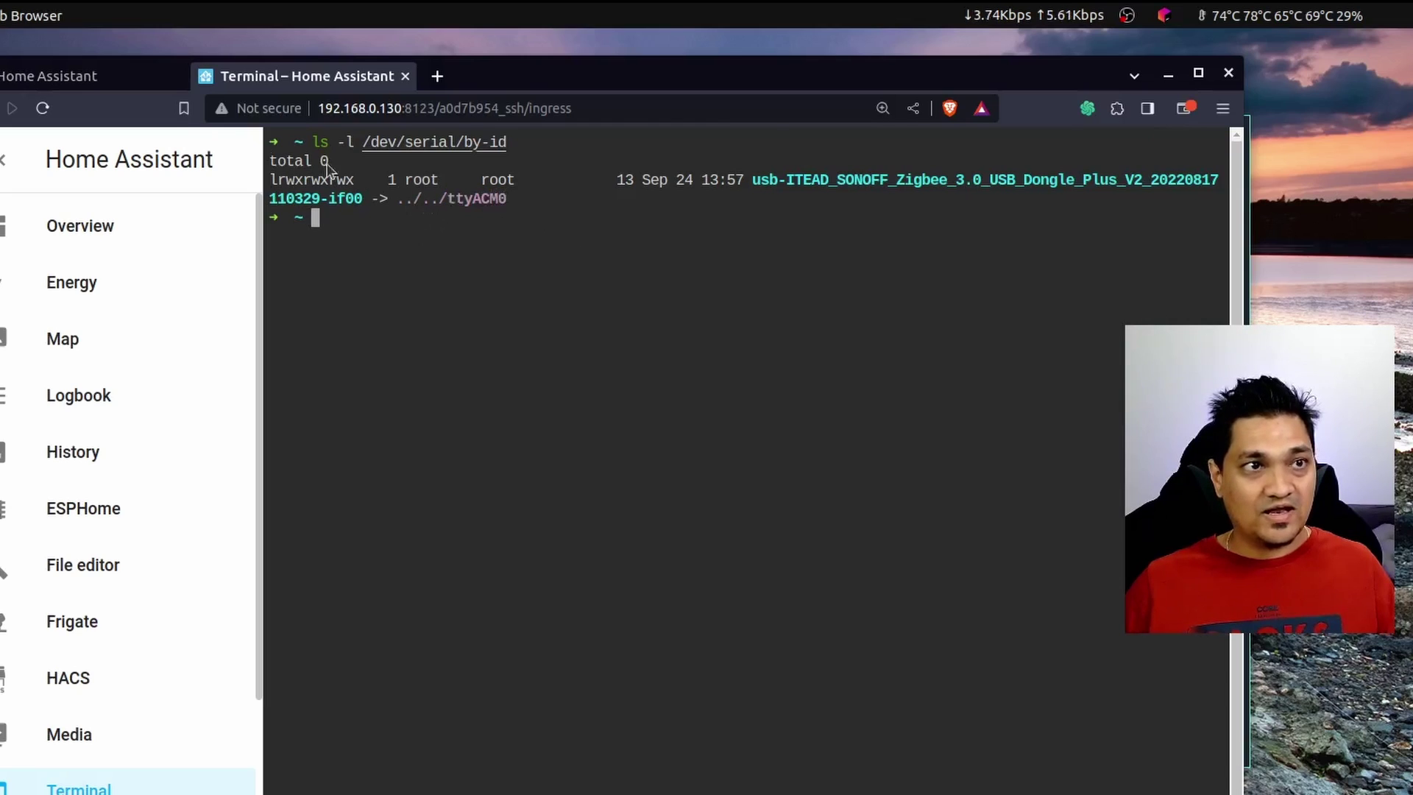
Set the serial port in the Zigbee2MQTT add-on configuration to /dev/ttyACM0, checking the device name in the terminal.
{"action": "left_click", "coordinate": [142, 81]}
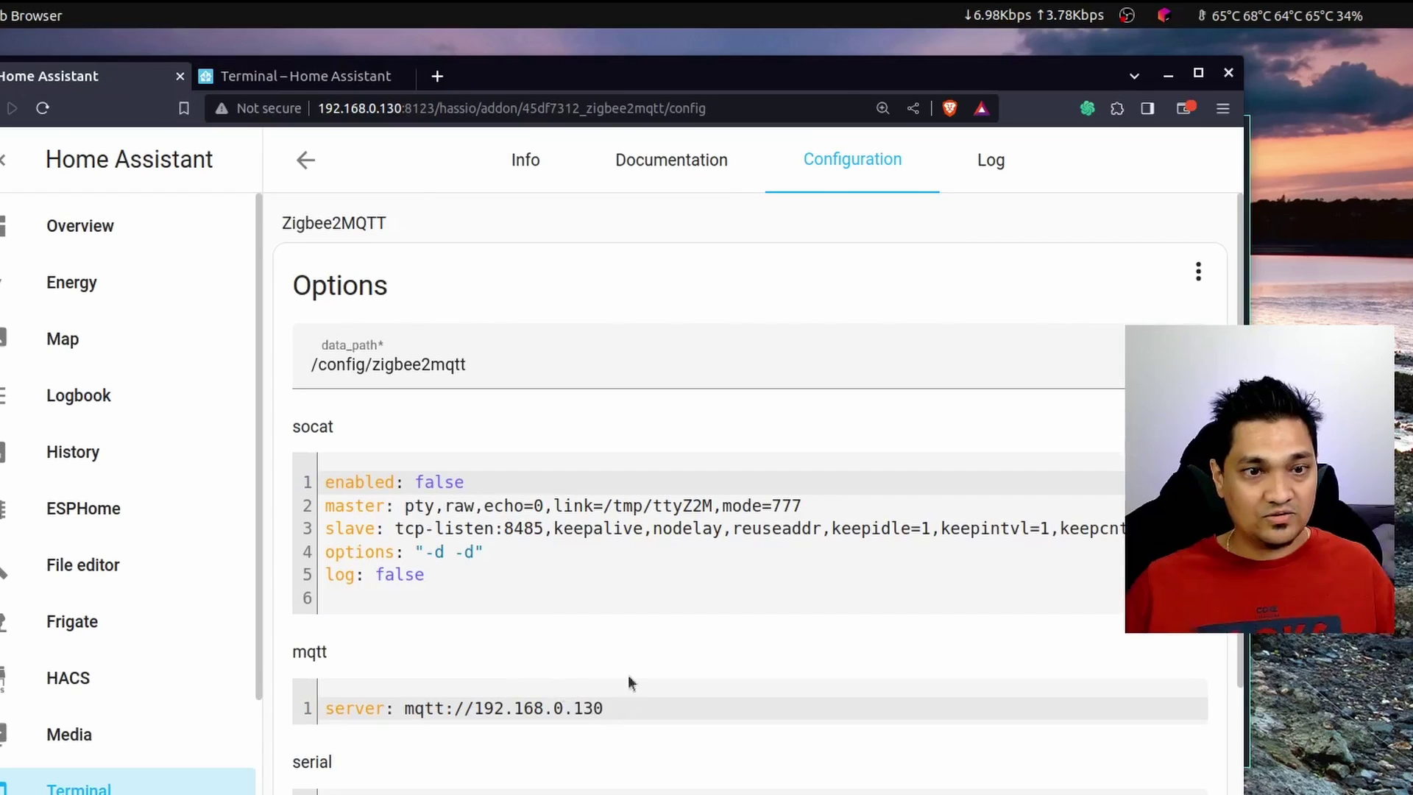
{"action": "scroll", "coordinate": [472, 703], "scroll_direction": "down", "scroll_amount": 5}
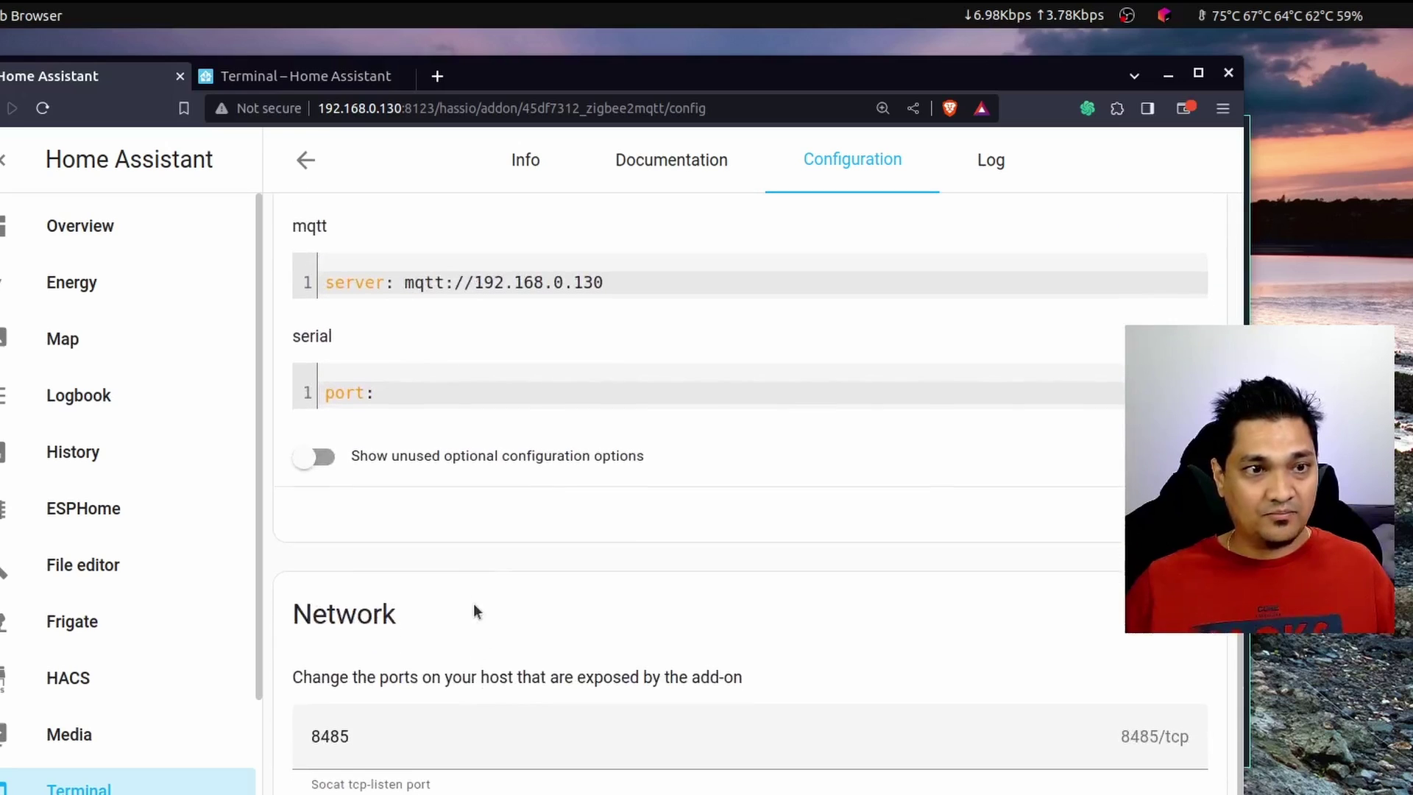
{"action": "scroll", "coordinate": [426, 422], "scroll_direction": "up", "scroll_amount": 2}
{"action": "scroll", "coordinate": [390, 493], "scroll_direction": "down", "scroll_amount": 2}
{"action": "left_click", "coordinate": [414, 392]}
{"action": "type", "text": "/dev/"}
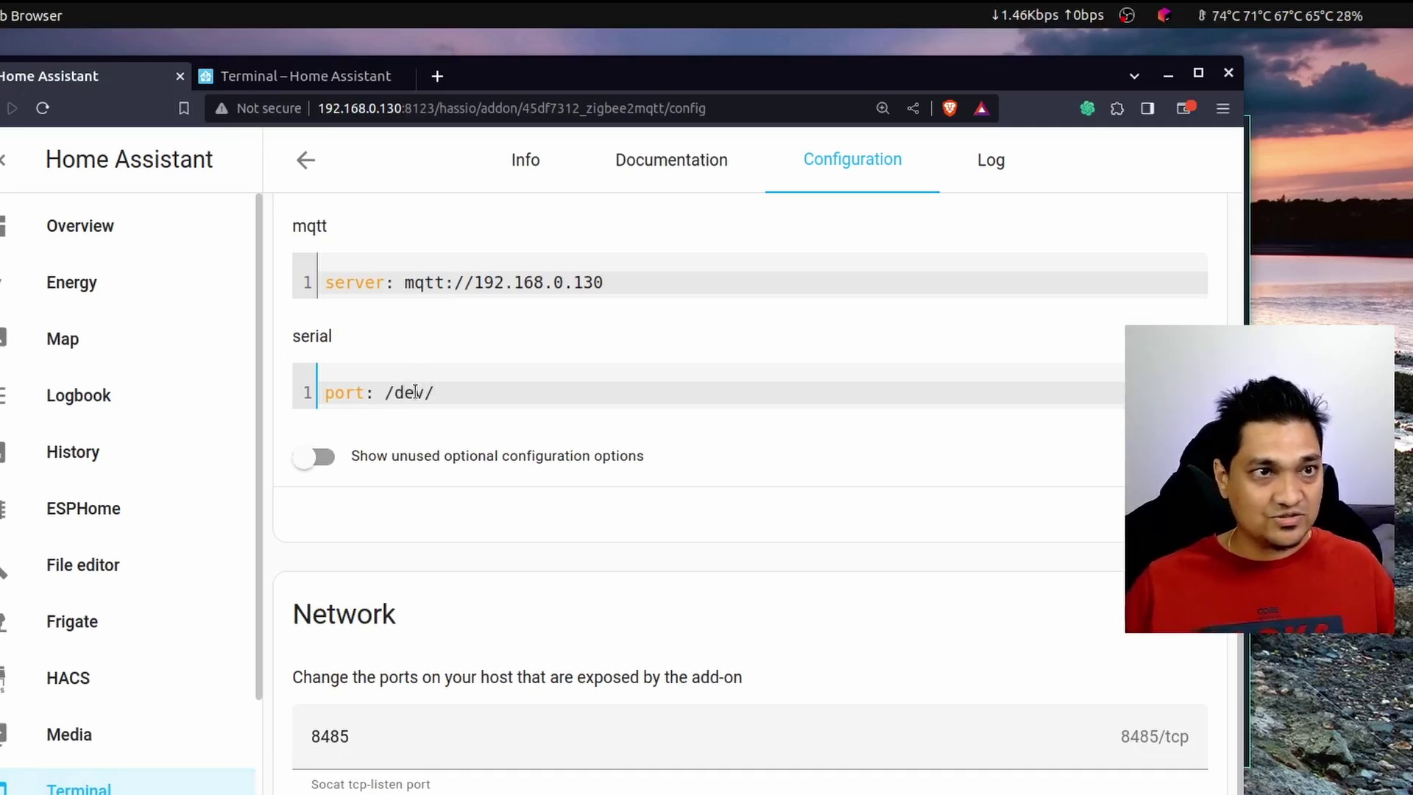
{"action": "key", "text": "ctrl+Tab"}
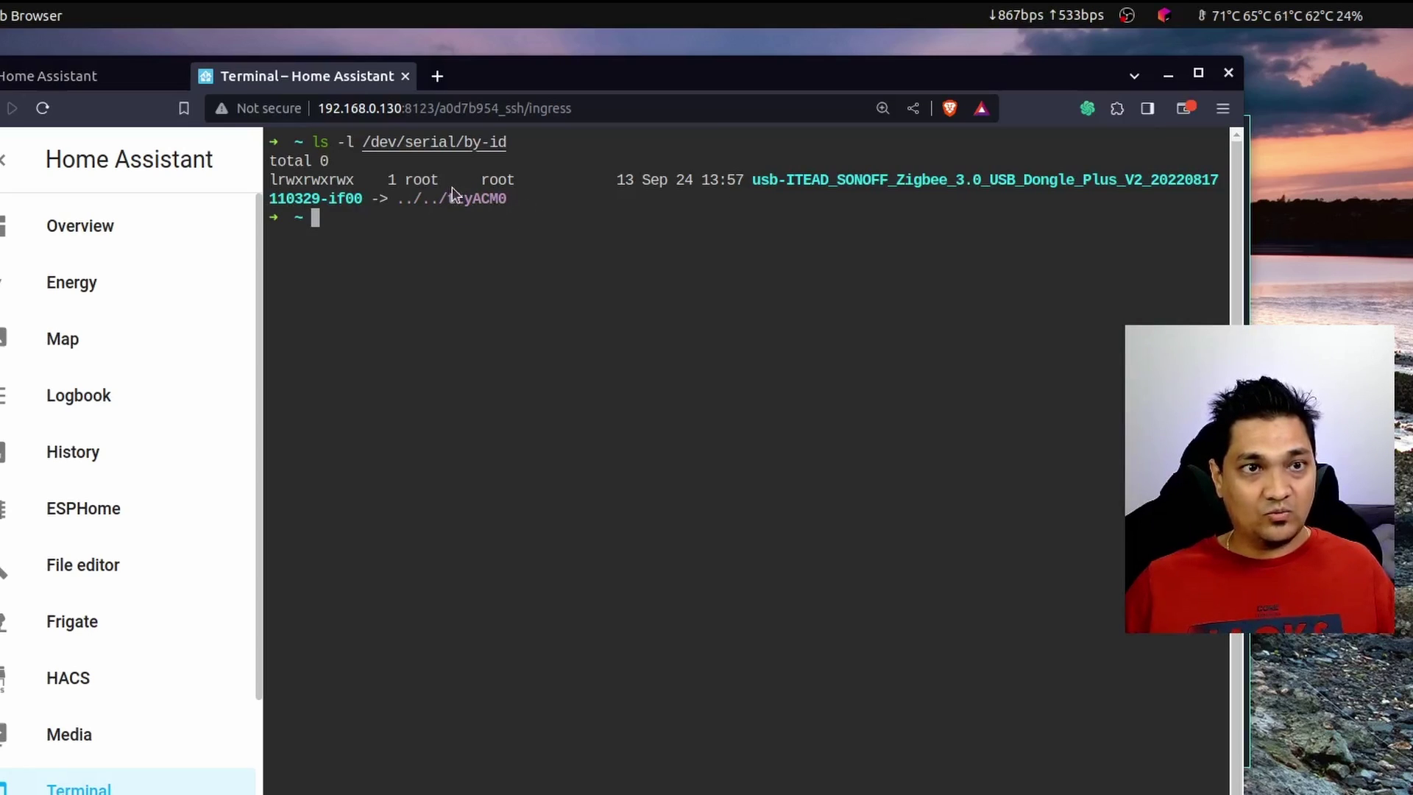
{"action": "left_click", "coordinate": [130, 75]}
{"action": "type", "text": "/dev/"}
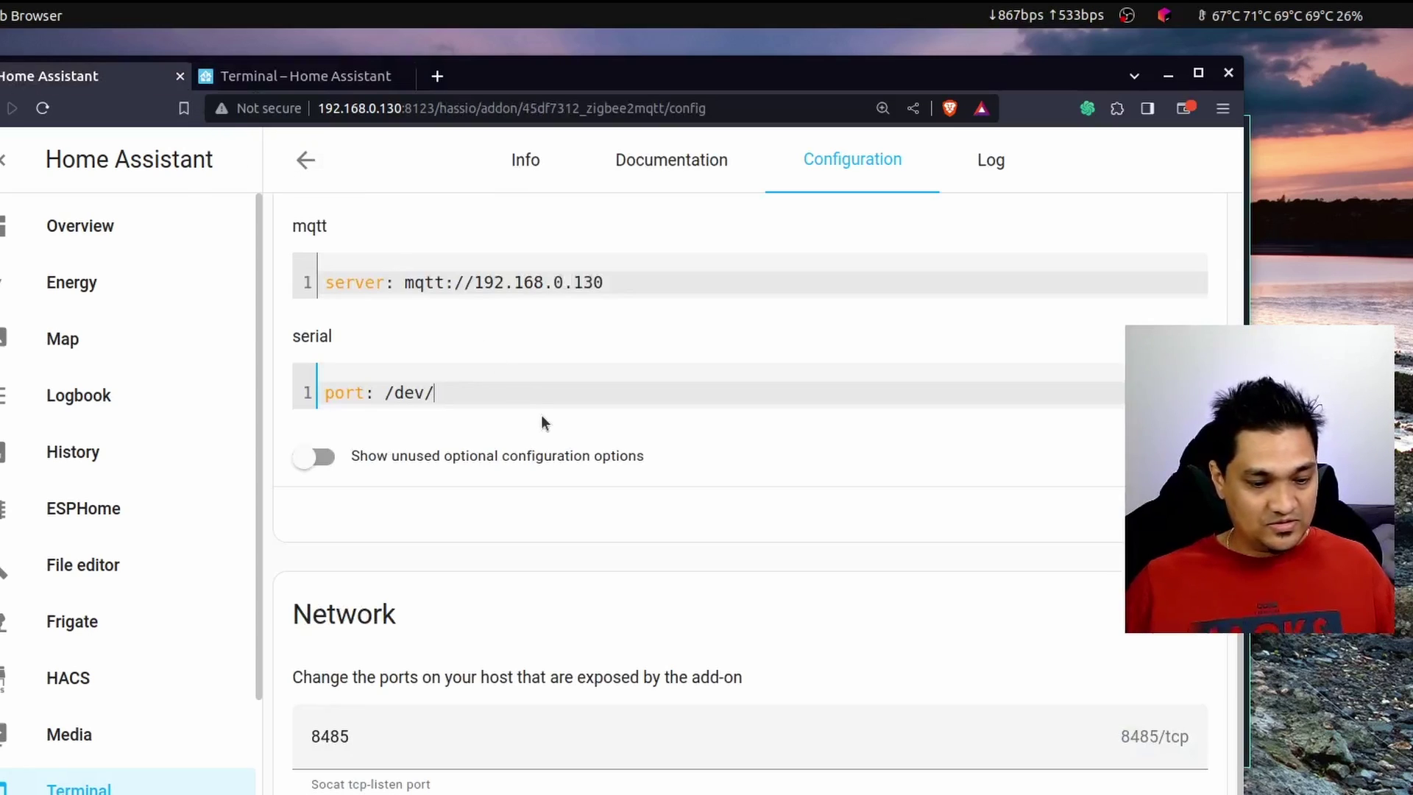
{"action": "type", "text": "ttyAC"}
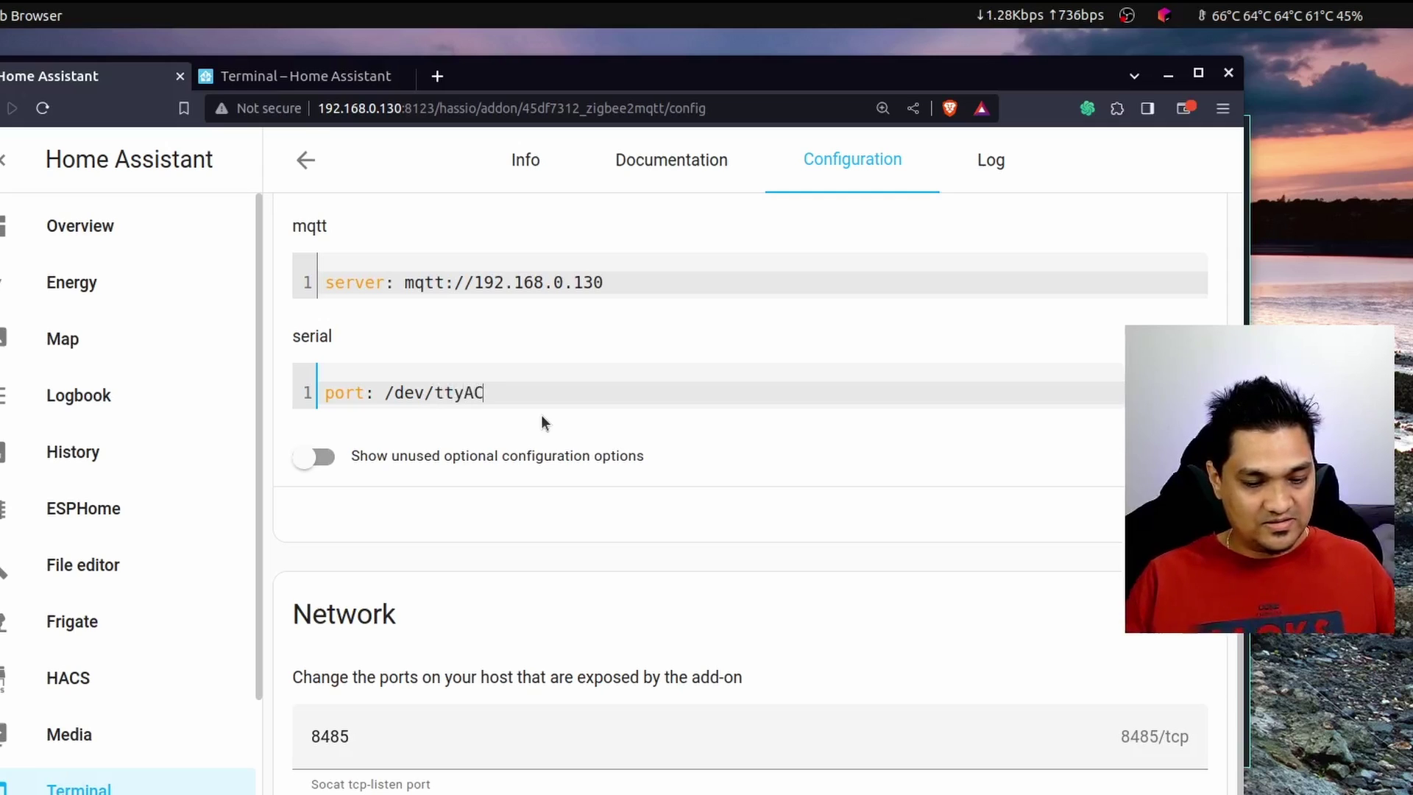
{"action": "type", "text": "M0"}
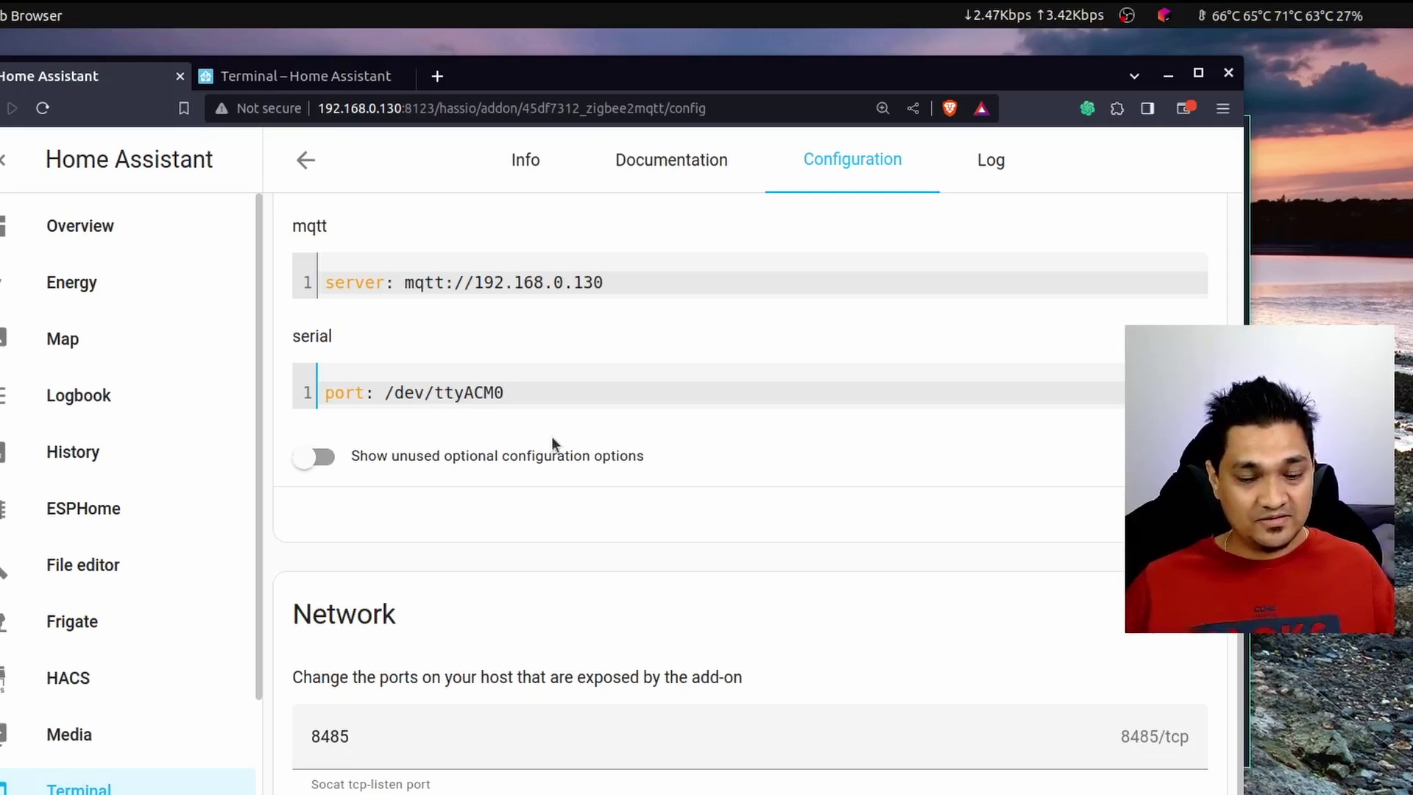
Recheck the dongle's device listing in the terminal and add the line adapter: ezsp to the serial option.
{"action": "left_click", "coordinate": [309, 76]}
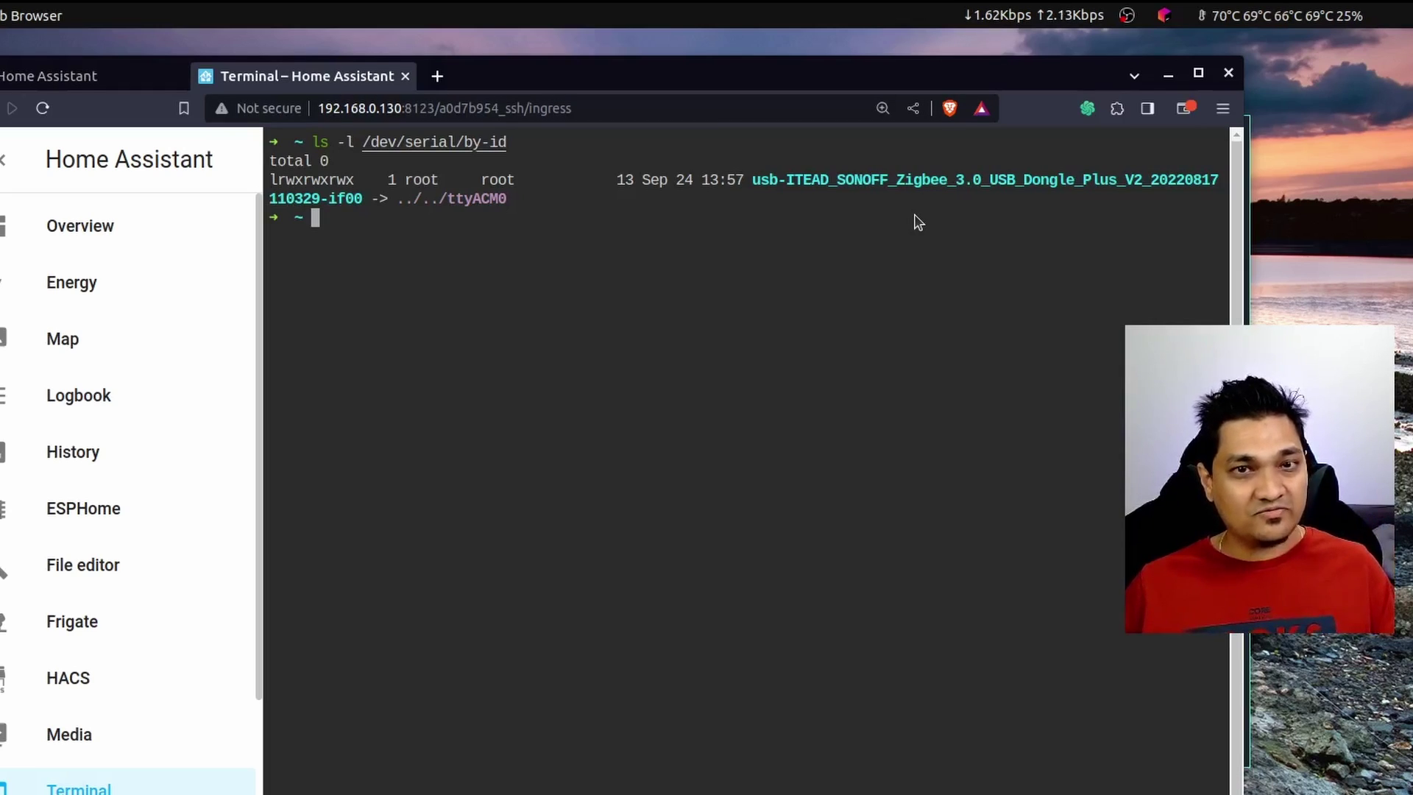
{"action": "left_click", "coordinate": [96, 79]}
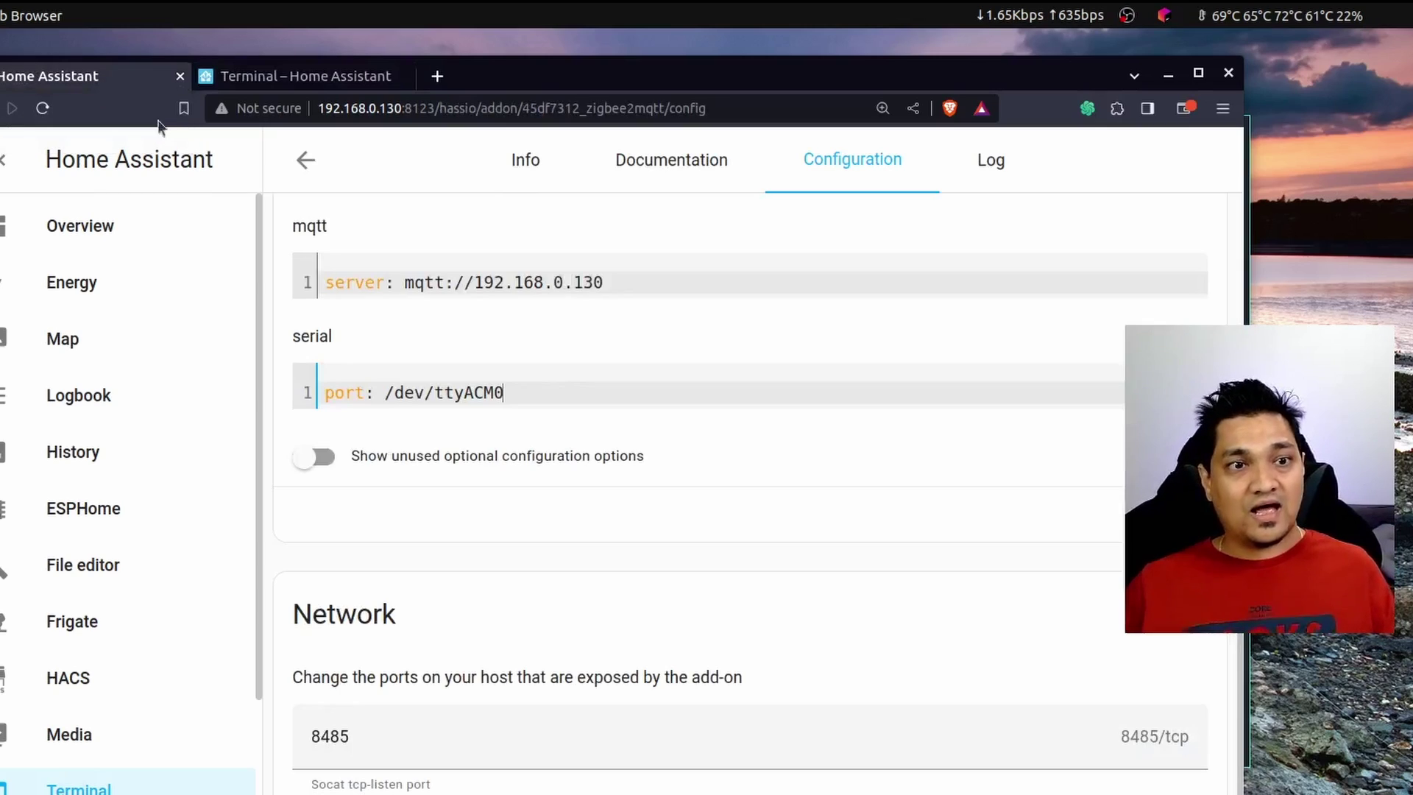
{"action": "key", "text": "Return"}
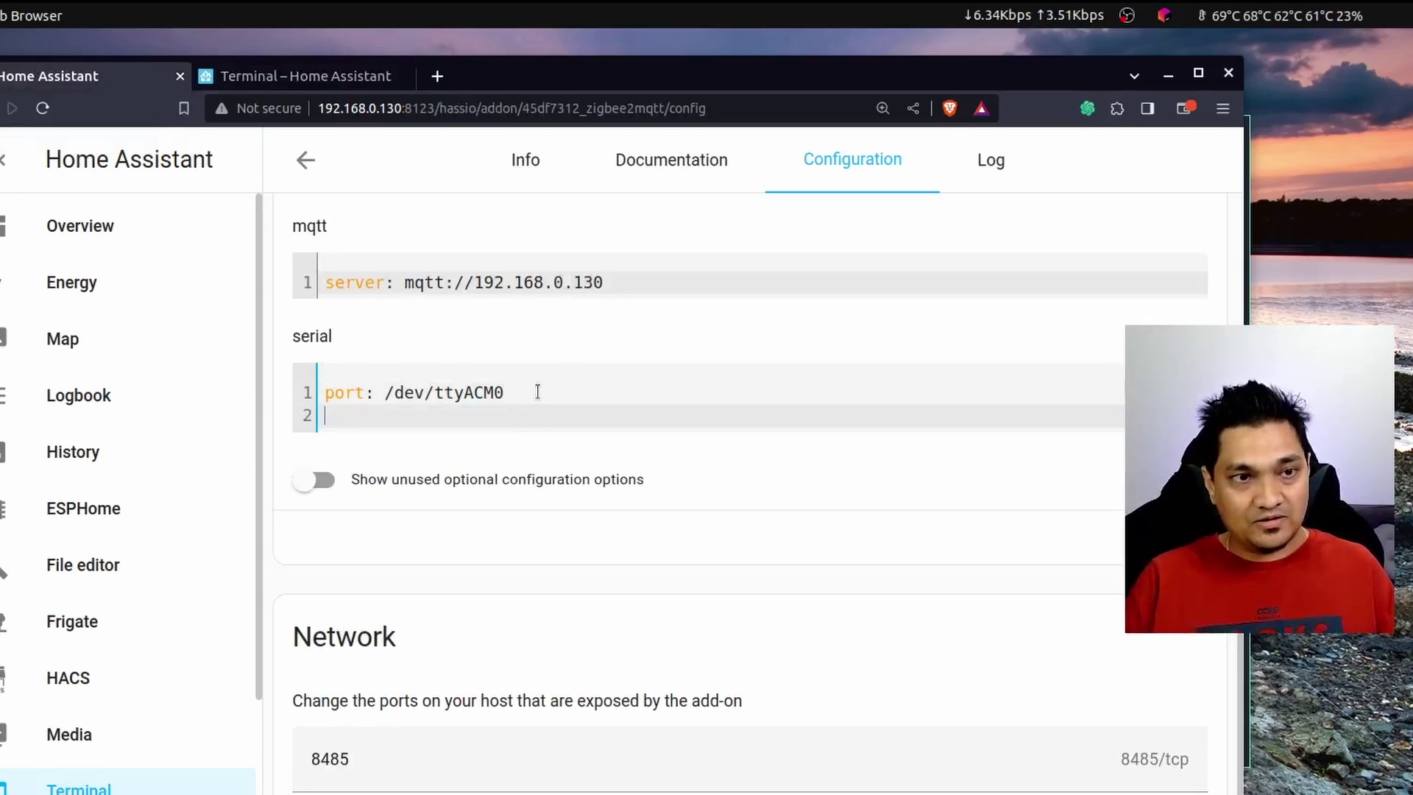
{"action": "type", "text": "adapater"}
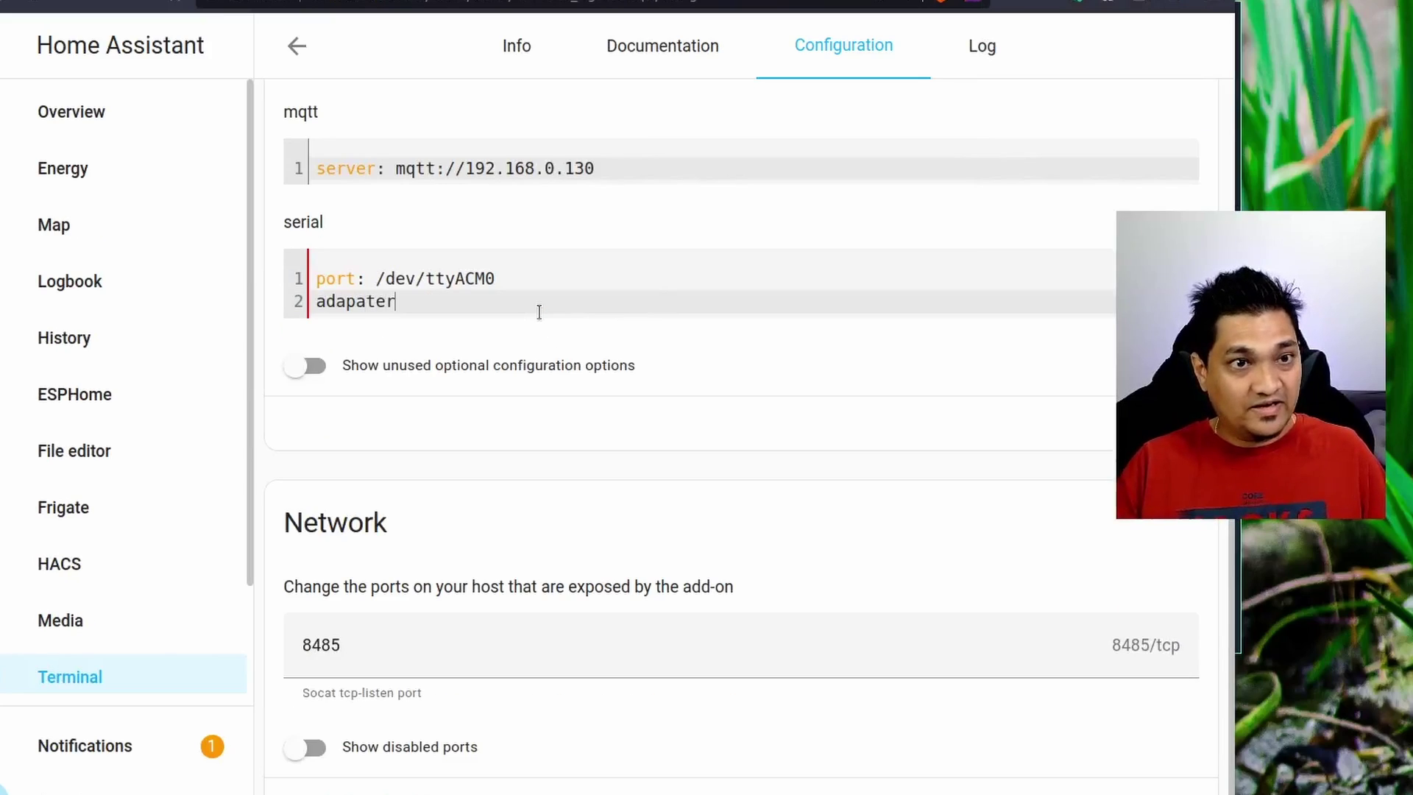
{"action": "key", "text": "BackSpace"}
{"action": "key", "text": "BackSpace"}
{"action": "key", "text": "BackSpace"}
{"action": "key", "text": "BackSpace"}
{"action": "type", "text": "ter: ezsp"}
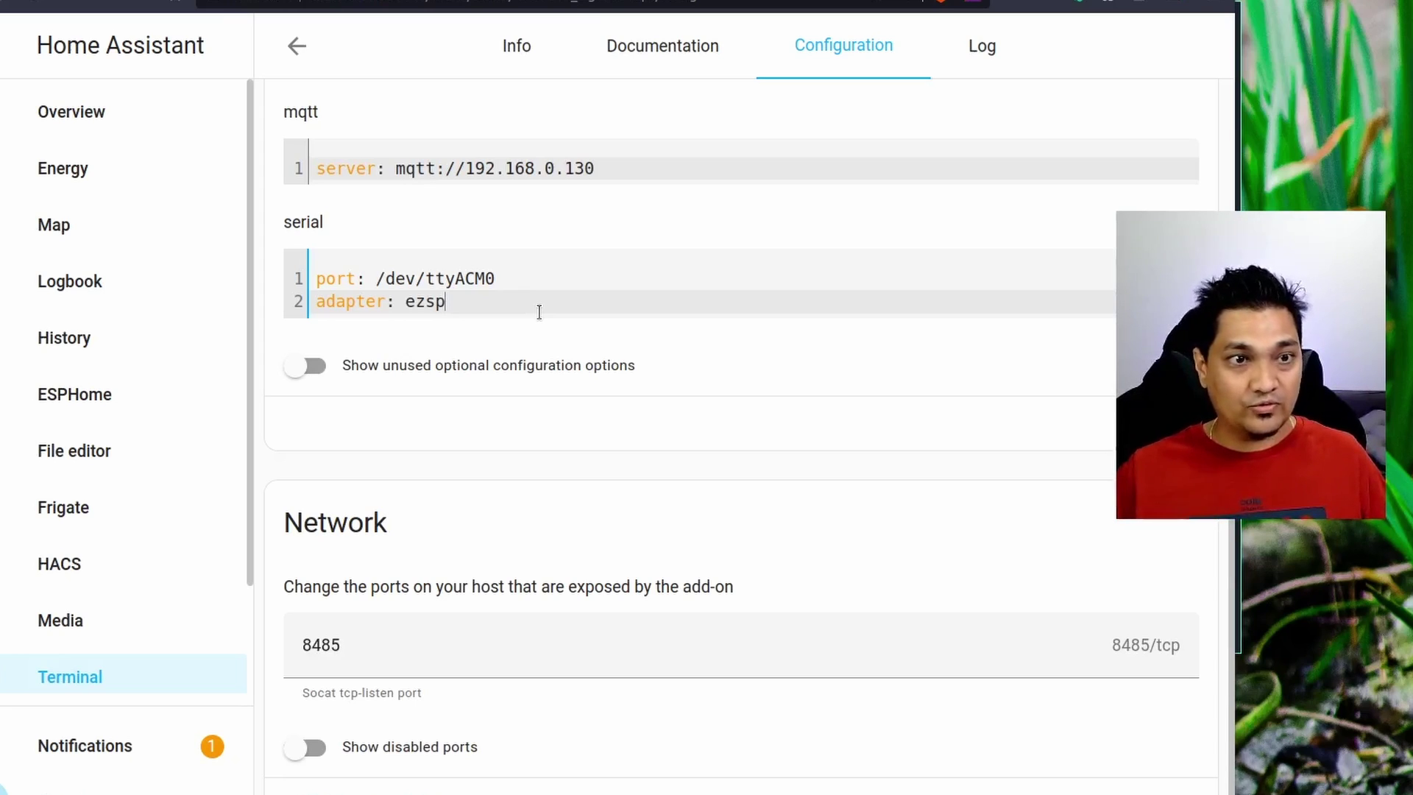
Reduce the page zoom to 100% and save the Zigbee2MQTT add-on options.
{"action": "scroll", "coordinate": [555, 333], "scroll_direction": "up", "scroll_amount": 2}
{"action": "key", "text": "ctrl+minus"}
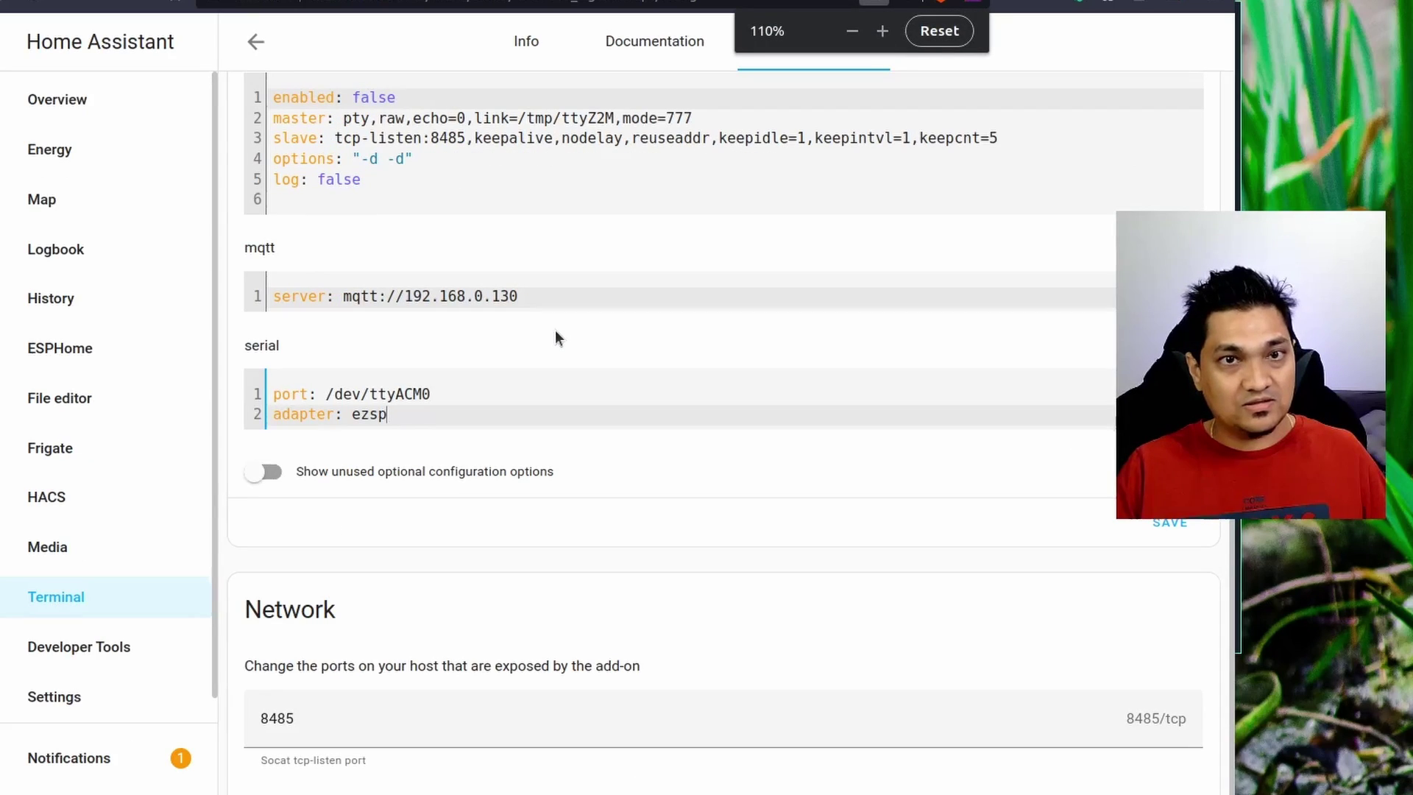
{"action": "key", "text": "ctrl+minus"}
{"action": "scroll", "coordinate": [555, 330], "scroll_direction": "up", "scroll_amount": 2}
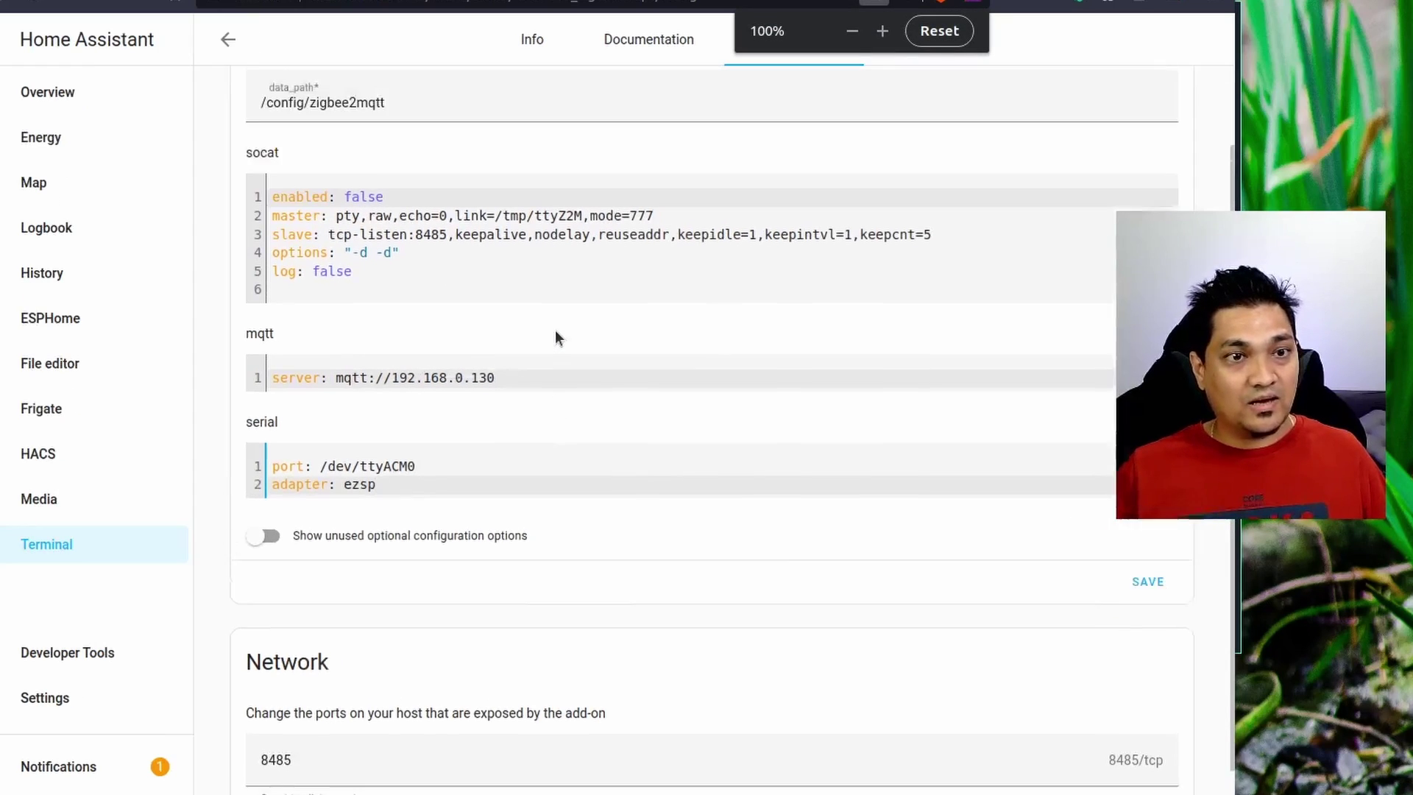
{"action": "left_click", "coordinate": [1149, 681]}
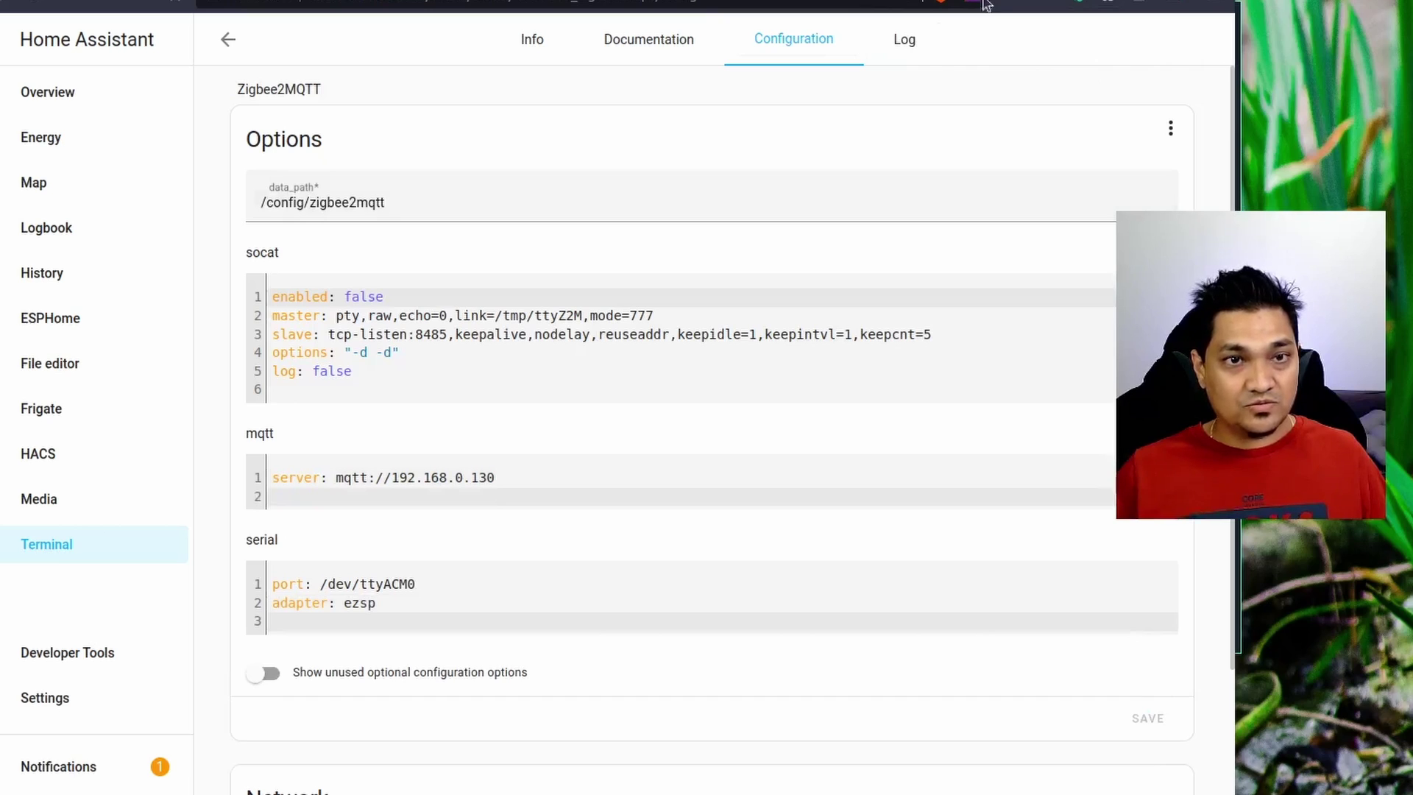
Enable Watchdog and Show in sidebar for the Zigbee2MQTT add-on and start it.
{"action": "left_click", "coordinate": [536, 41]}
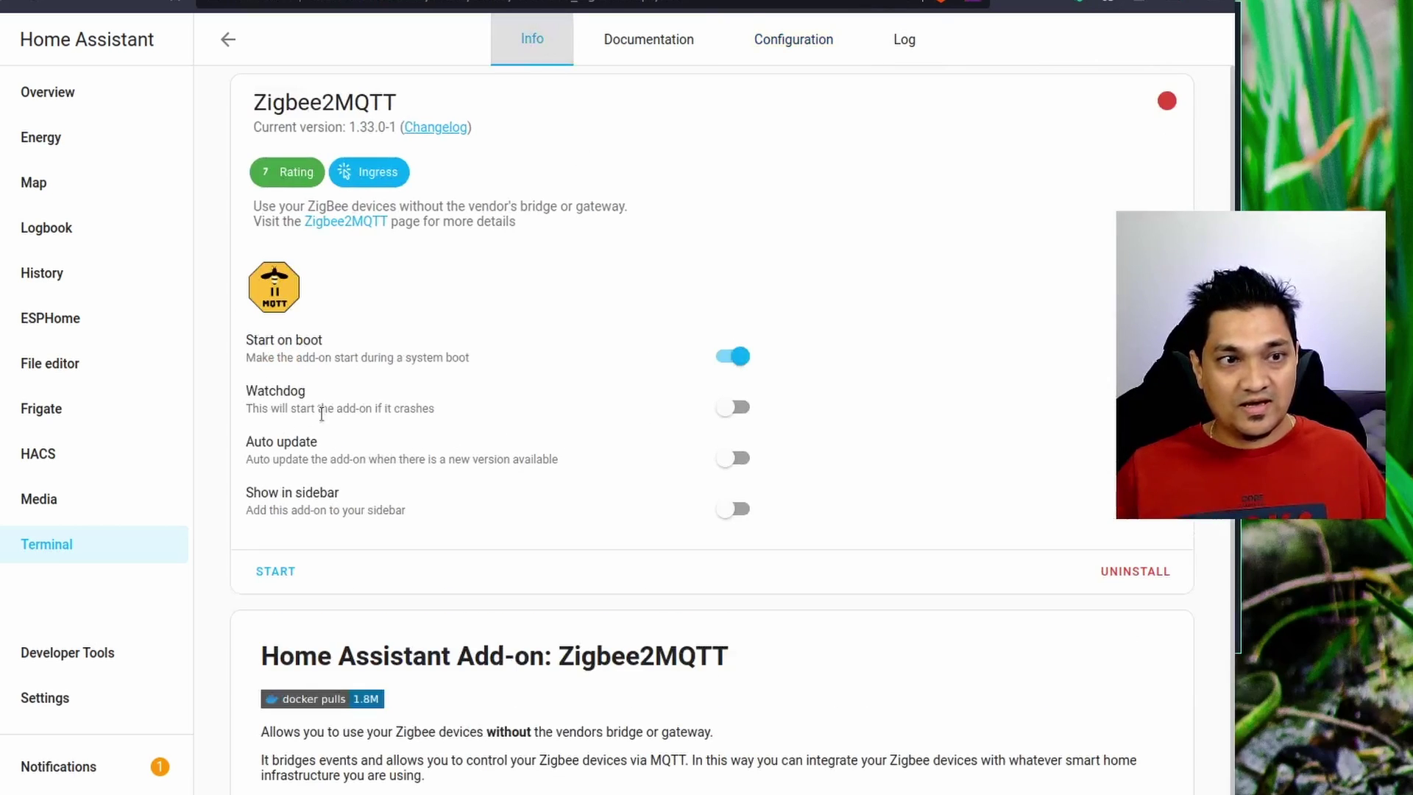
{"action": "left_click", "coordinate": [730, 413]}
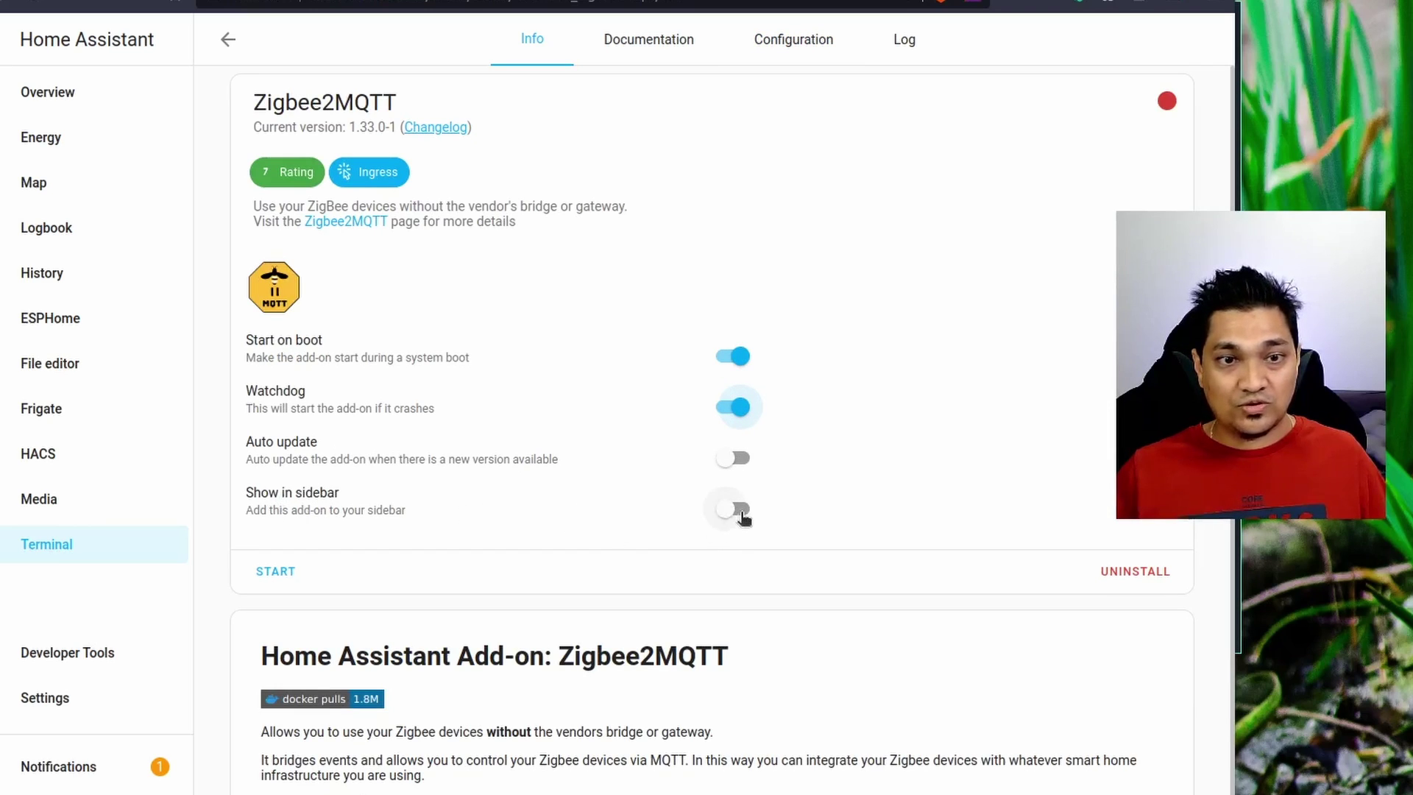
{"action": "left_click", "coordinate": [740, 511]}
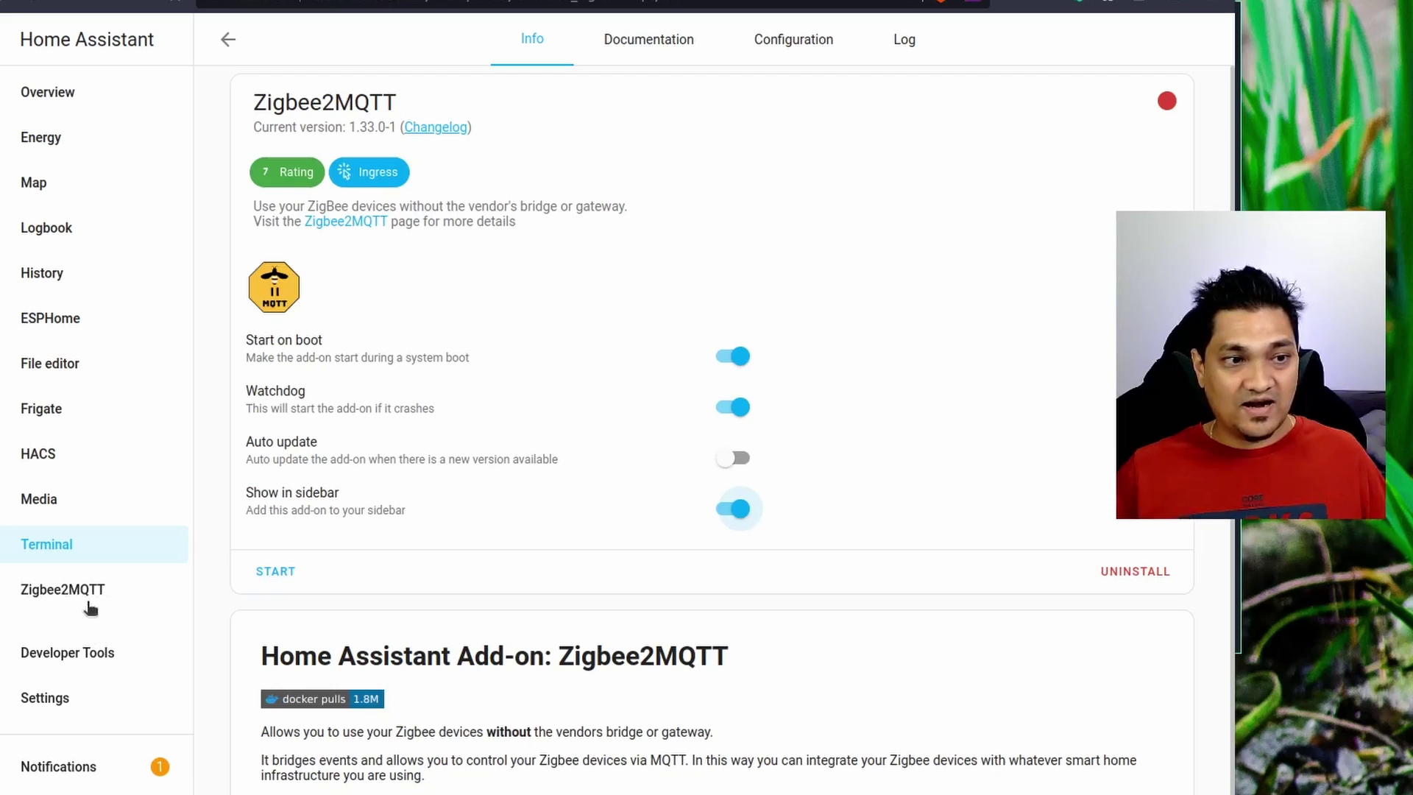
{"action": "left_click", "coordinate": [273, 574]}
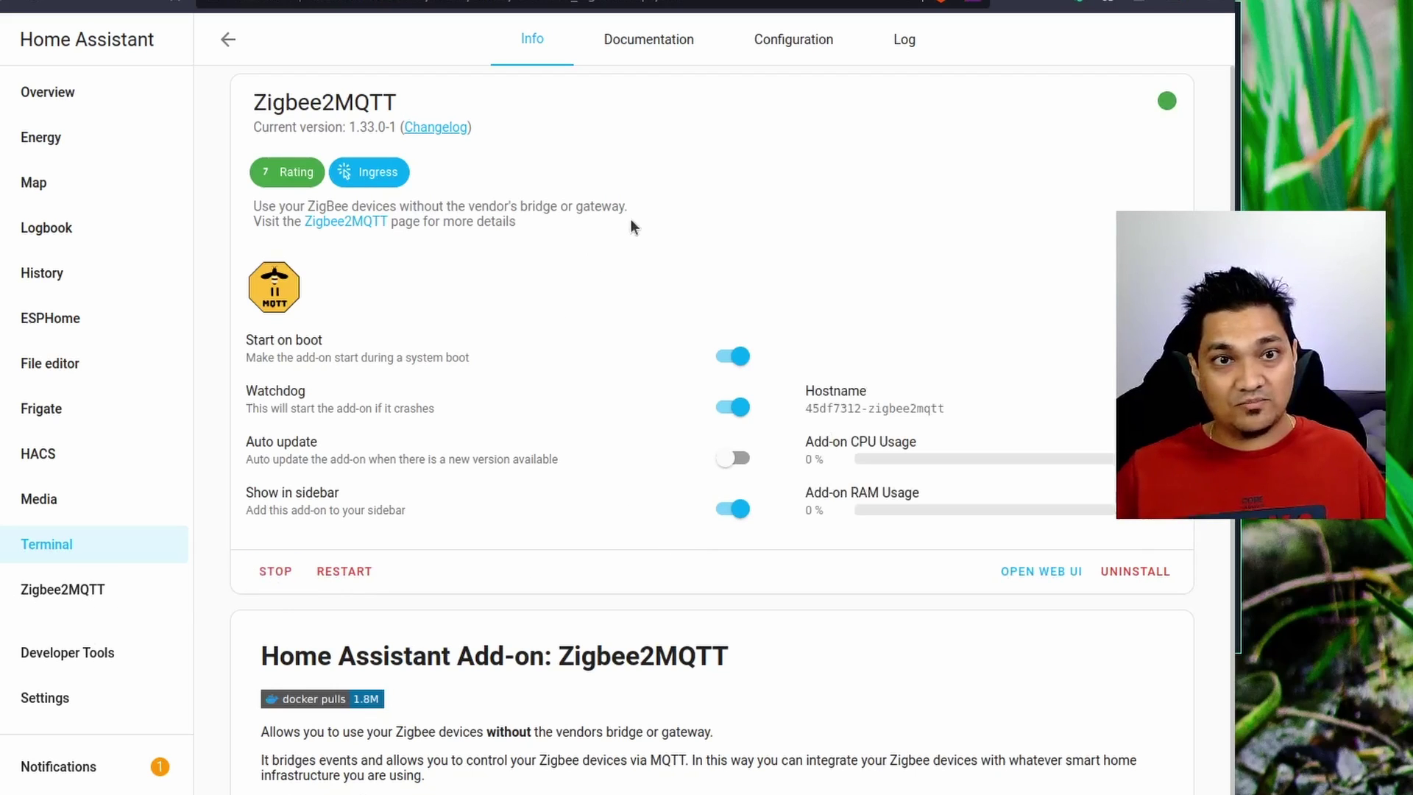
Refresh the Zigbee2MQTT add-on's log and examine how its connection to the MQTT server went.
{"action": "left_click", "coordinate": [902, 52]}
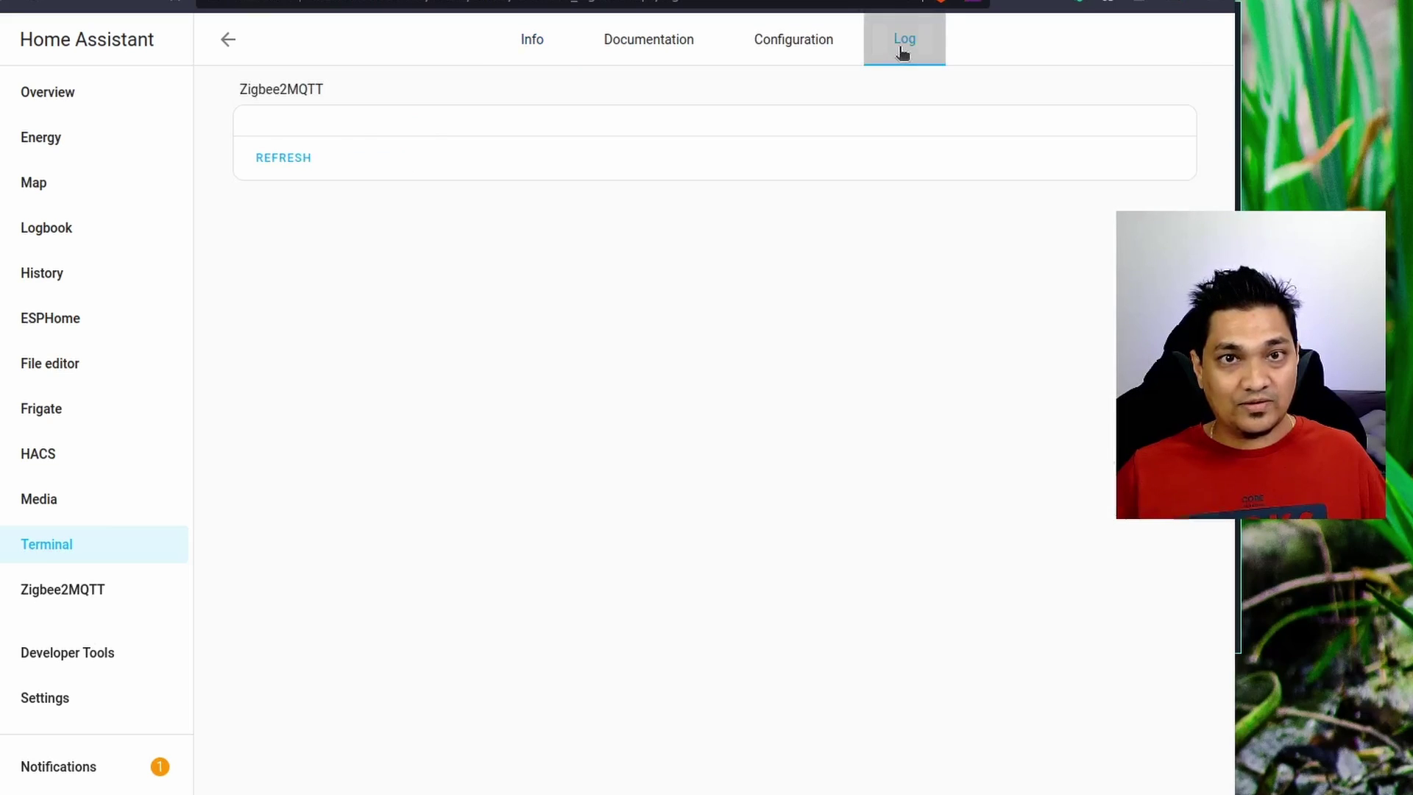
{"action": "left_click", "coordinate": [281, 233]}
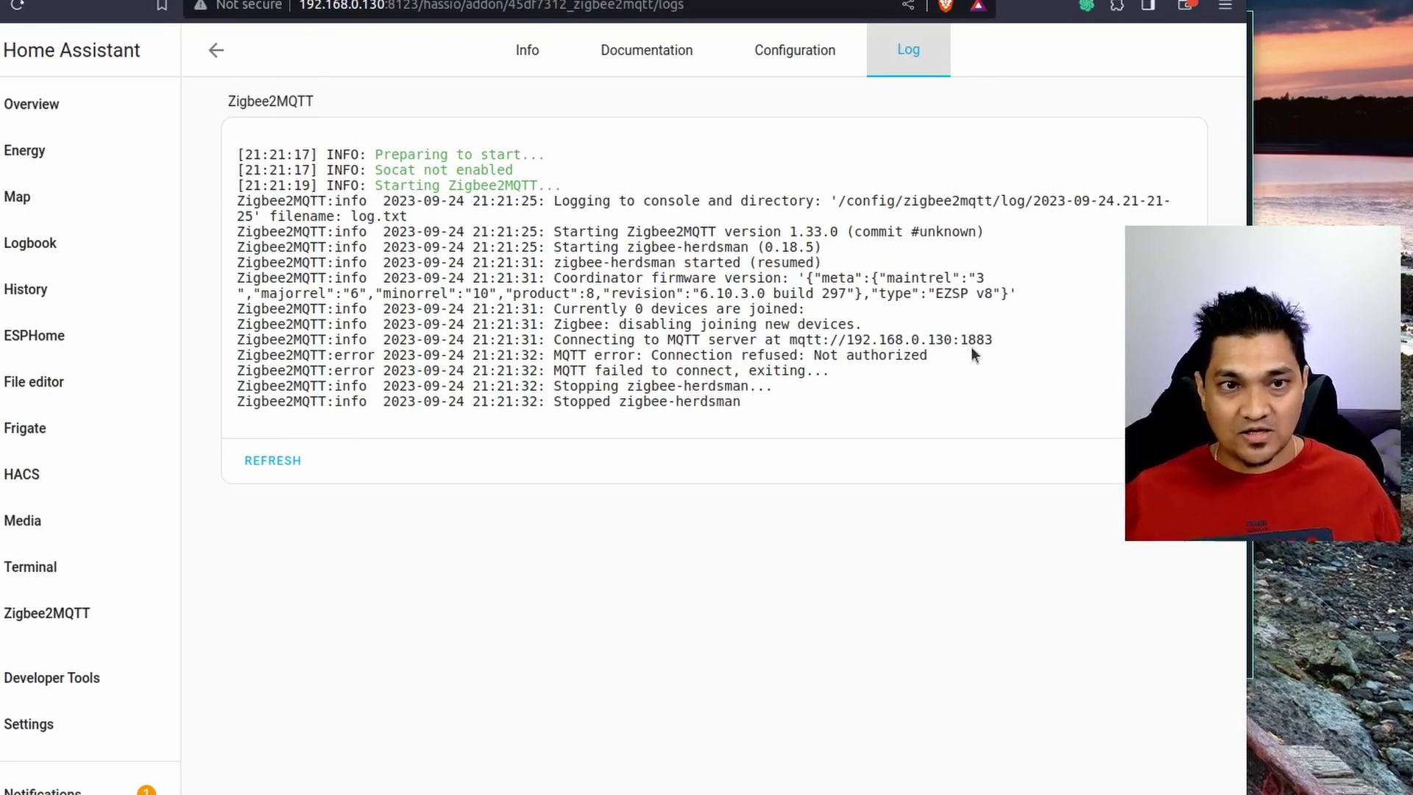
{"action": "left_click_drag", "start_coordinate": [950, 355], "coordinate": [596, 358]}
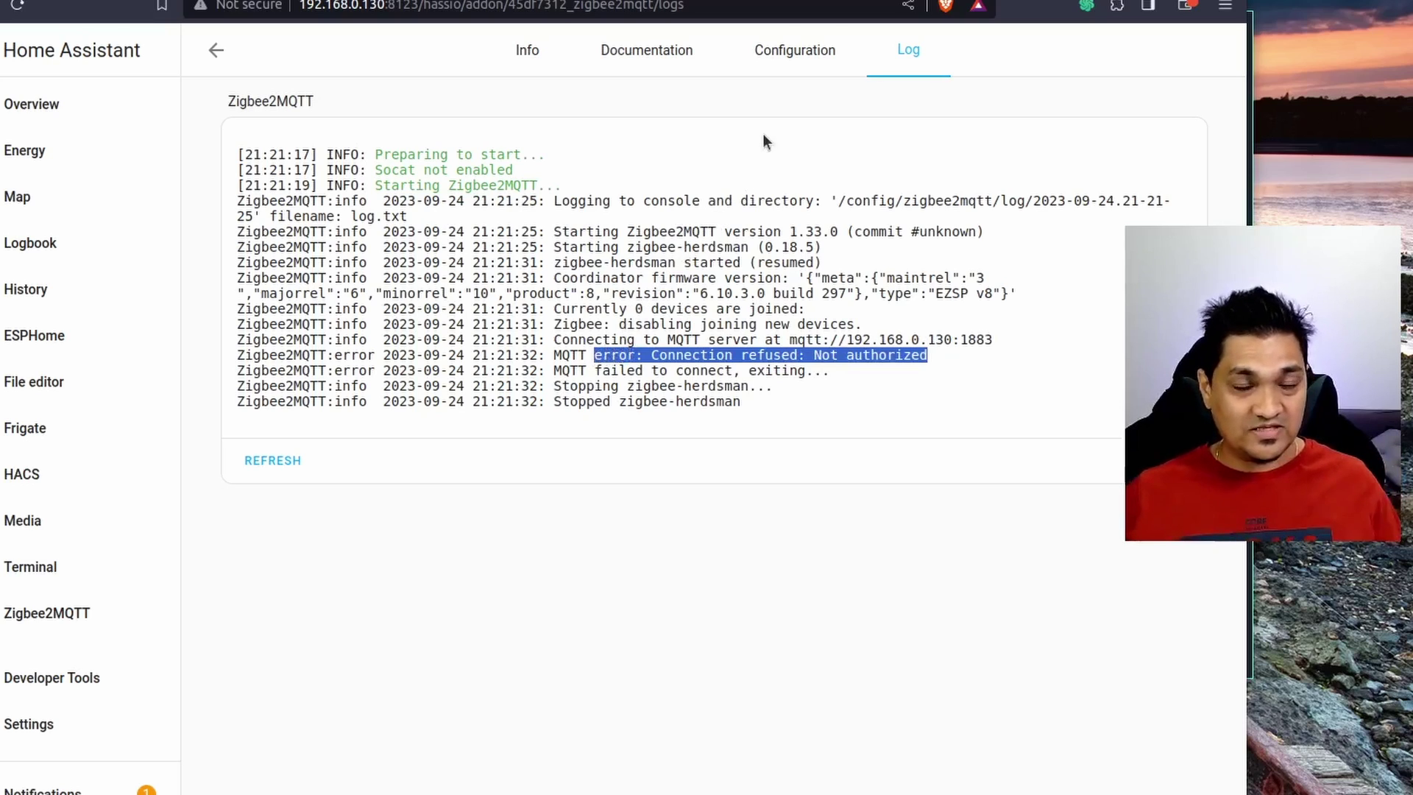
Append port 1883 to the mqtt server address and add the user mqttuser and the MQTT account password below it.
{"action": "left_click", "coordinate": [789, 59]}
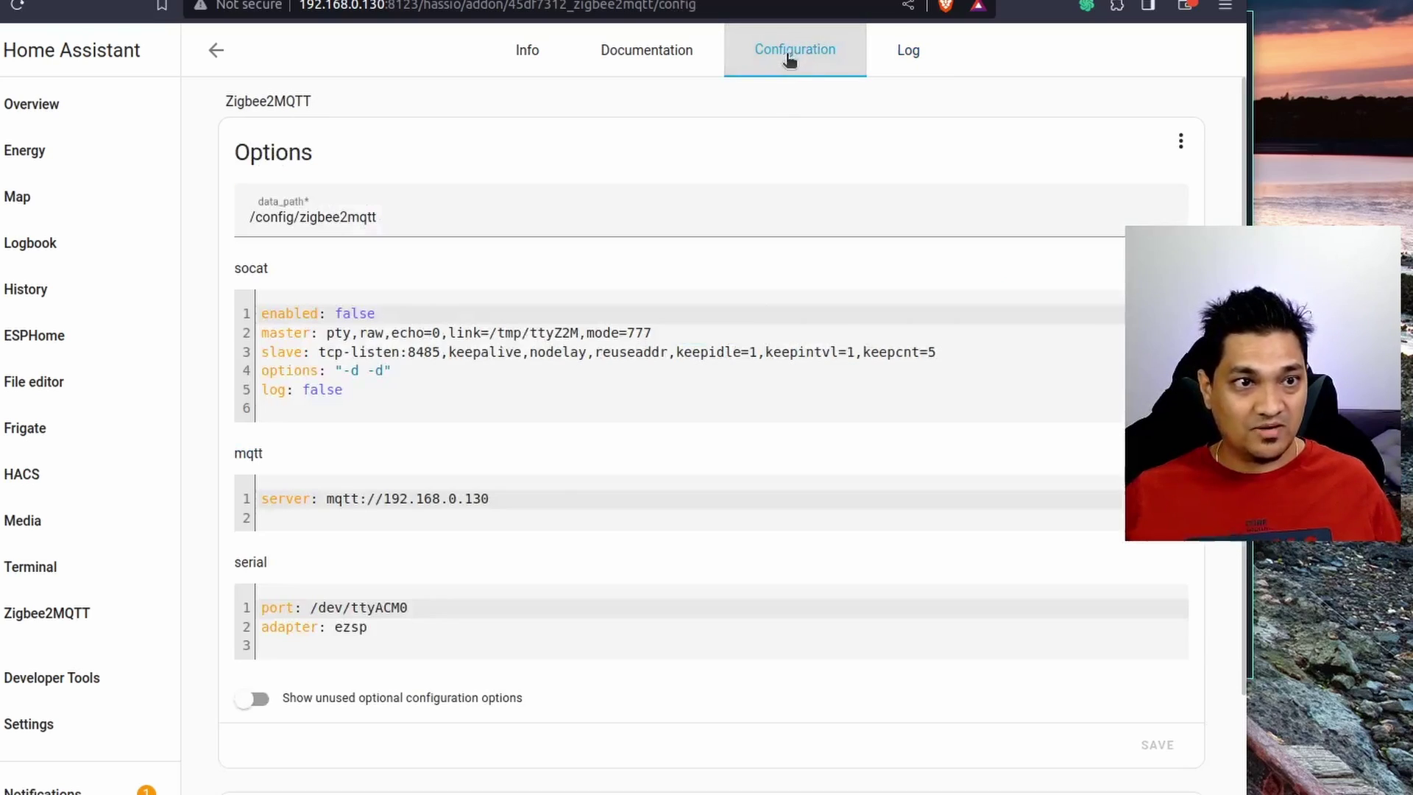
{"action": "left_click", "coordinate": [501, 498]}
{"action": "type", "text": ":"}
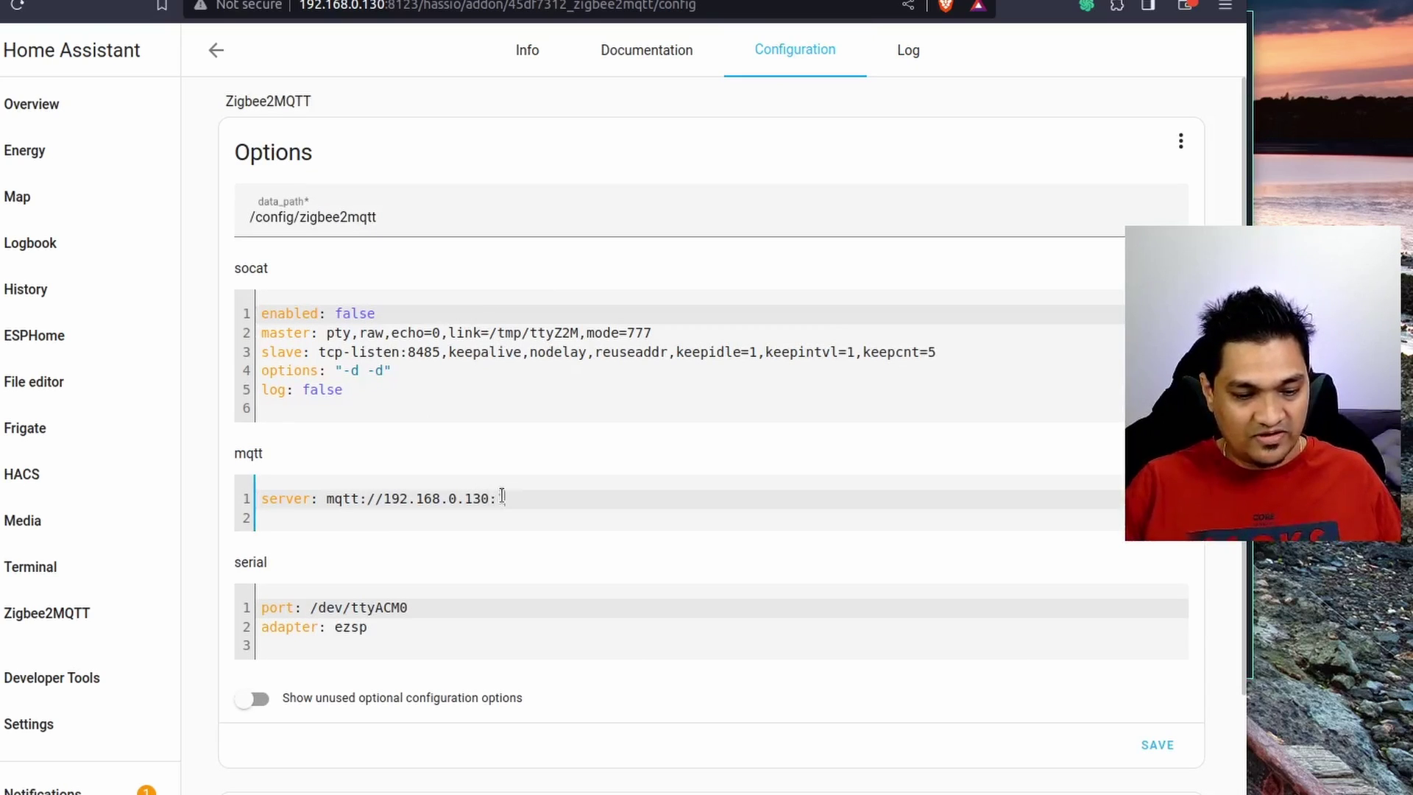
{"action": "type", "text": "188"}
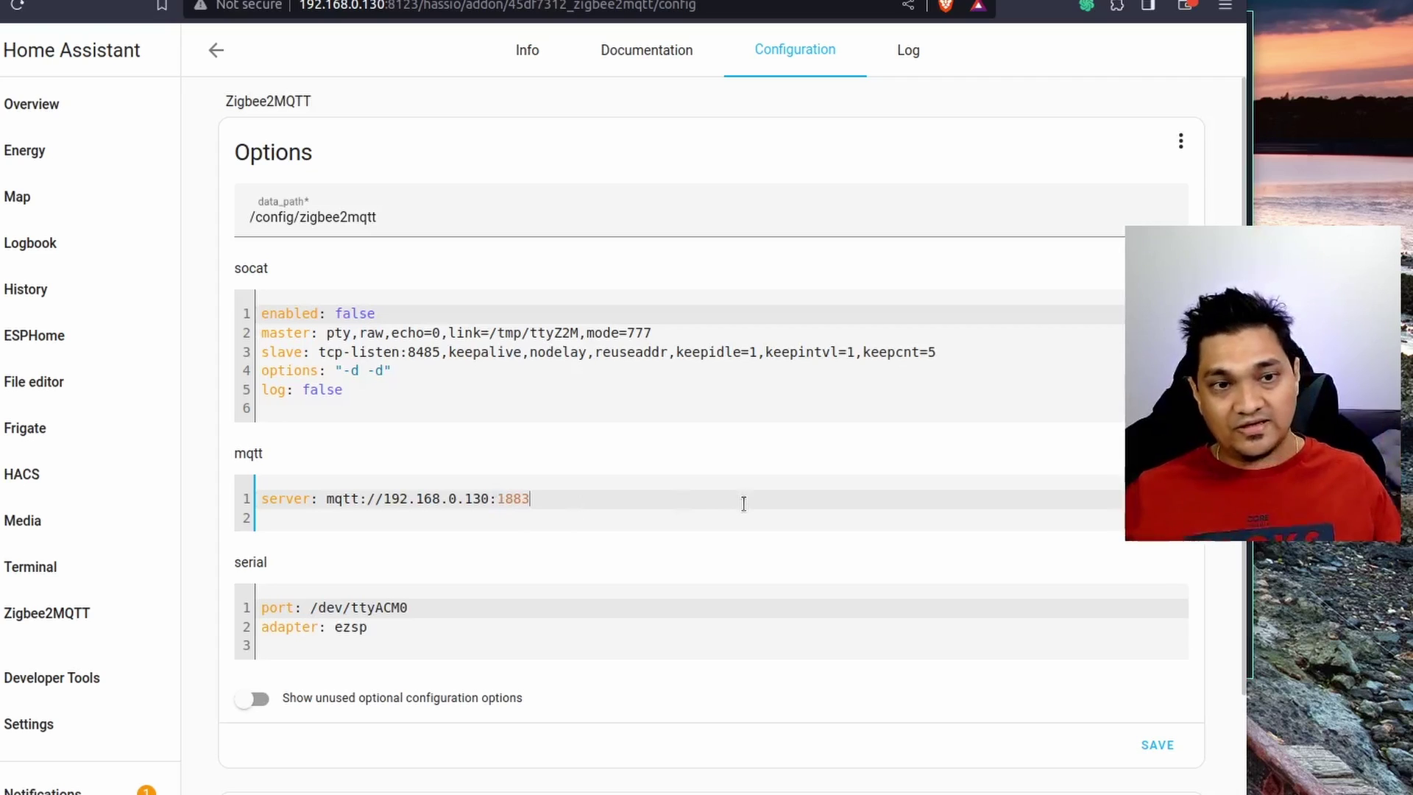
{"action": "type", "text": "3"}
{"action": "key", "text": "Return"}
{"action": "key", "text": "ctrl+v"}
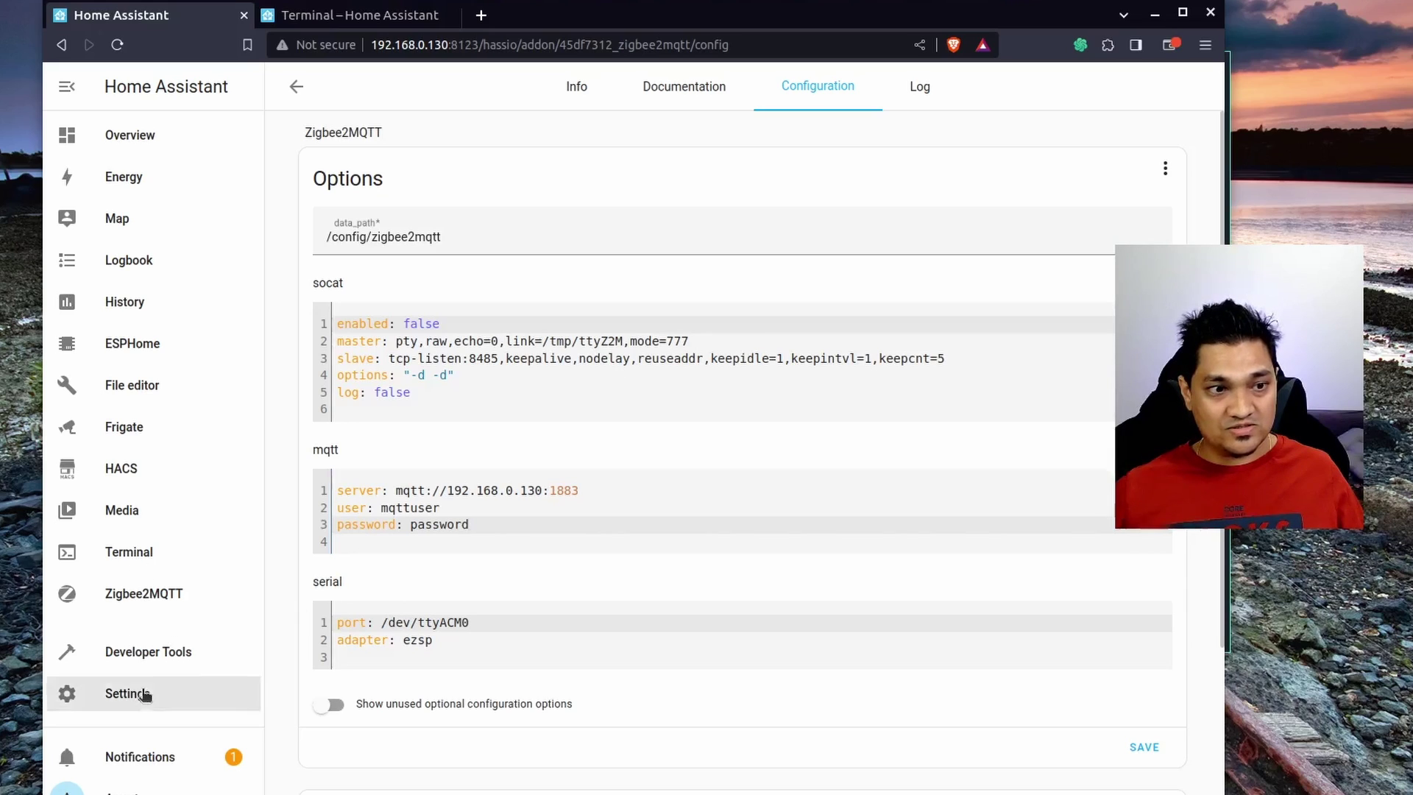
Open the Mosquitto broker add-on's configuration in a new browser tab and examine the username and password under Logins.
{"action": "middle_click", "coordinate": [143, 693]}
{"action": "left_click", "coordinate": [567, 15]}
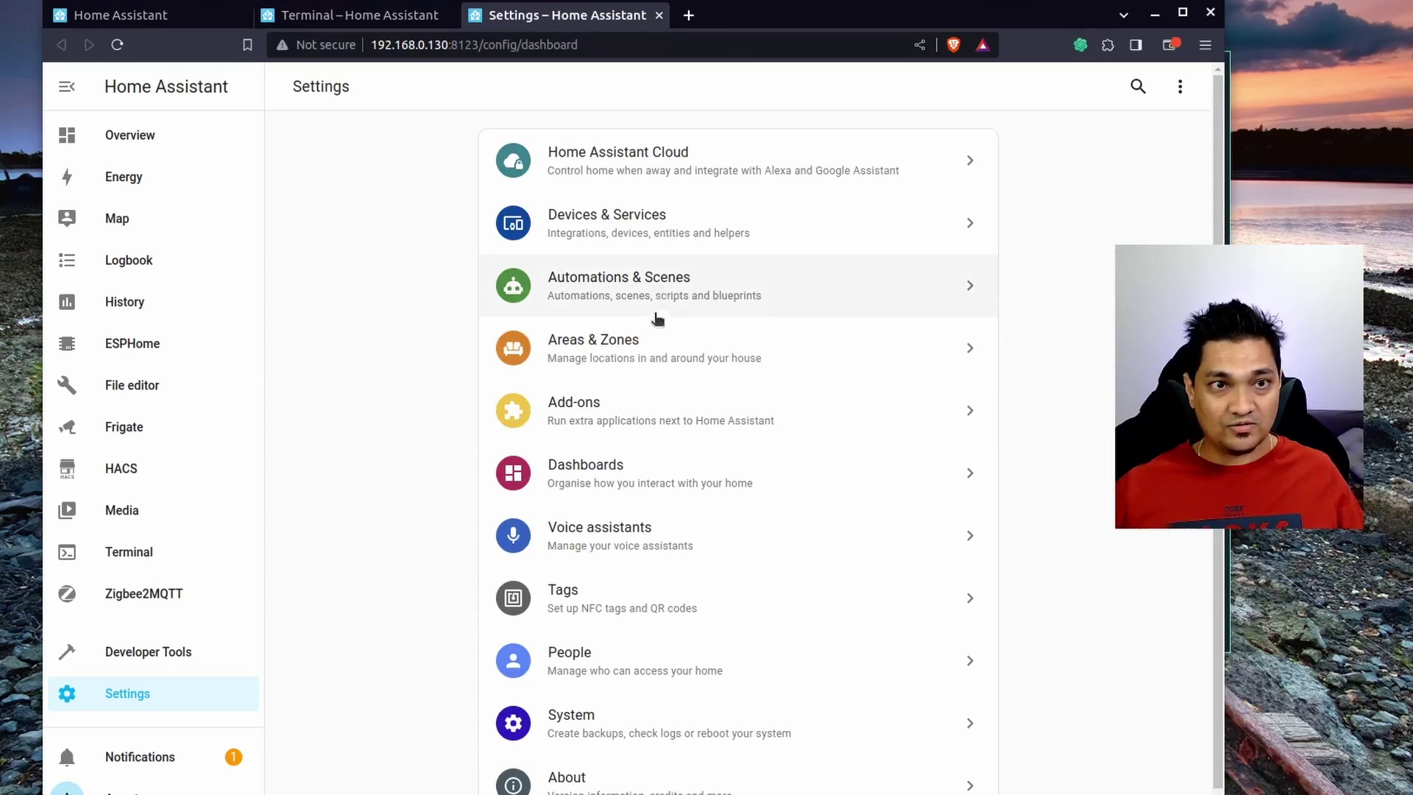
{"action": "left_click", "coordinate": [640, 423]}
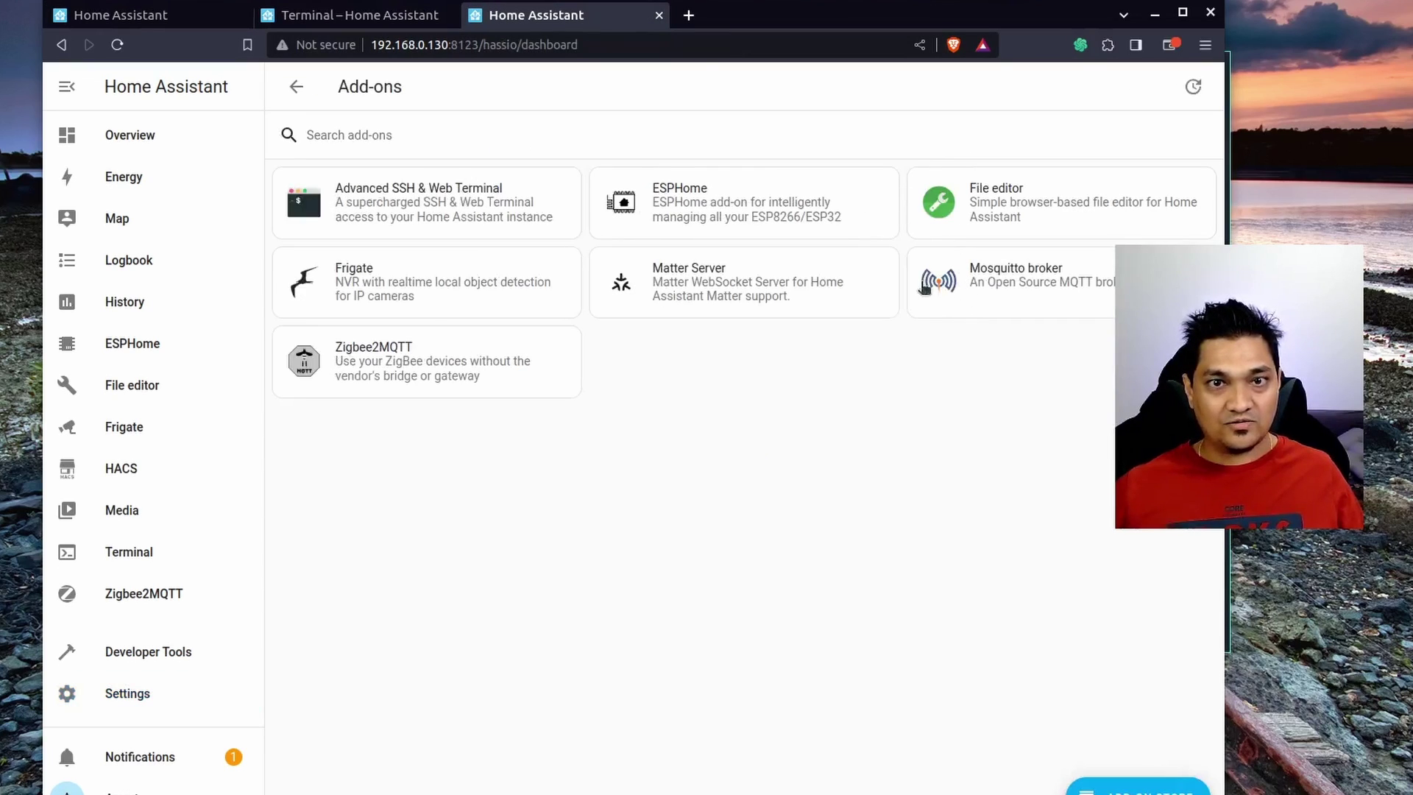
{"action": "left_click", "coordinate": [983, 293]}
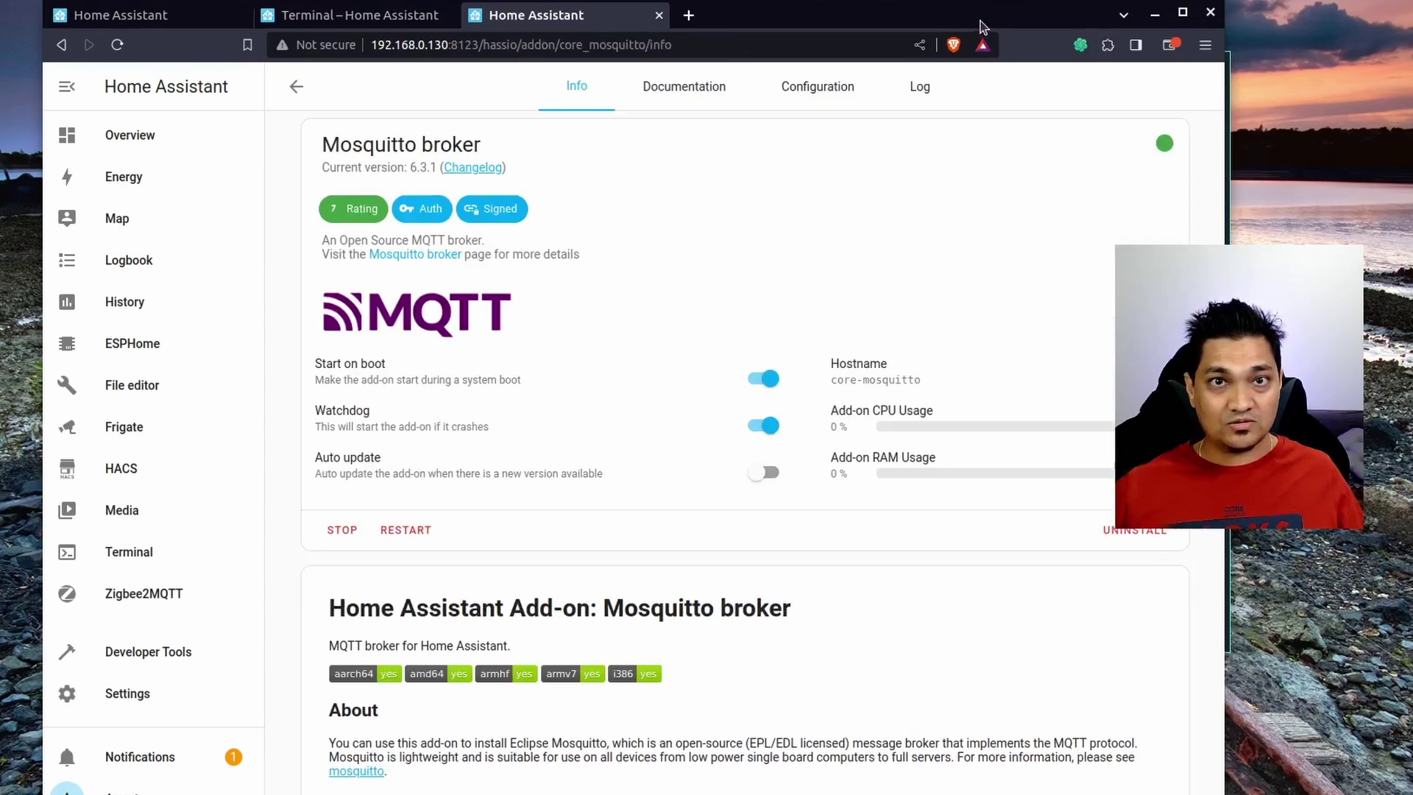
{"action": "left_click", "coordinate": [846, 82]}
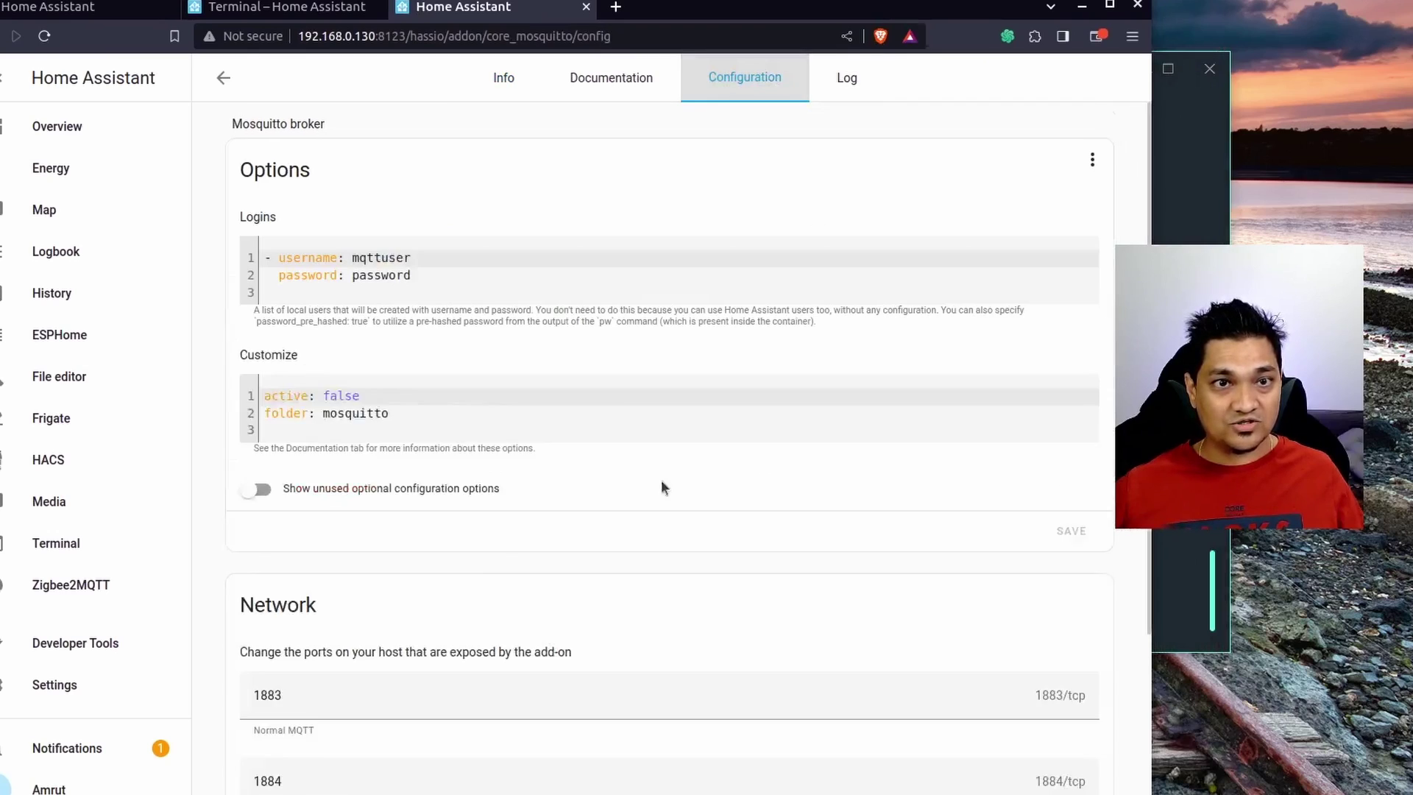
{"action": "left_click_drag", "start_coordinate": [443, 283], "coordinate": [238, 248]}
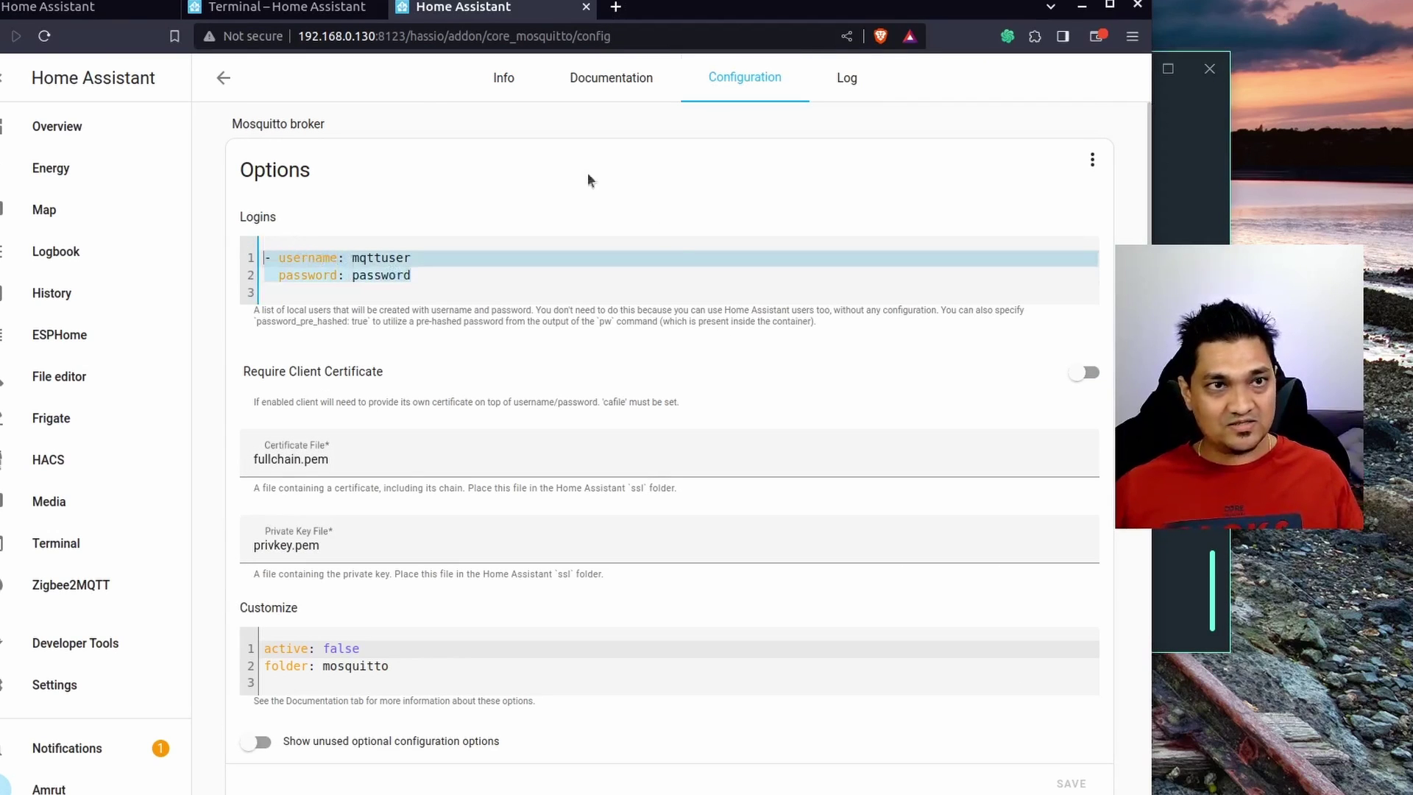
Return to the Zigbee2MQTT configuration and compare its mqtt user and password lines with the broker's login.
{"action": "left_click", "coordinate": [263, 13]}
{"action": "left_click", "coordinate": [84, 10]}
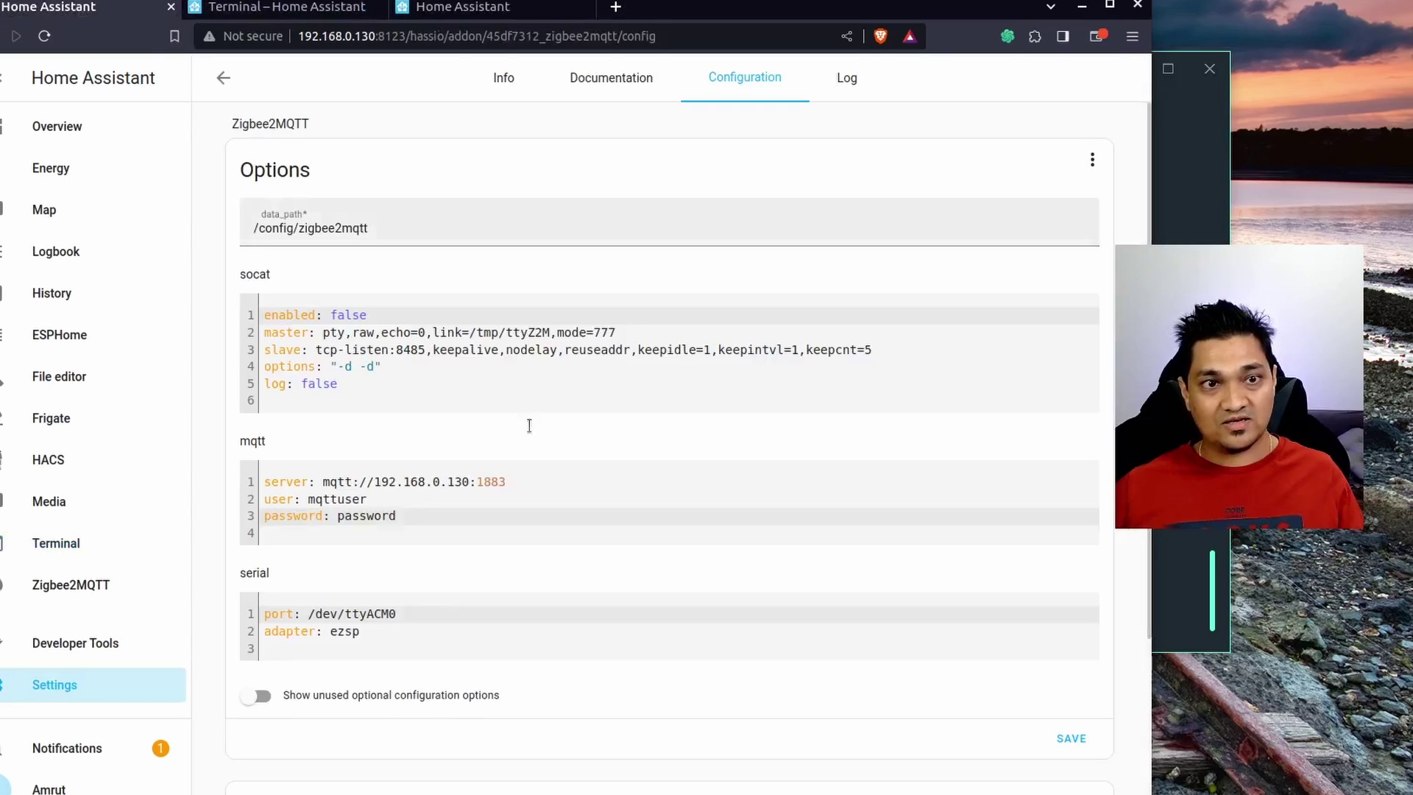
{"action": "left_click_drag", "start_coordinate": [397, 516], "coordinate": [250, 506]}
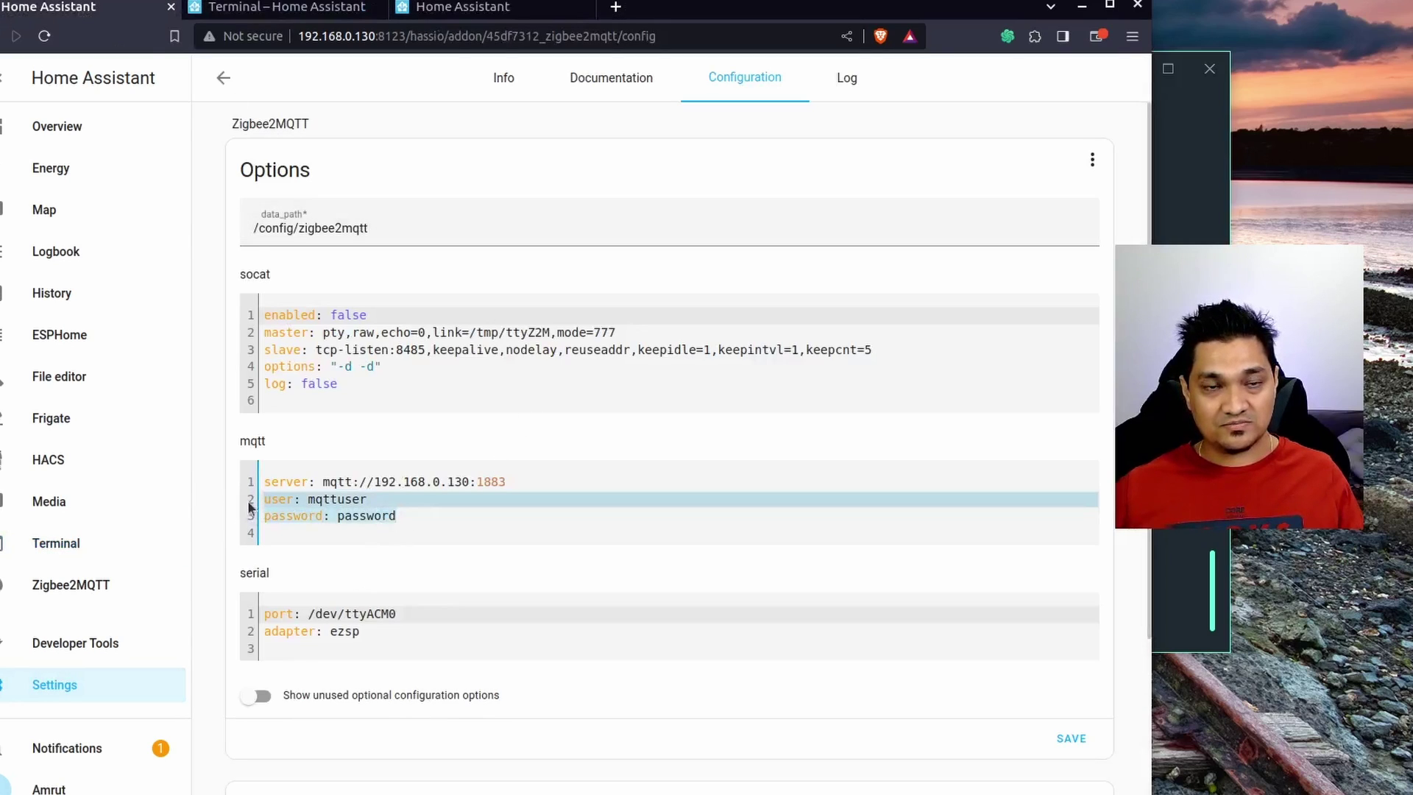
{"action": "left_click", "coordinate": [515, 451]}
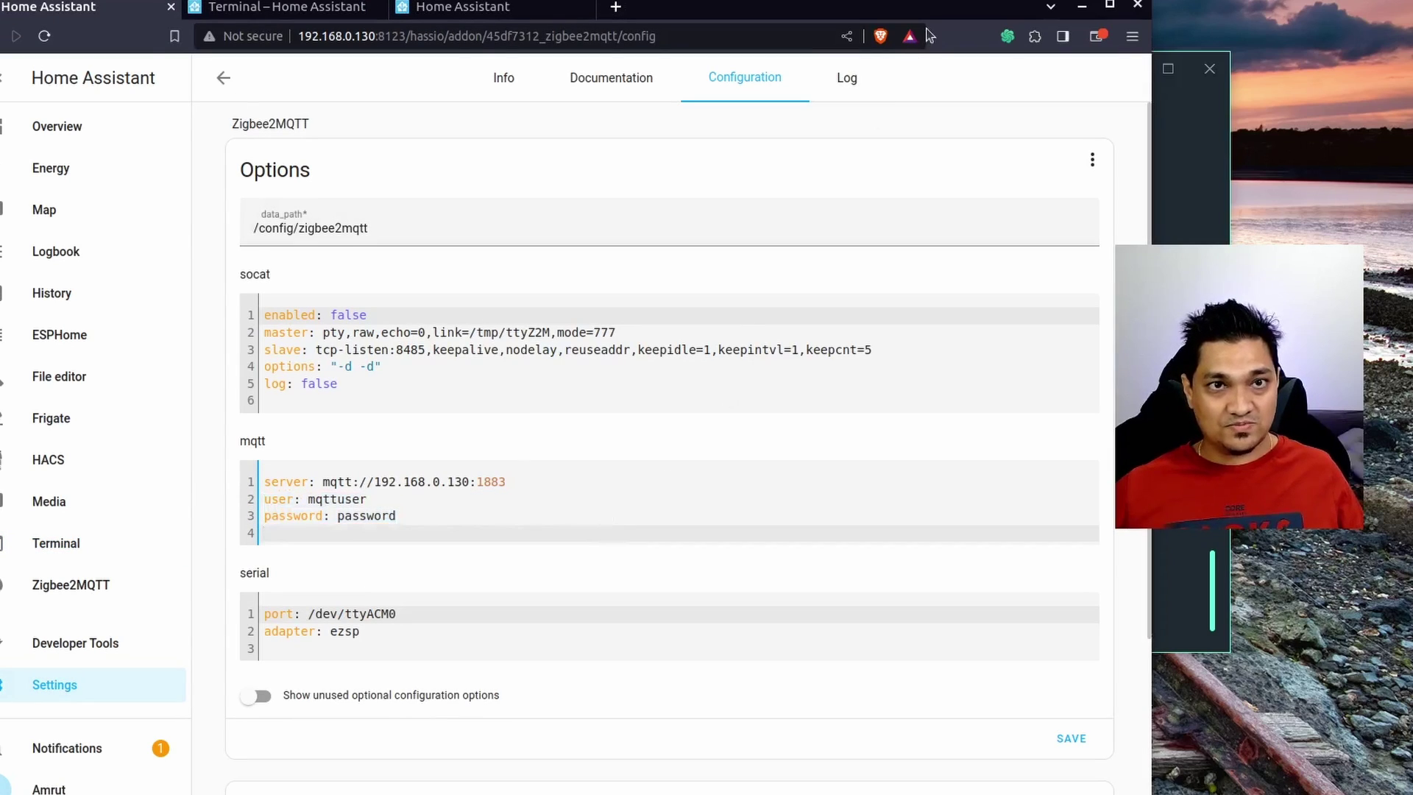
{"action": "left_click_drag", "start_coordinate": [931, 13], "coordinate": [1034, 11]}
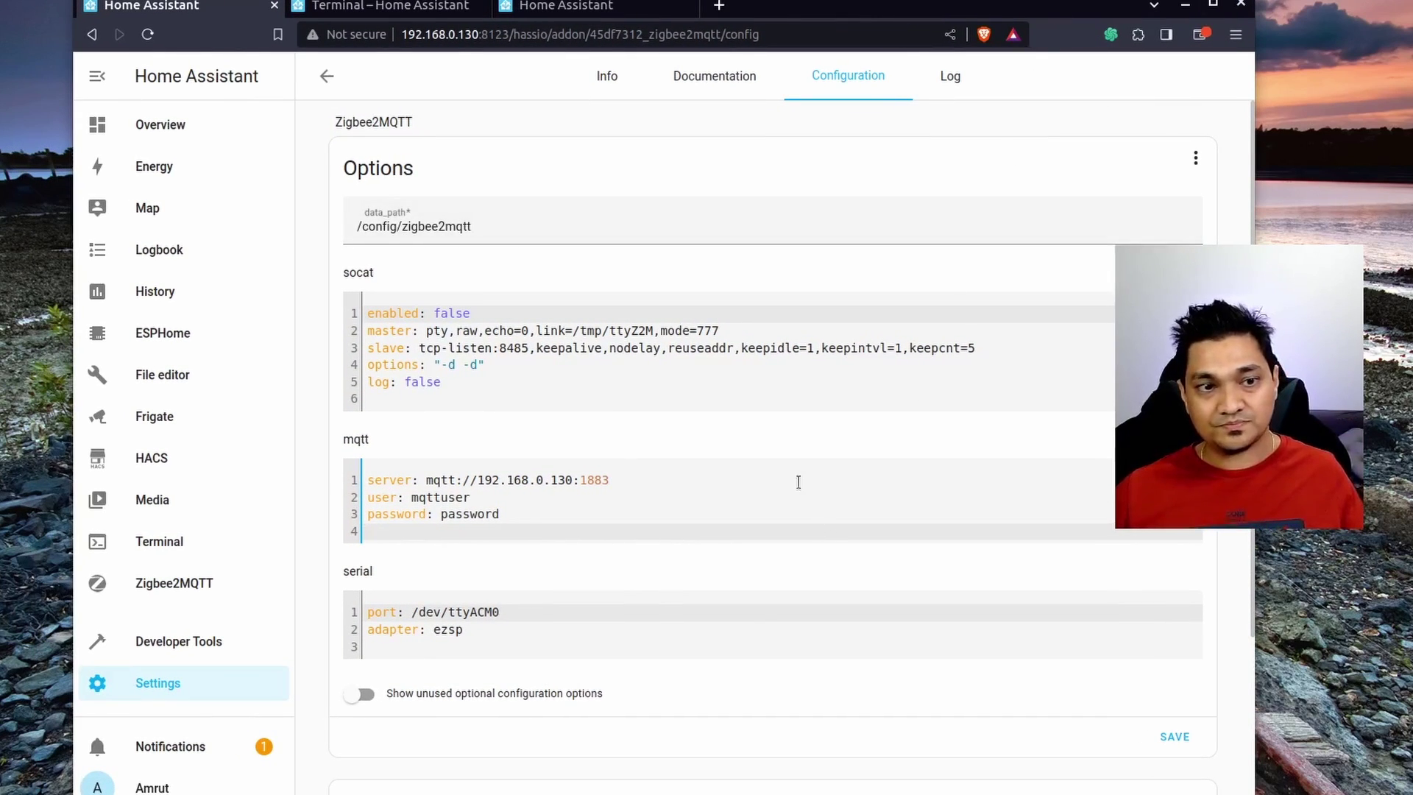
Save the Zigbee2MQTT add-on's configuration and start the add-on.
{"action": "left_click", "coordinate": [1171, 738]}
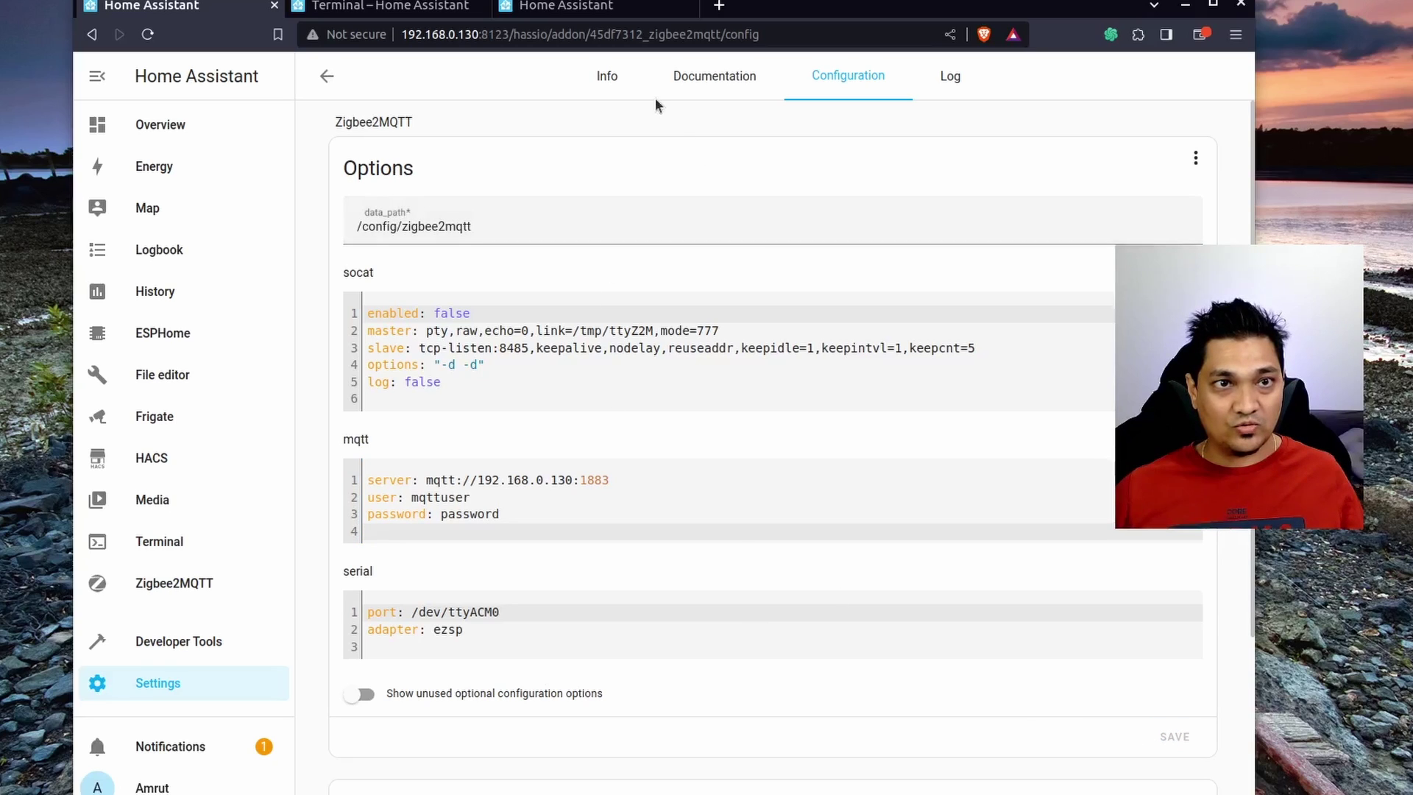
{"action": "left_click", "coordinate": [600, 75]}
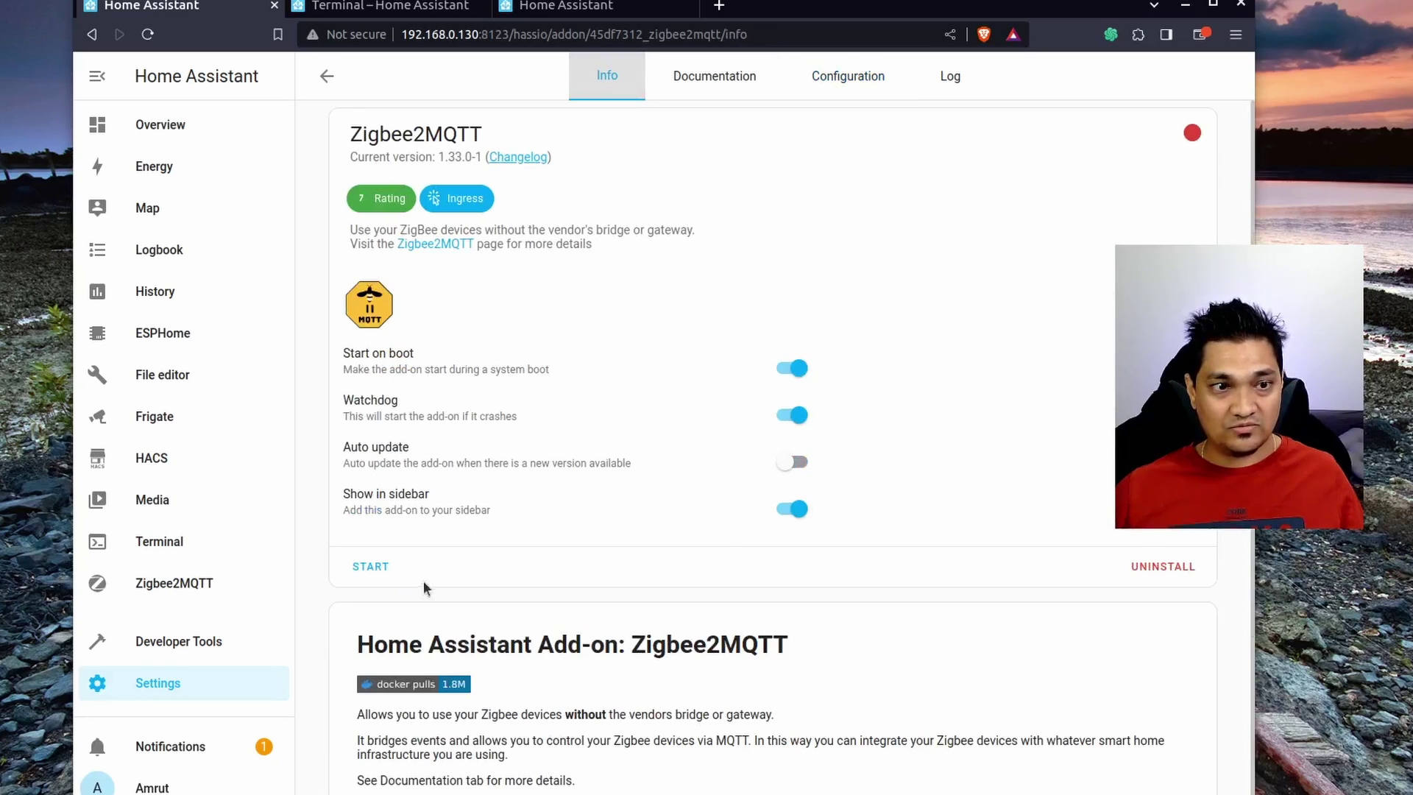
{"action": "left_click", "coordinate": [372, 568]}
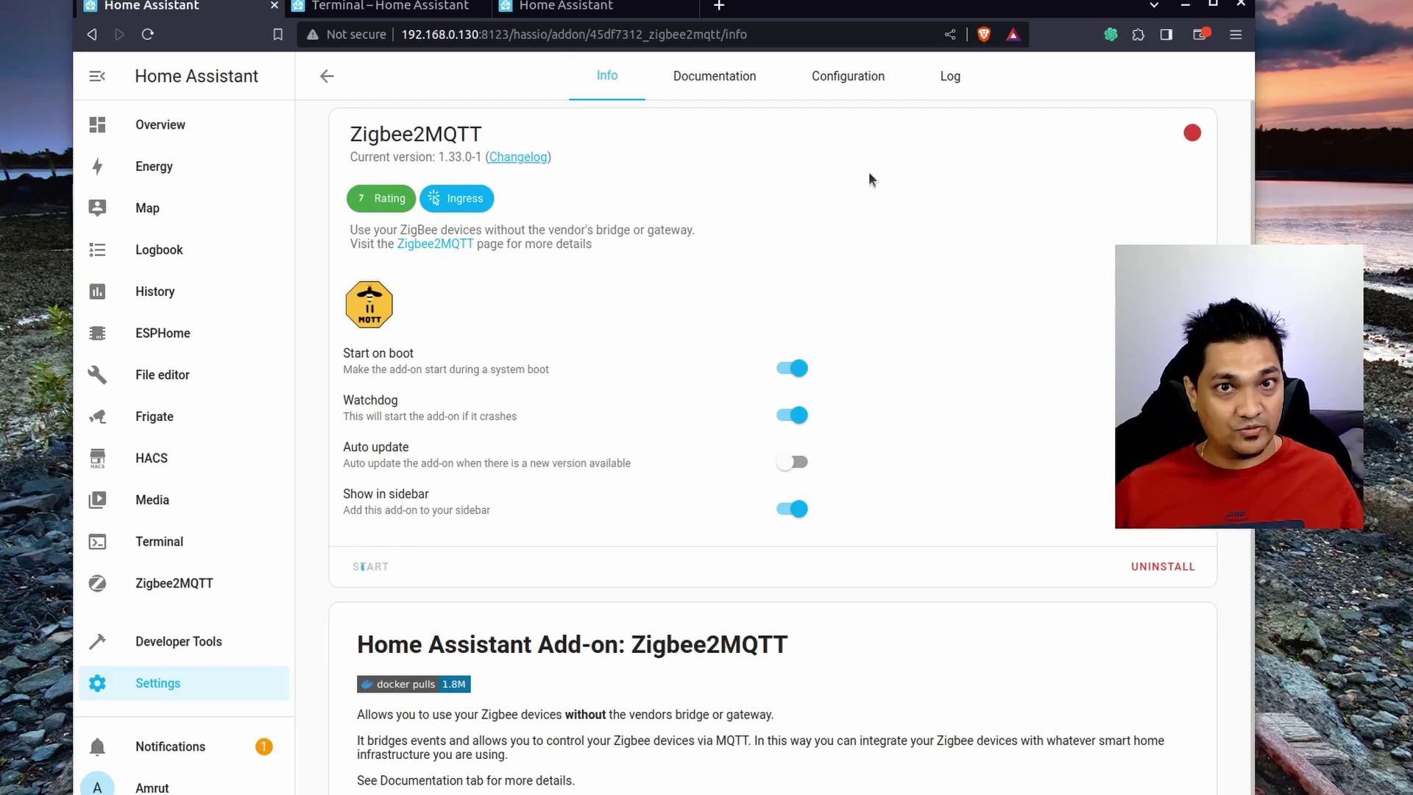
Refresh the restarted Zigbee2MQTT add-on's log and examine its MQTT connection, publish and startup lines.
{"action": "left_click", "coordinate": [950, 77]}
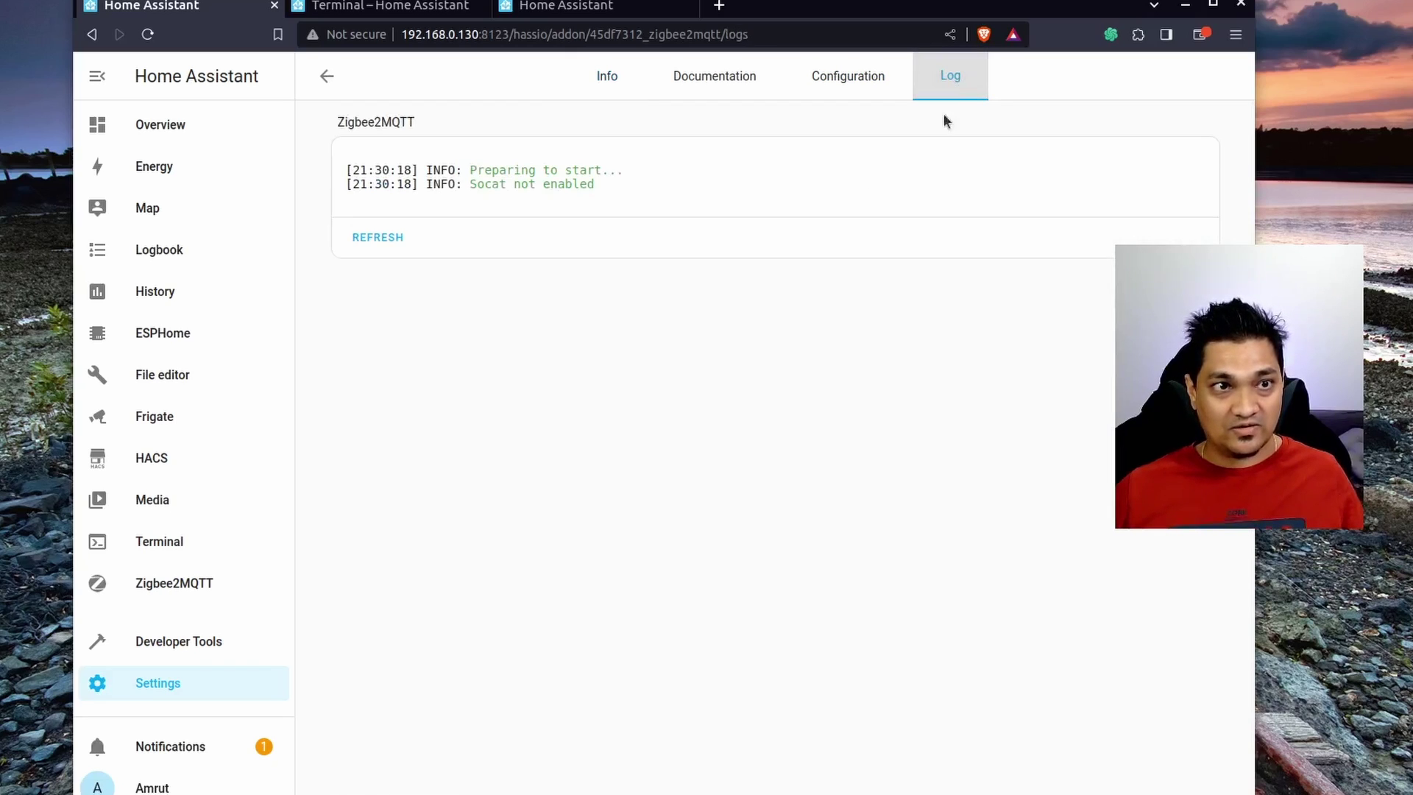
{"action": "left_click", "coordinate": [391, 253]}
{"action": "left_click", "coordinate": [390, 254]}
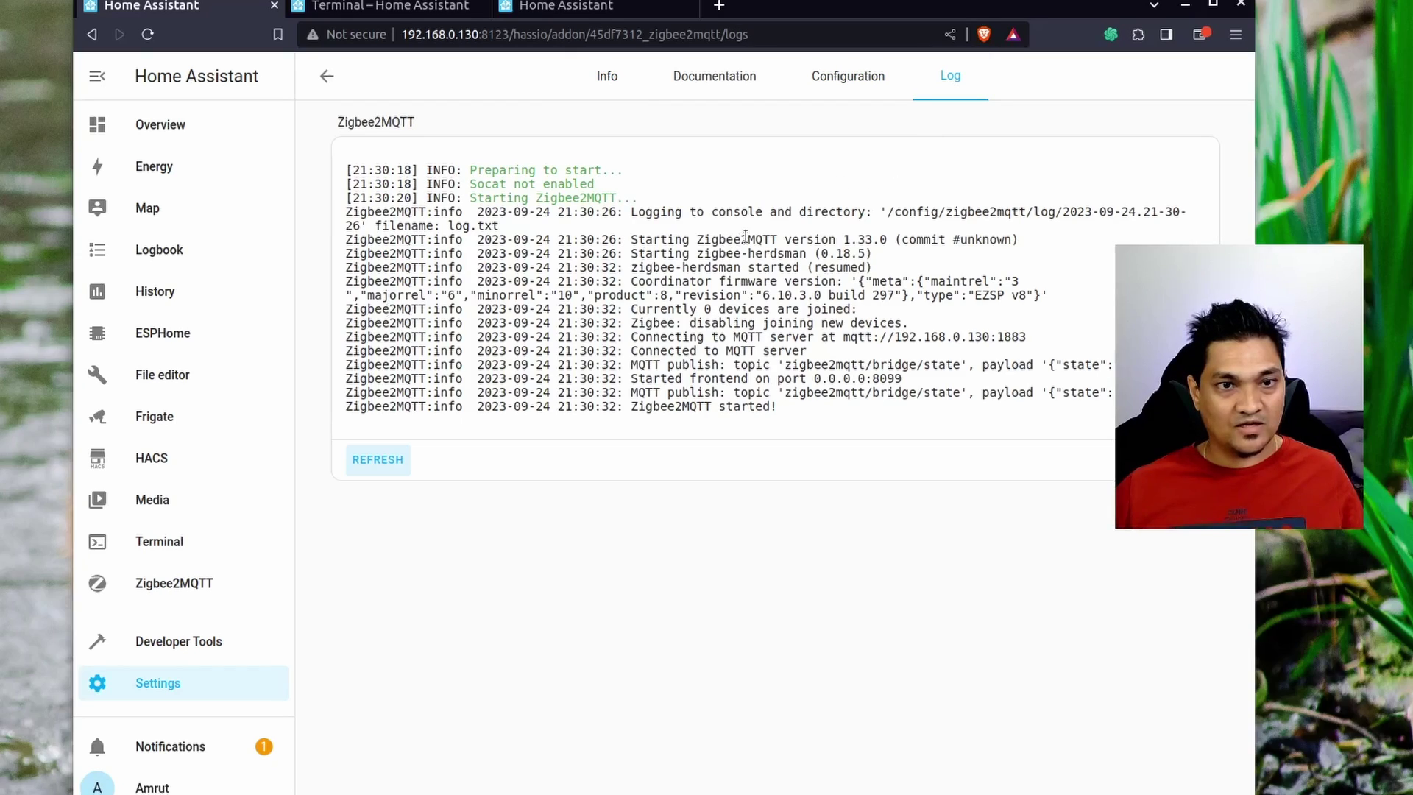
{"action": "left_click_drag", "start_coordinate": [986, 8], "coordinate": [910, 12]}
{"action": "left_click_drag", "start_coordinate": [549, 372], "coordinate": [826, 372]}
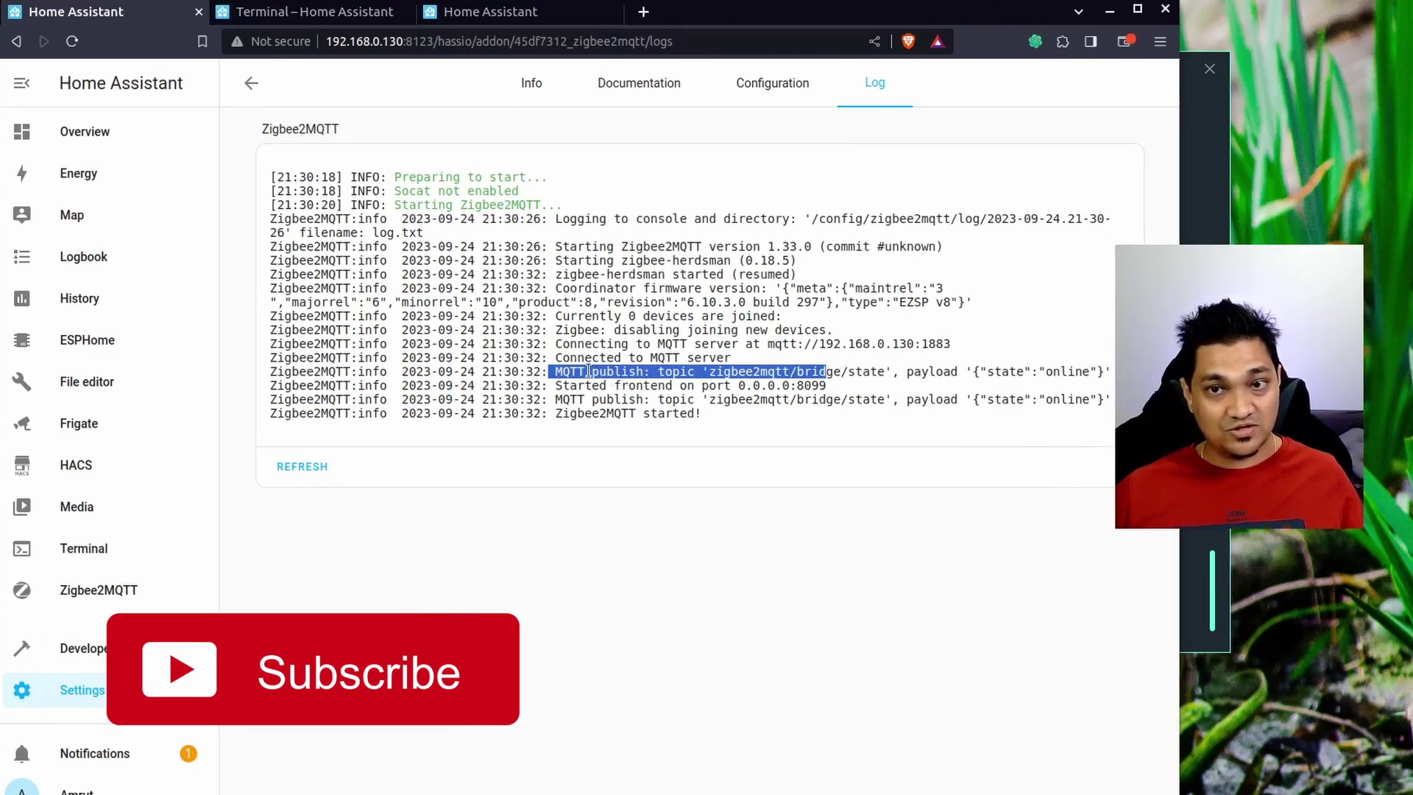
{"action": "left_click_drag", "start_coordinate": [728, 409], "coordinate": [556, 416]}
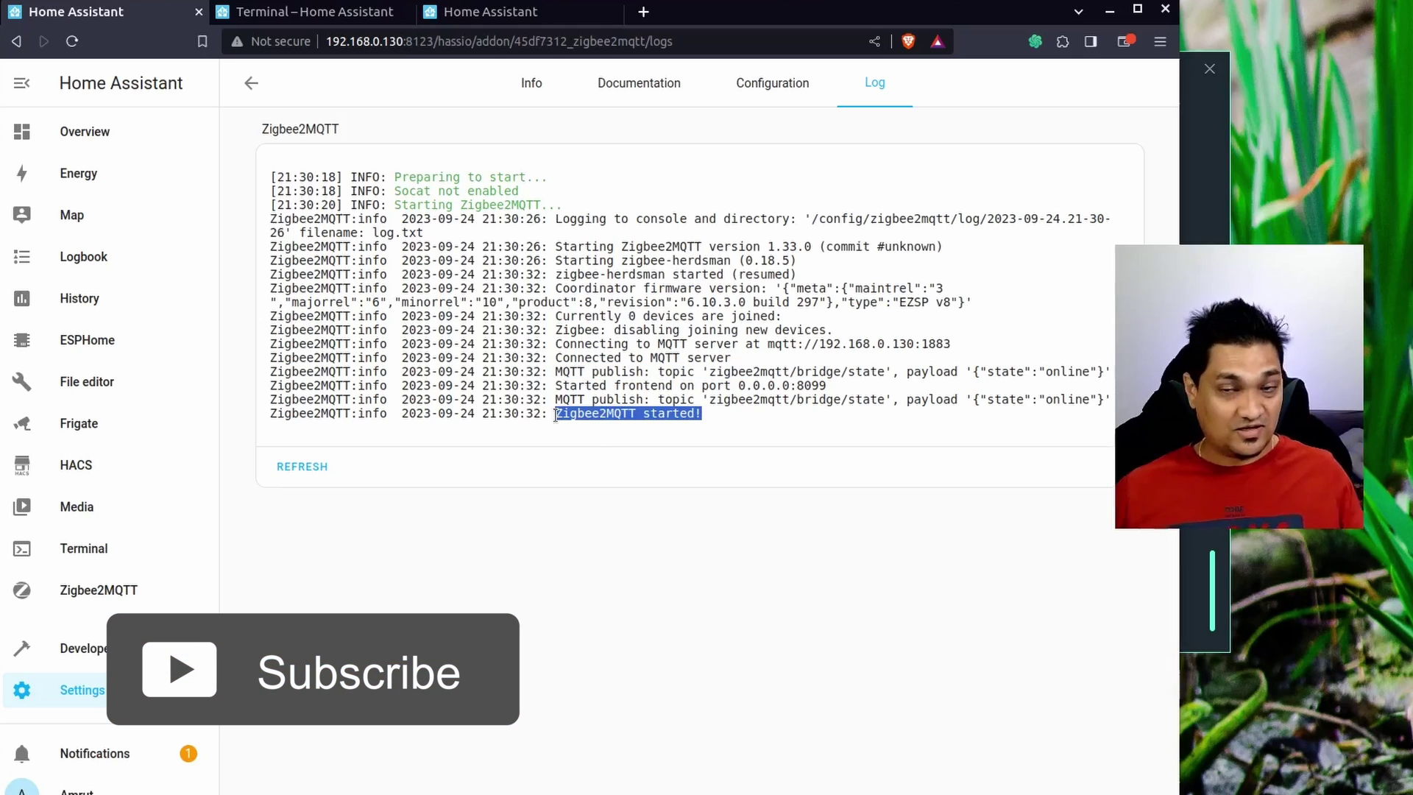
{"action": "left_click", "coordinate": [713, 413]}
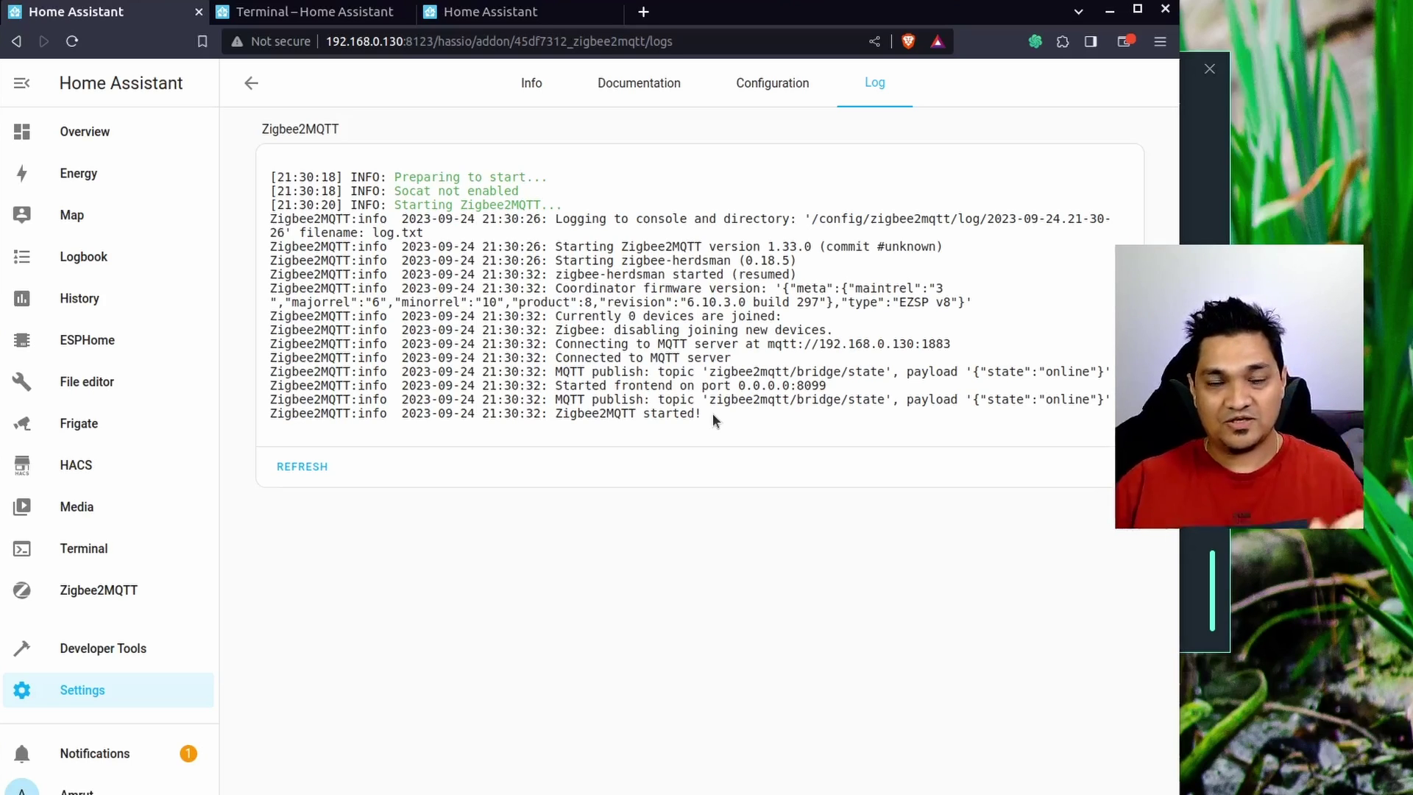
Switch to the server terminal, open docker-compose.yaml in vim and examine its image and devices entries.
{"action": "key", "text": "alt+Tab"}
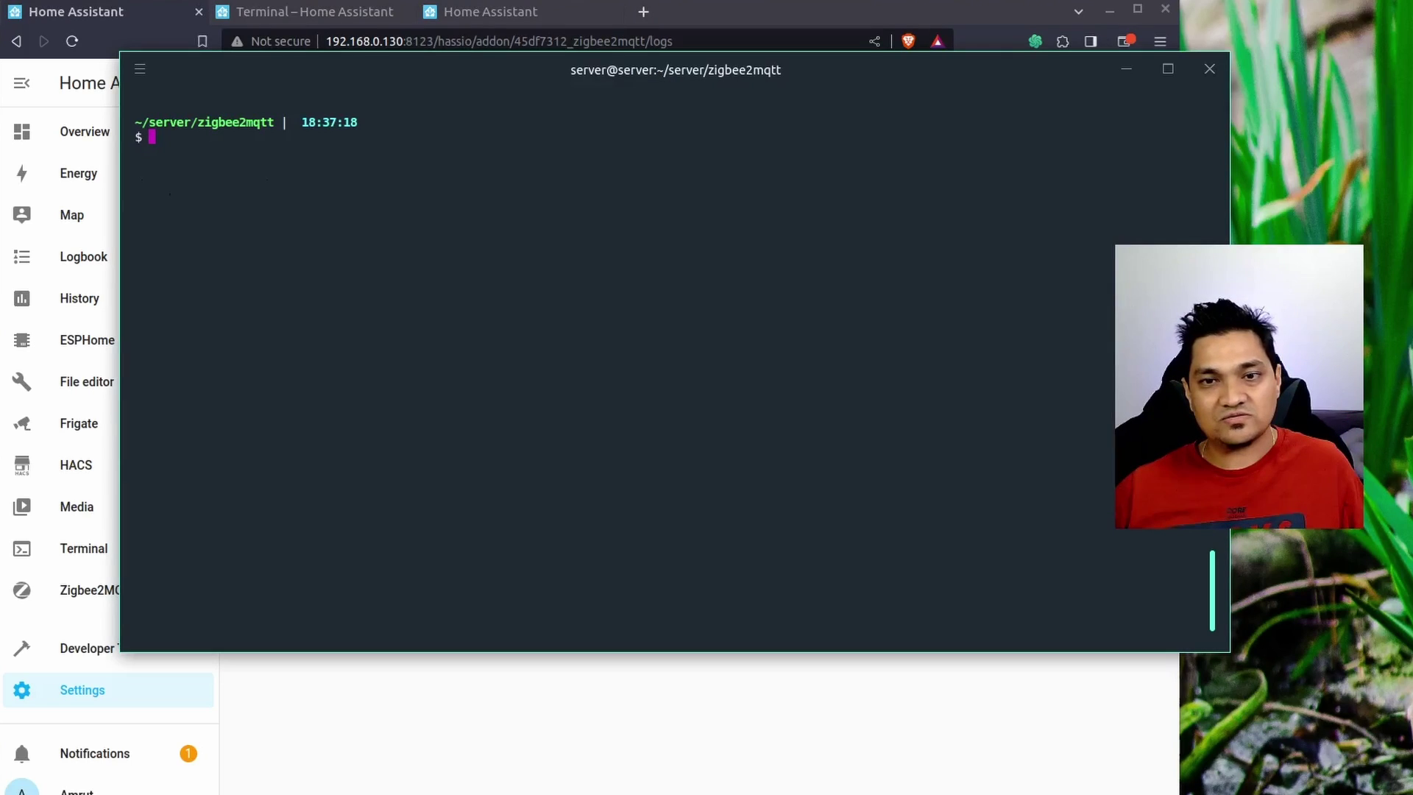
{"action": "left_click_drag", "start_coordinate": [542, 75], "coordinate": [615, 85]}
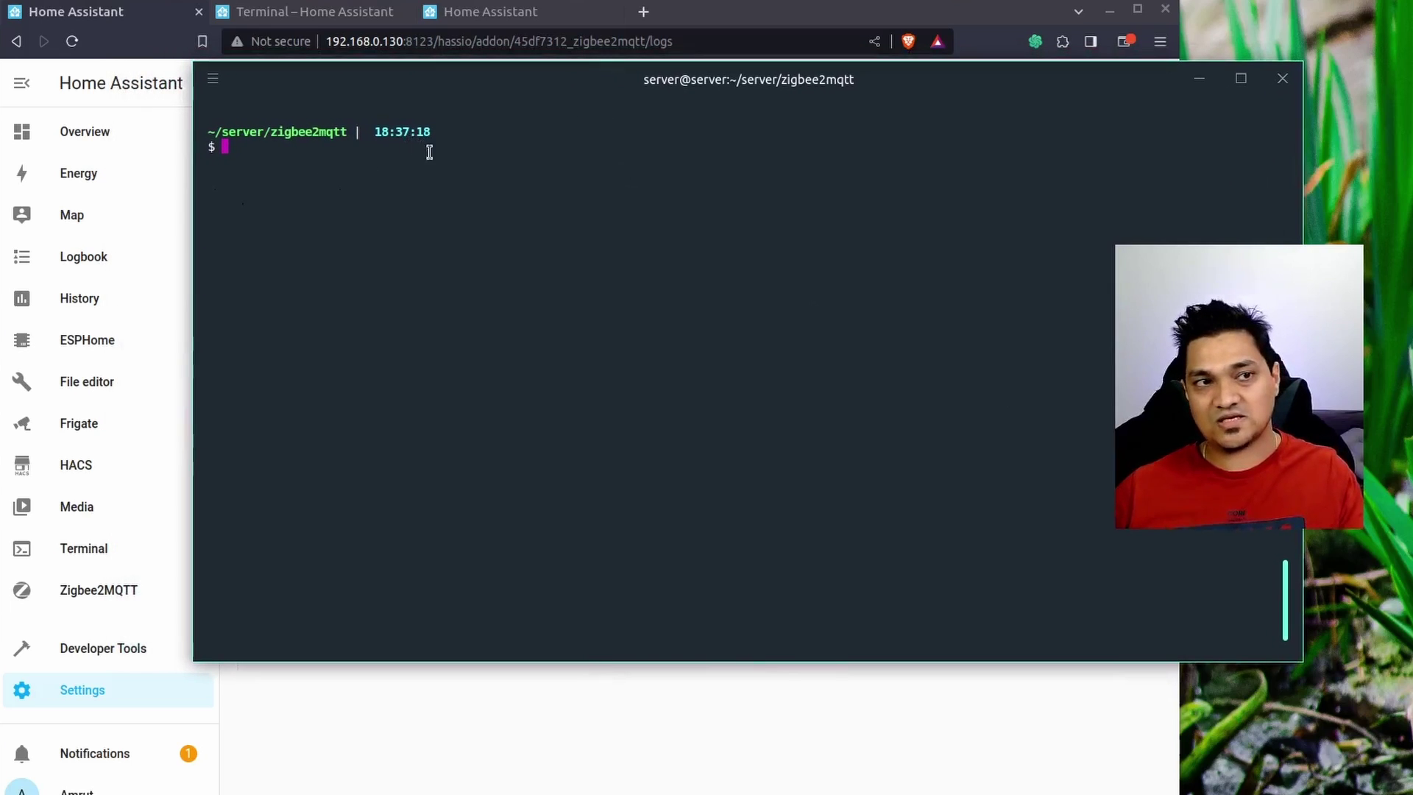
{"action": "type", "text": "vim docker-compose.yaml"}
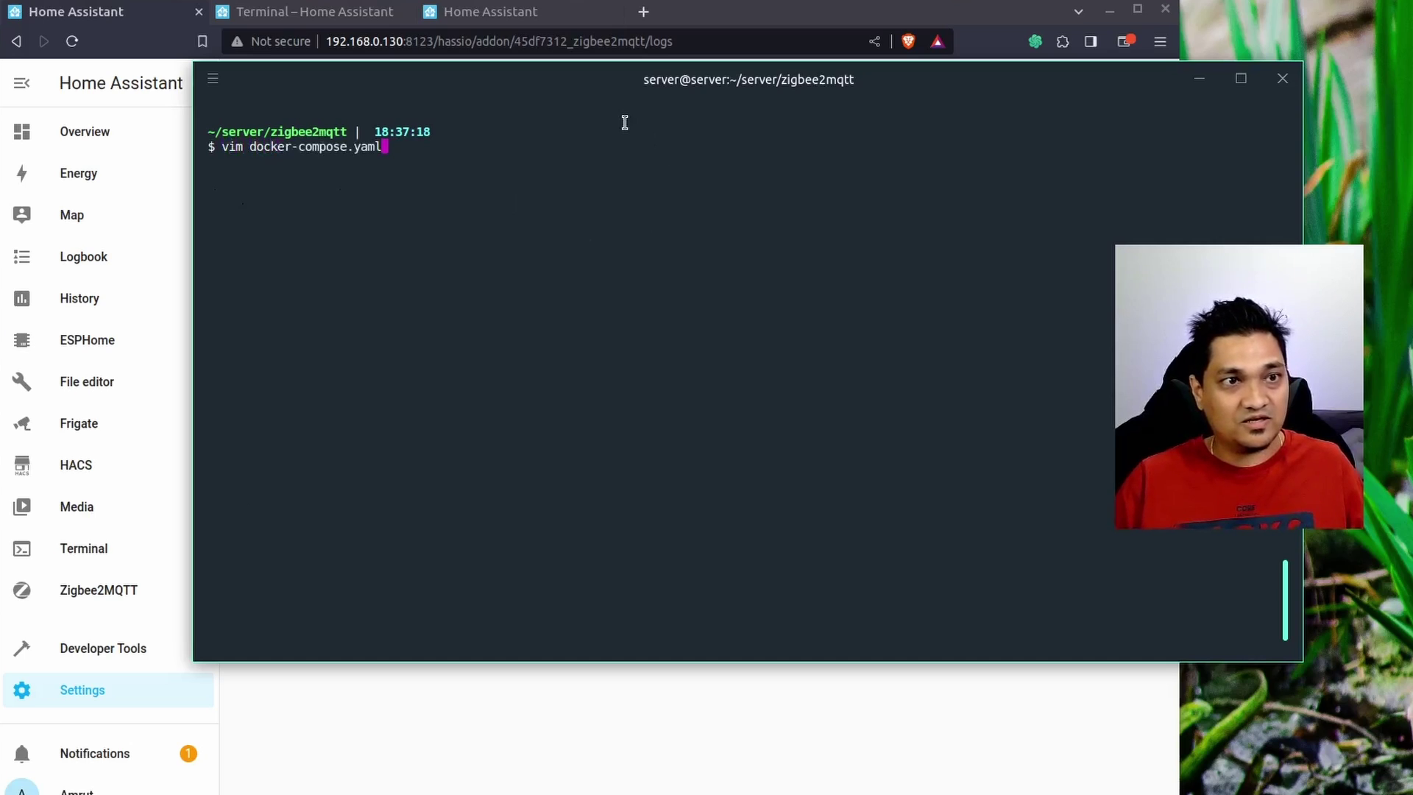
{"action": "key", "text": "Return"}
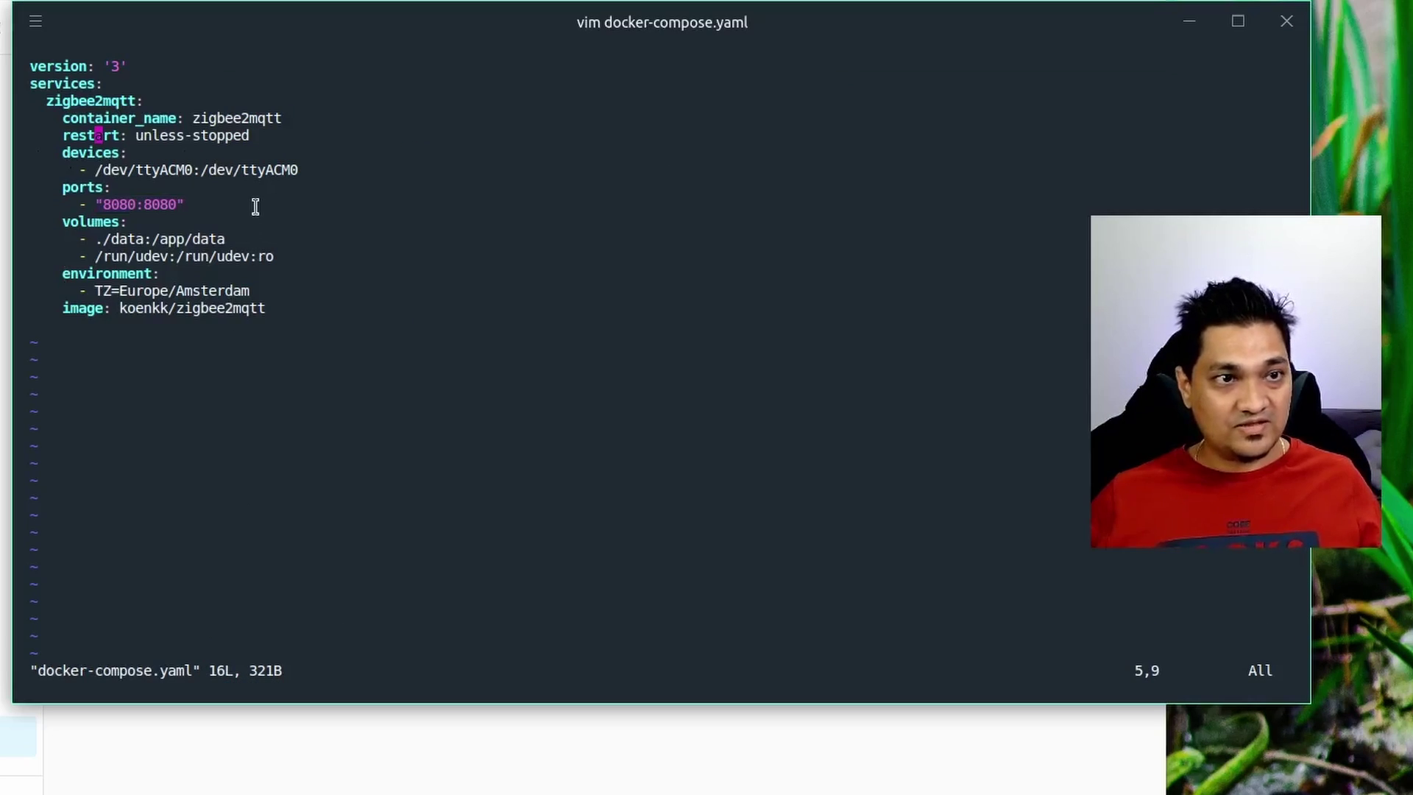
{"action": "left_click_drag", "start_coordinate": [273, 309], "coordinate": [66, 304]}
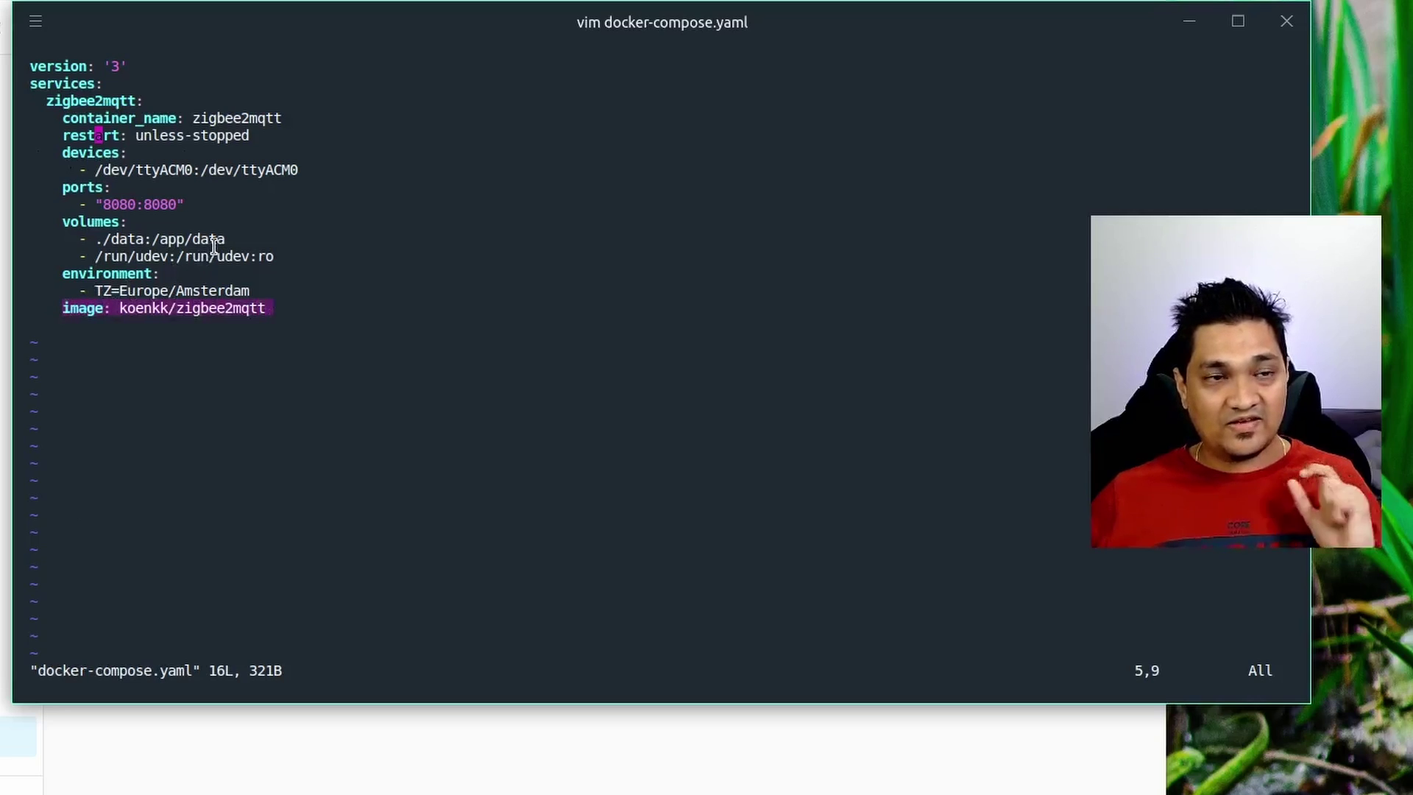
{"action": "left_click", "coordinate": [101, 173]}
{"action": "left_click_drag", "start_coordinate": [102, 173], "coordinate": [188, 173]}
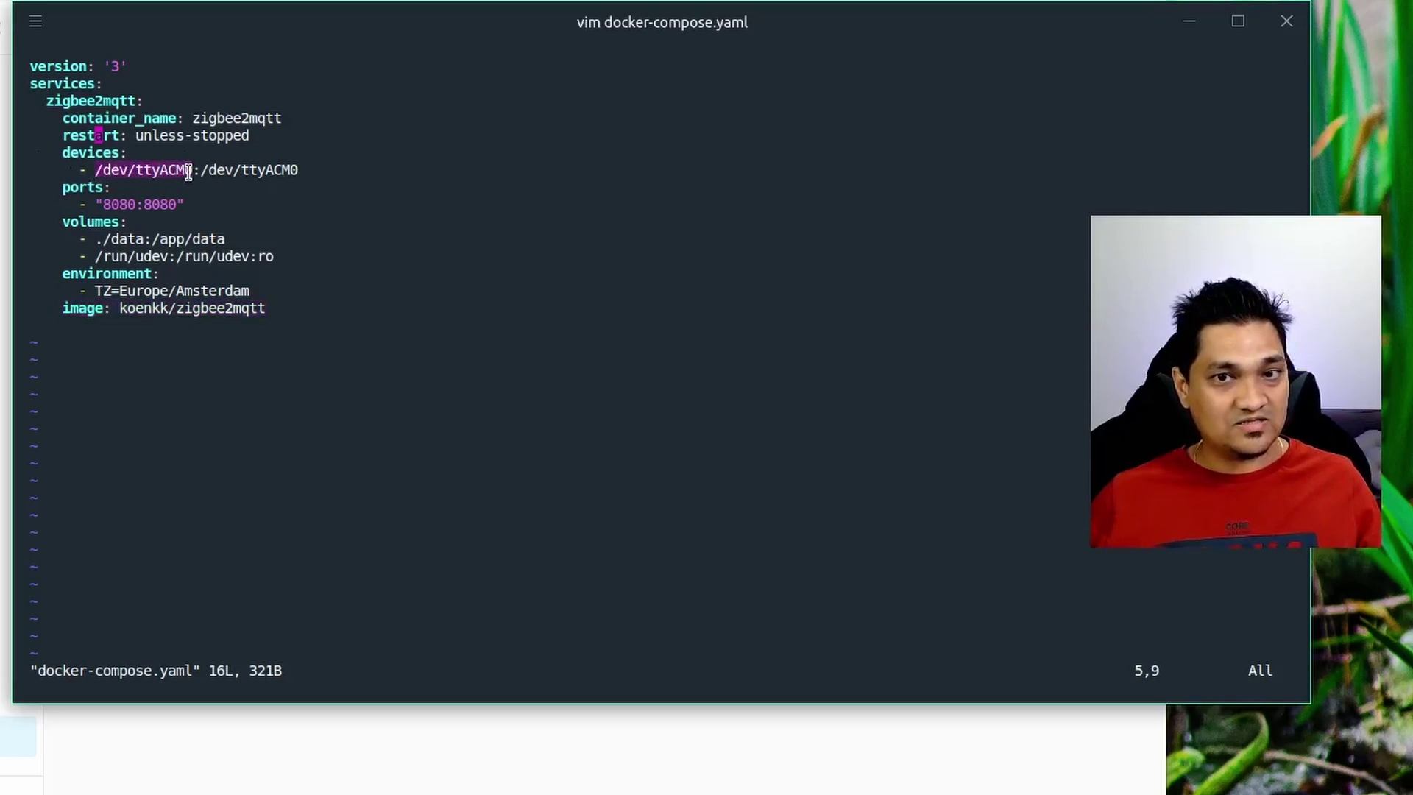
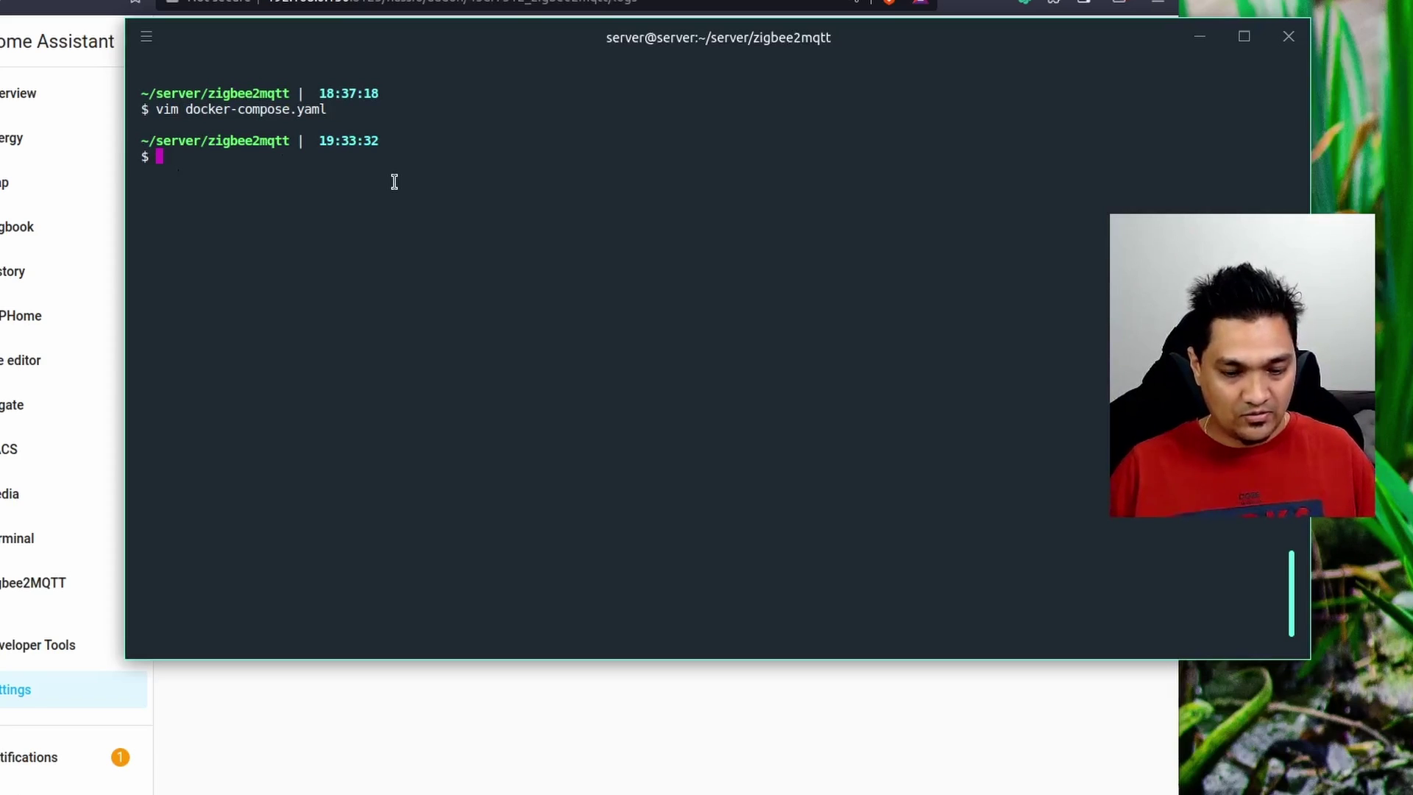
Run ./find-usb.sh in the zigbee2mqtt folder and examine the device path listed for the Sonoff Zigbee dongle.
{"action": "type", "text": "./fin"}
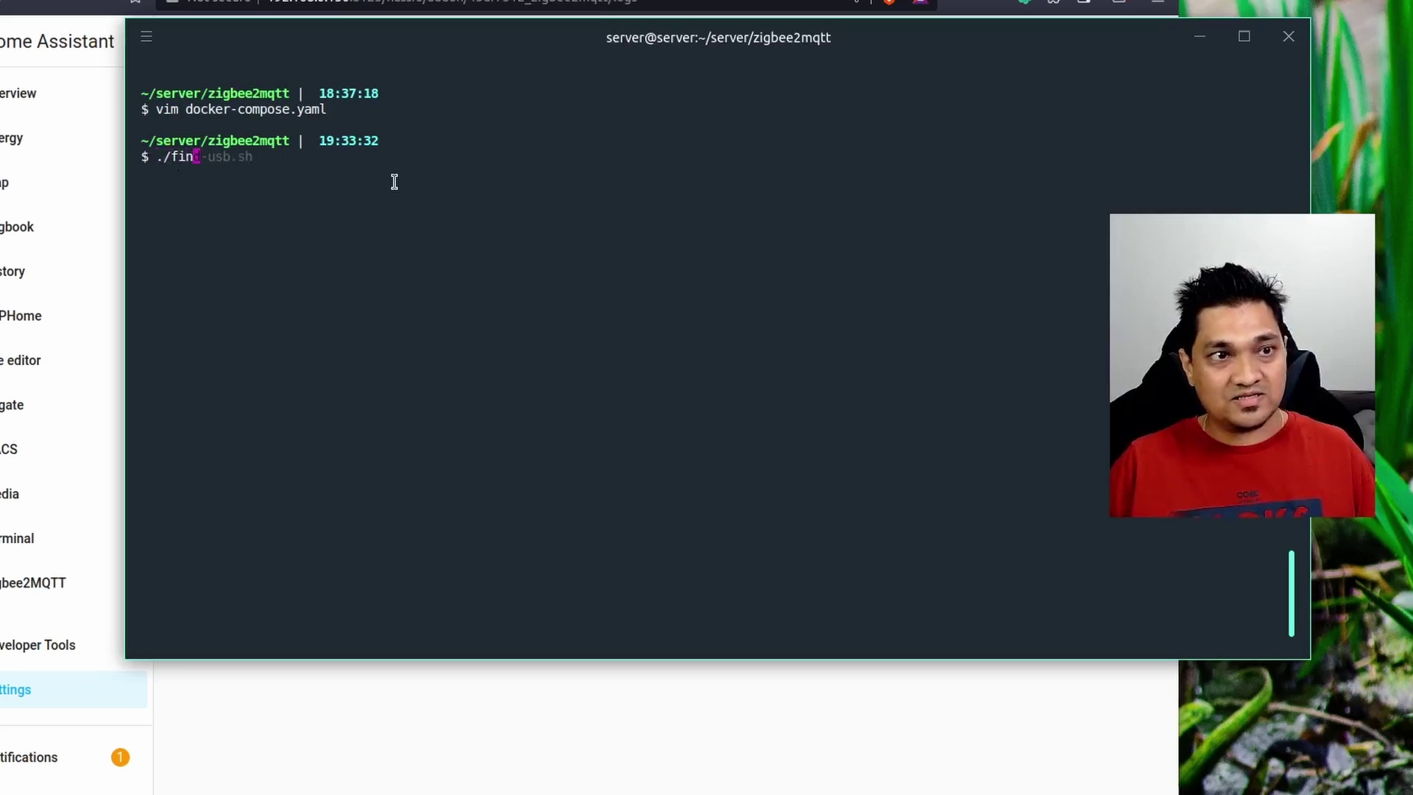
{"action": "key", "text": "Right"}
{"action": "key", "text": "Return"}
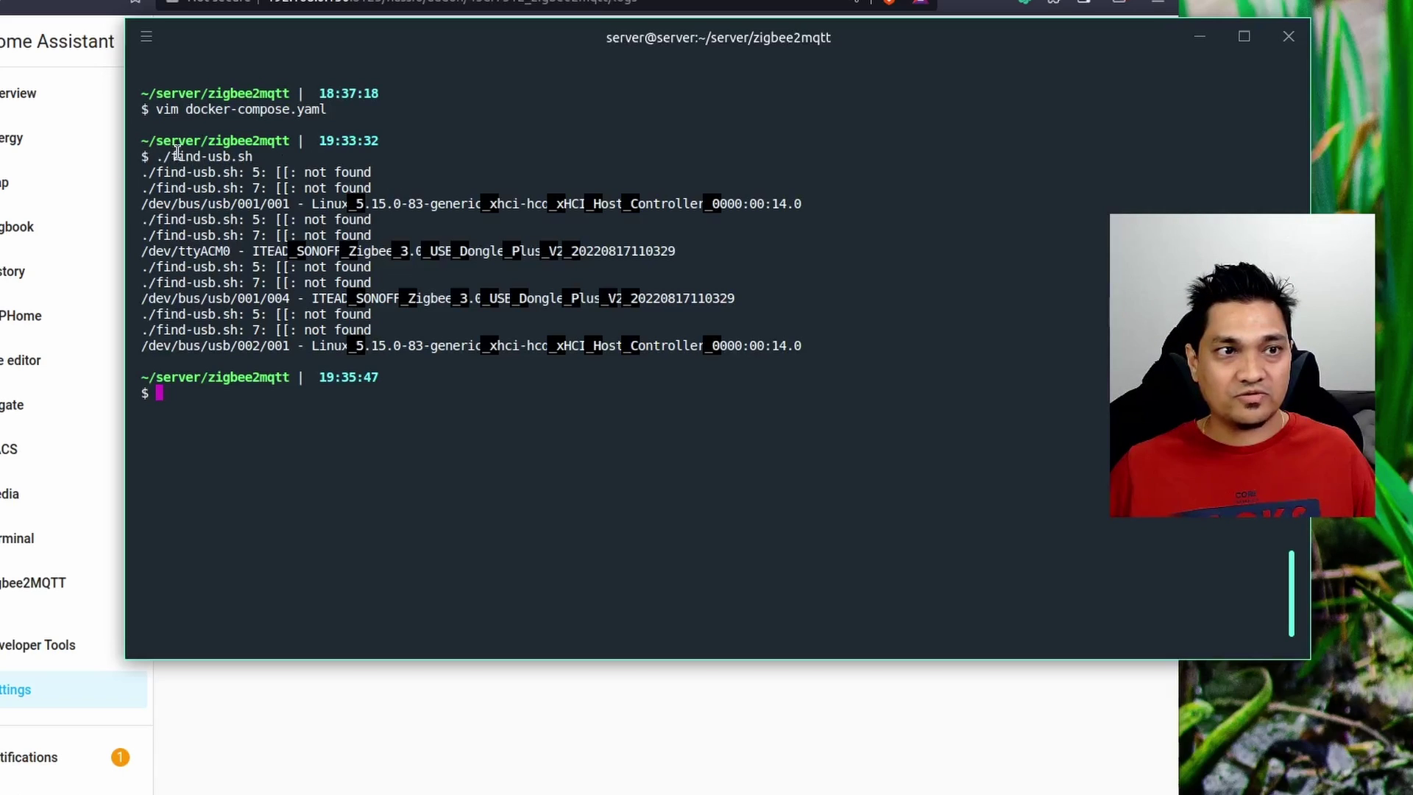
{"action": "left_click_drag", "start_coordinate": [280, 156], "coordinate": [155, 156]}
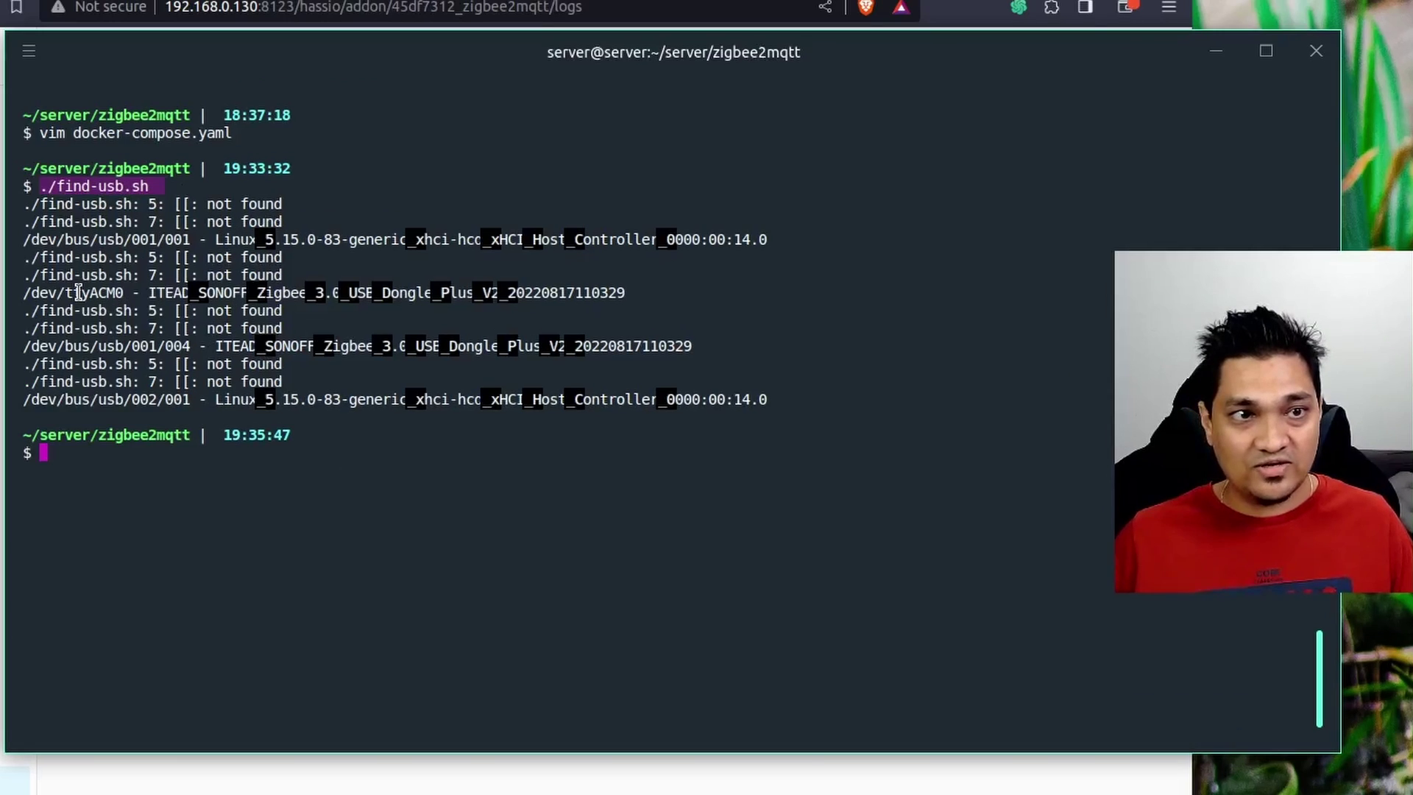
{"action": "left_click_drag", "start_coordinate": [149, 293], "coordinate": [647, 291]}
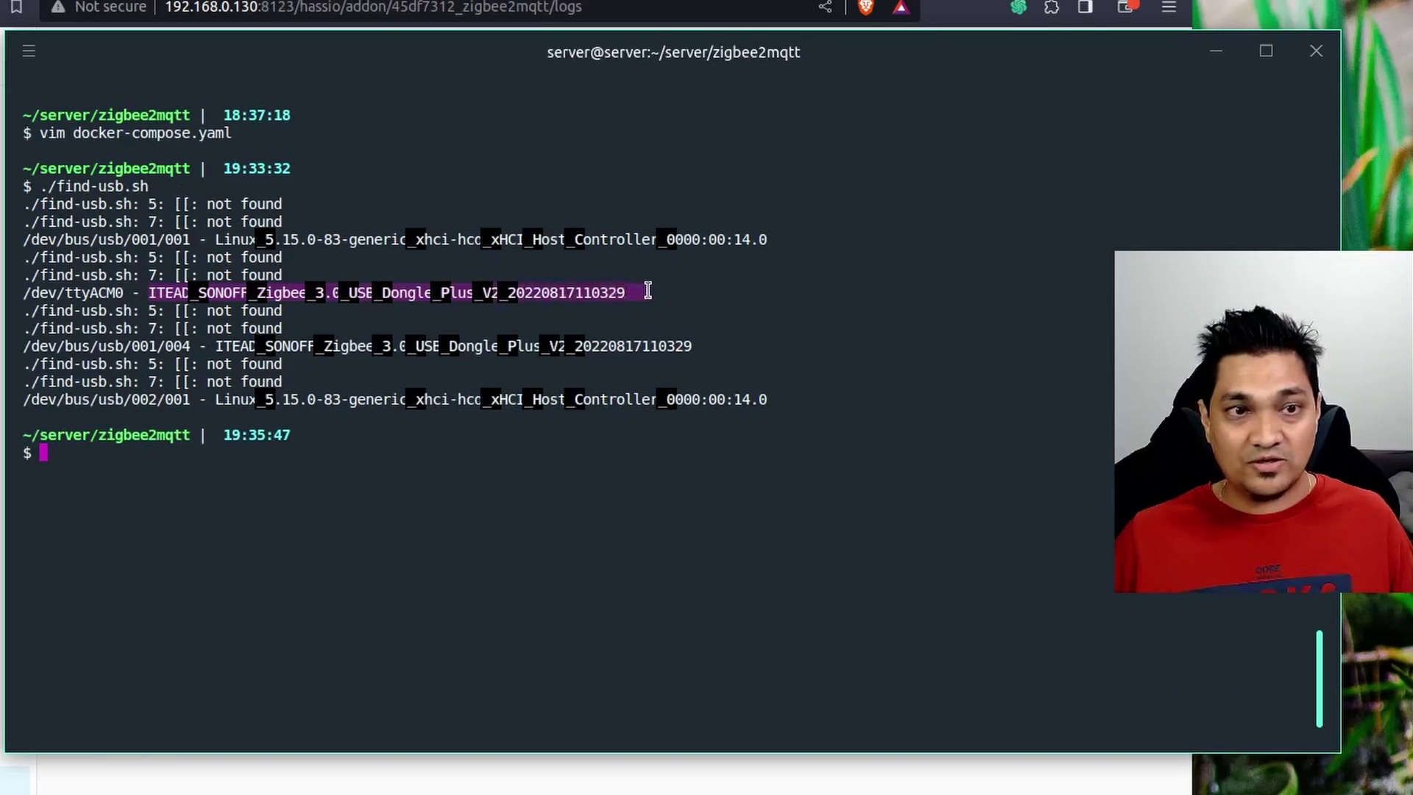
{"action": "left_click", "coordinate": [108, 294]}
{"action": "left_click_drag", "start_coordinate": [108, 294], "coordinate": [26, 293]}
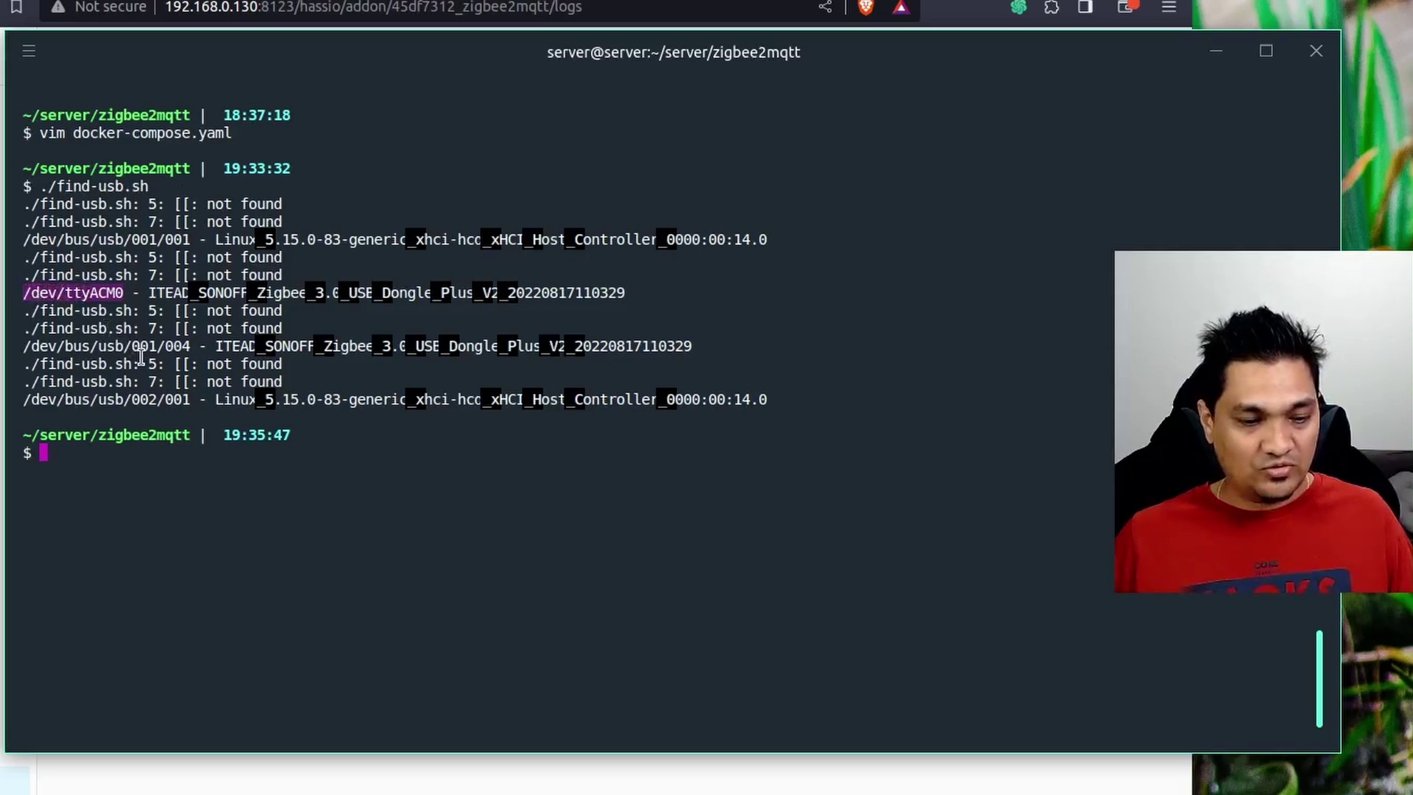
{"action": "left_click", "coordinate": [128, 421]}
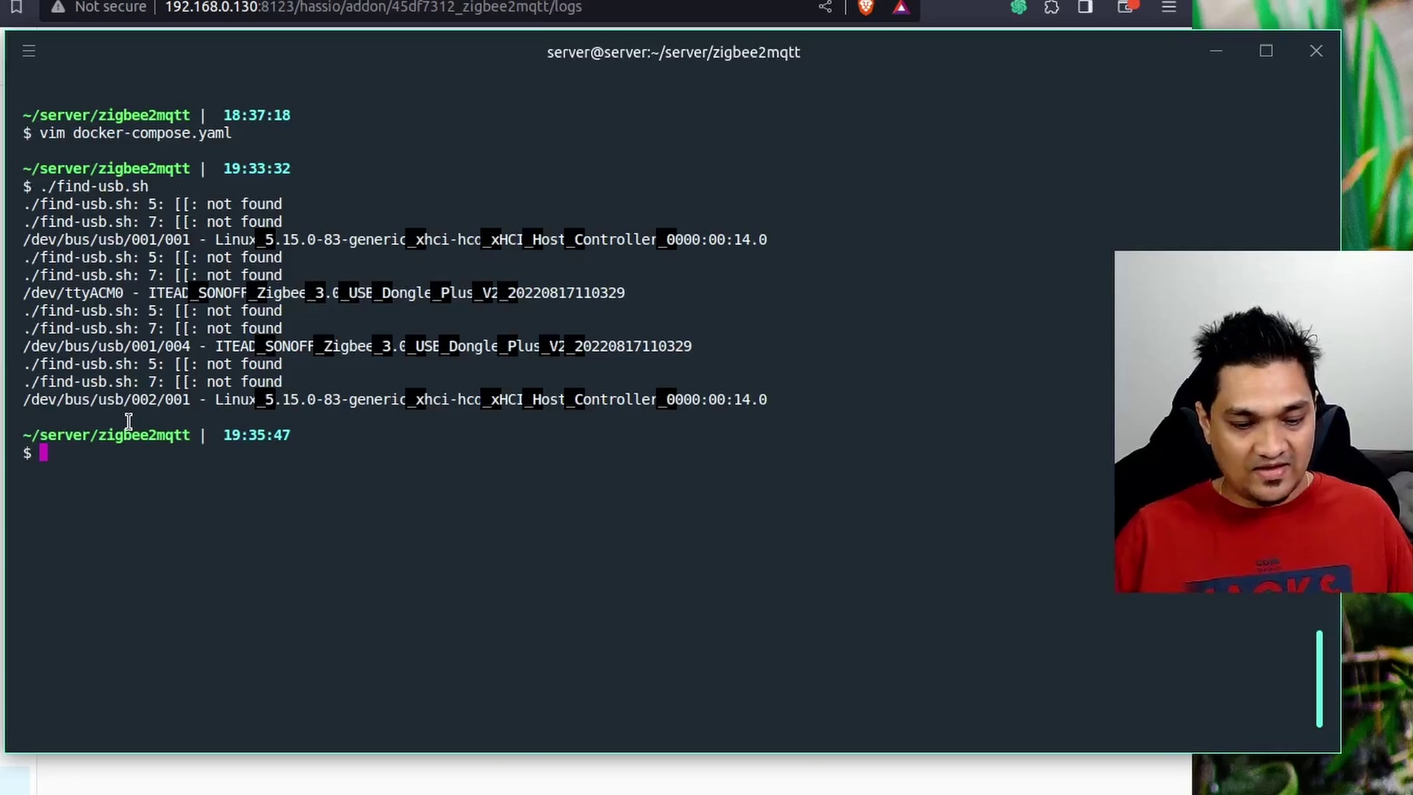
Reopen docker-compose.yaml in vim, examine the host and container sides of the devices mapping, and quit the editor.
{"action": "type", "text": "vim do"}
{"action": "key", "text": "Right"}
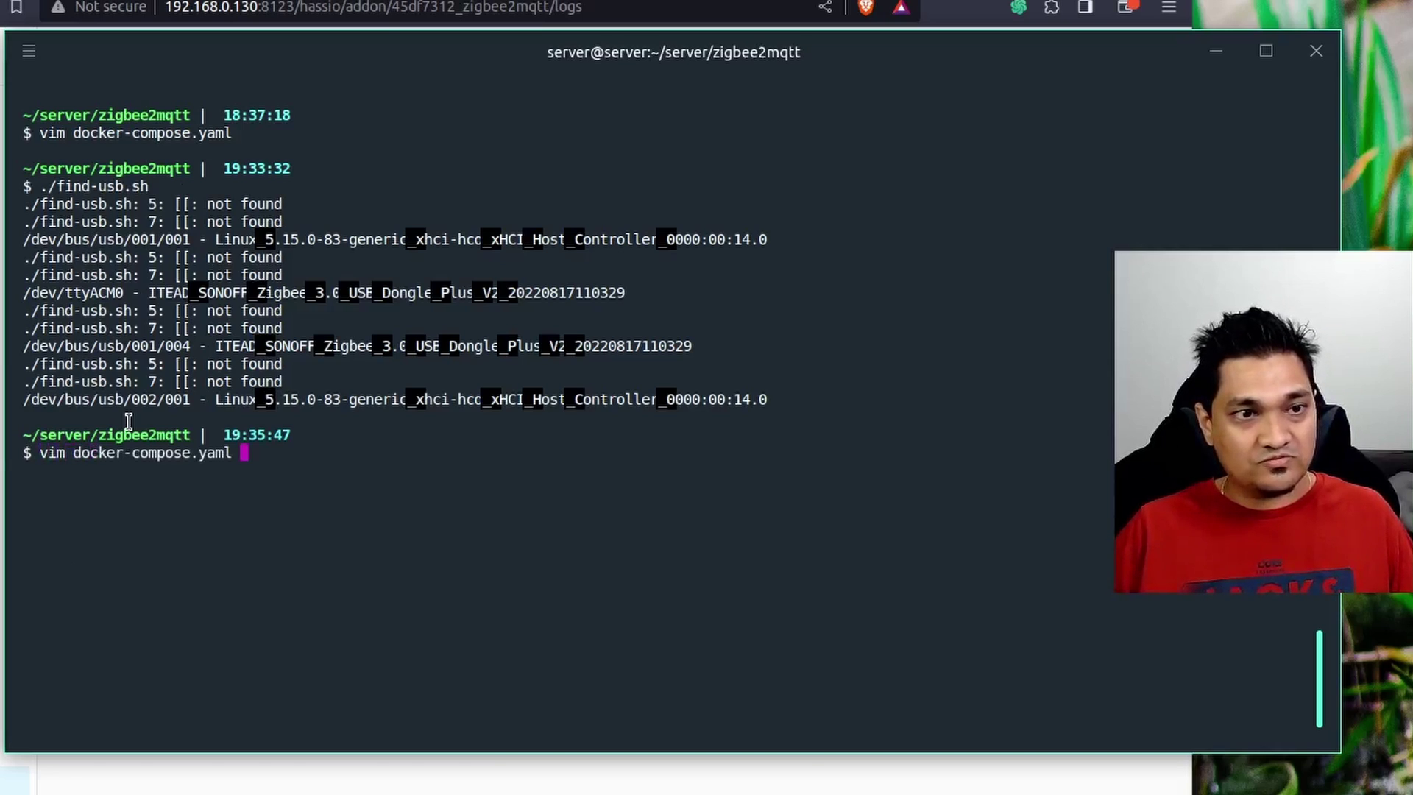
{"action": "key", "text": "Return"}
{"action": "key", "text": "j"}
{"action": "key", "text": "j"}
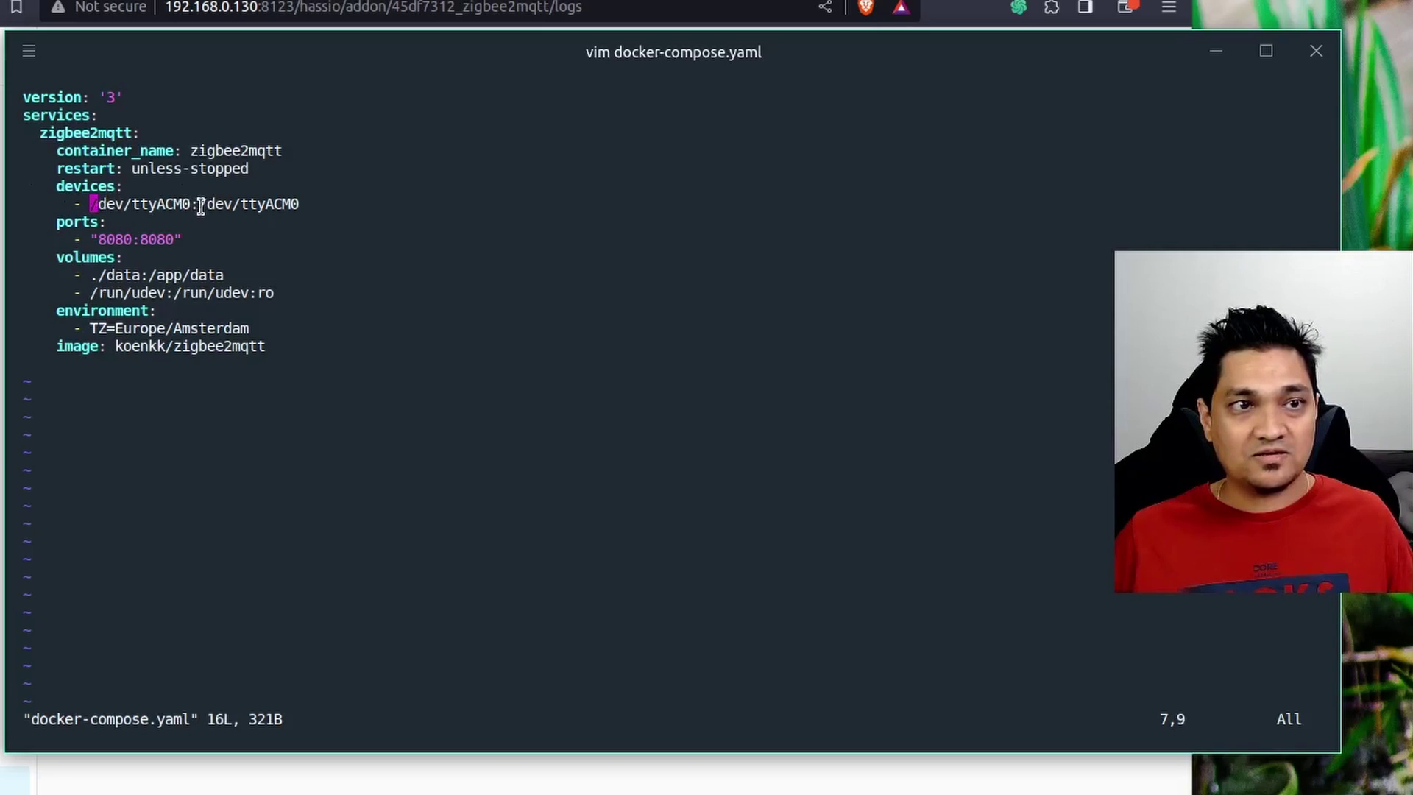
{"action": "left_click_drag", "start_coordinate": [199, 204], "coordinate": [337, 201]}
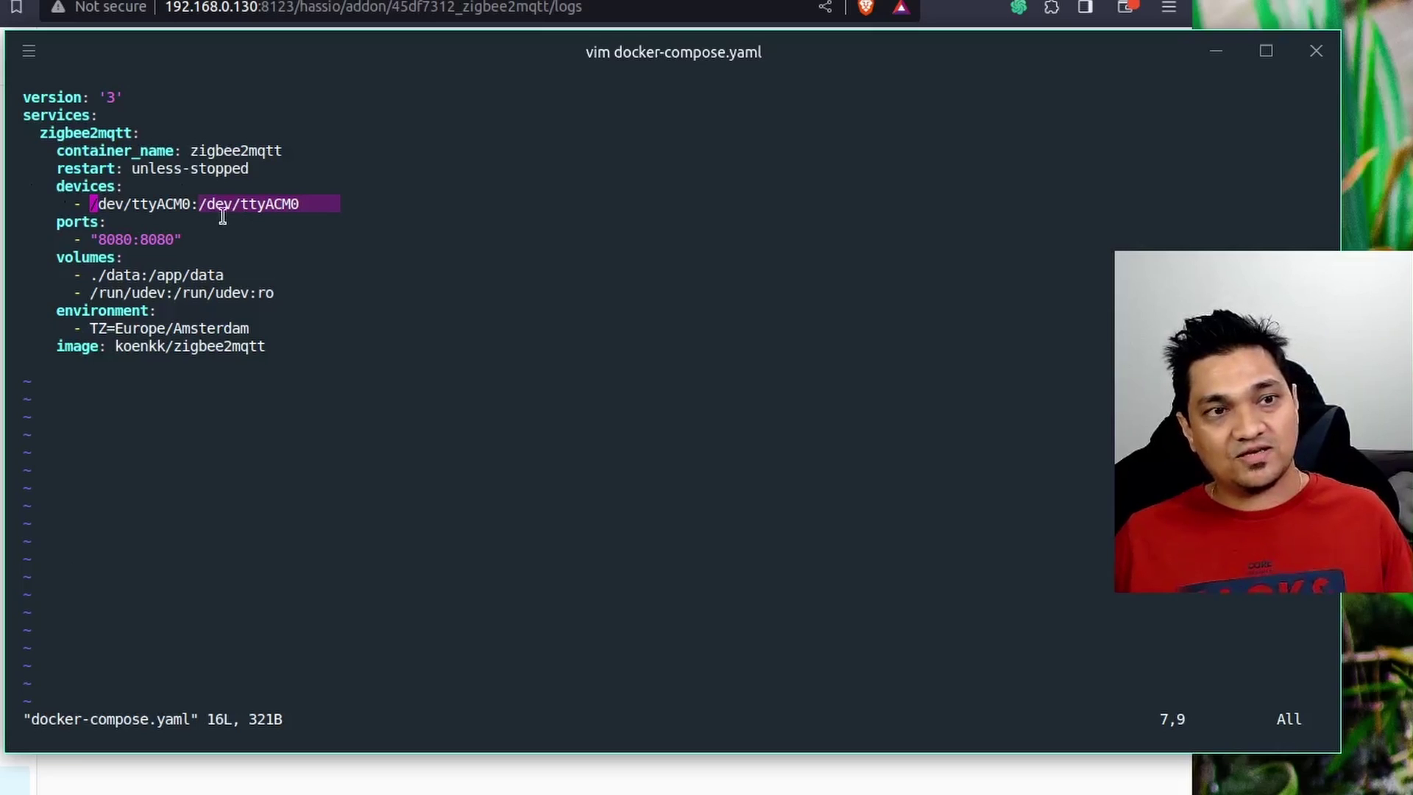
{"action": "left_click_drag", "start_coordinate": [190, 203], "coordinate": [90, 205]}
{"action": "left_click_drag", "start_coordinate": [197, 204], "coordinate": [301, 204]}
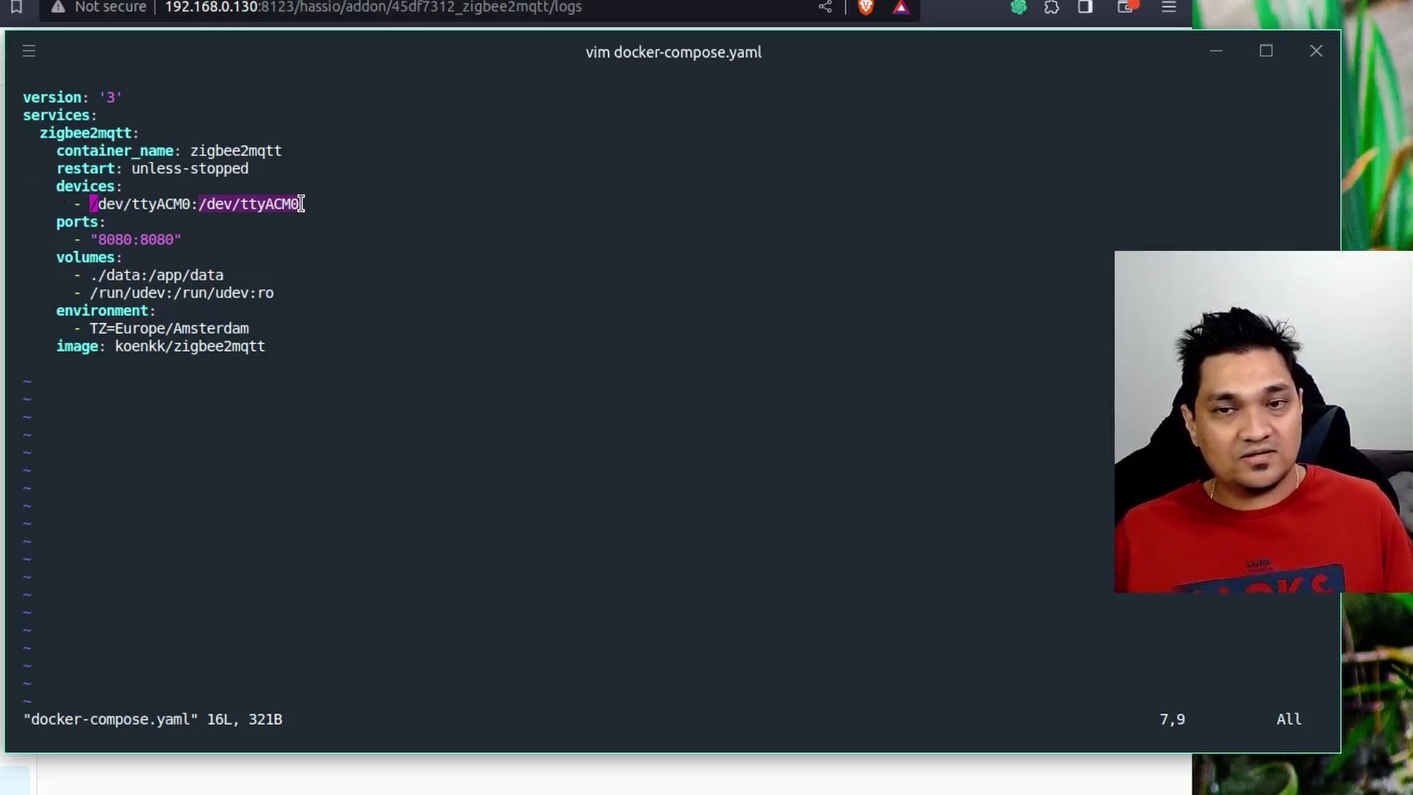
{"action": "key", "text": "Escape"}
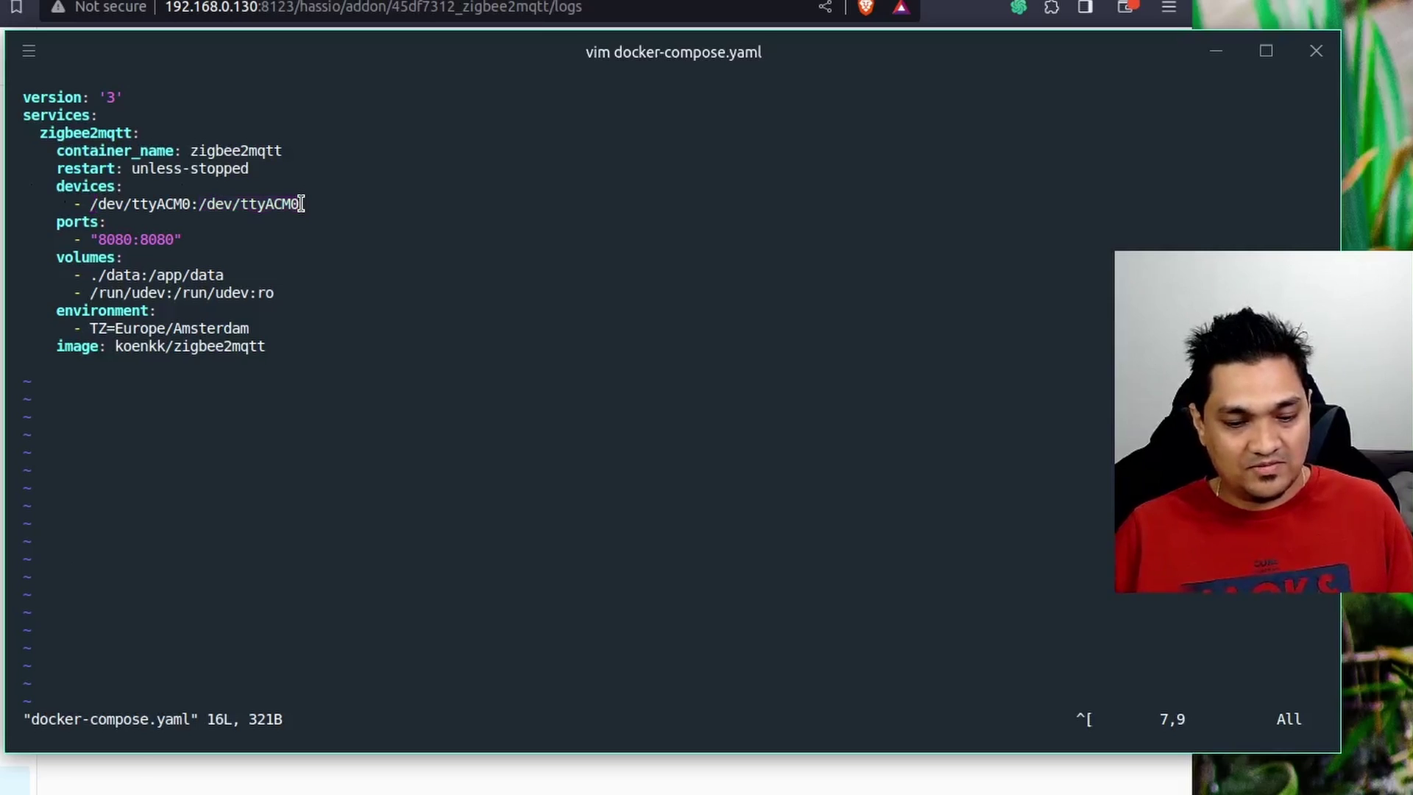
{"action": "type", "text": ":q"}
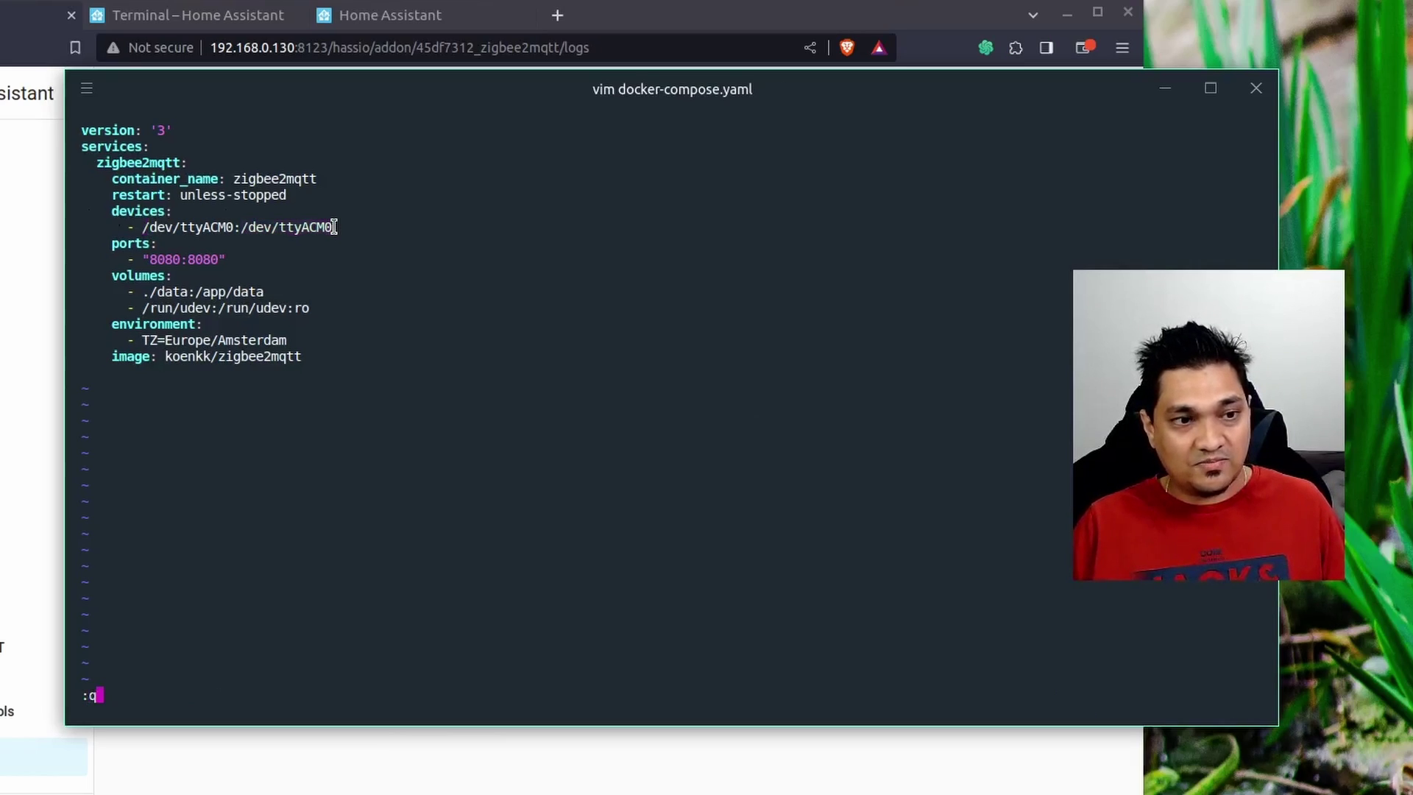
{"action": "key", "text": "Return"}
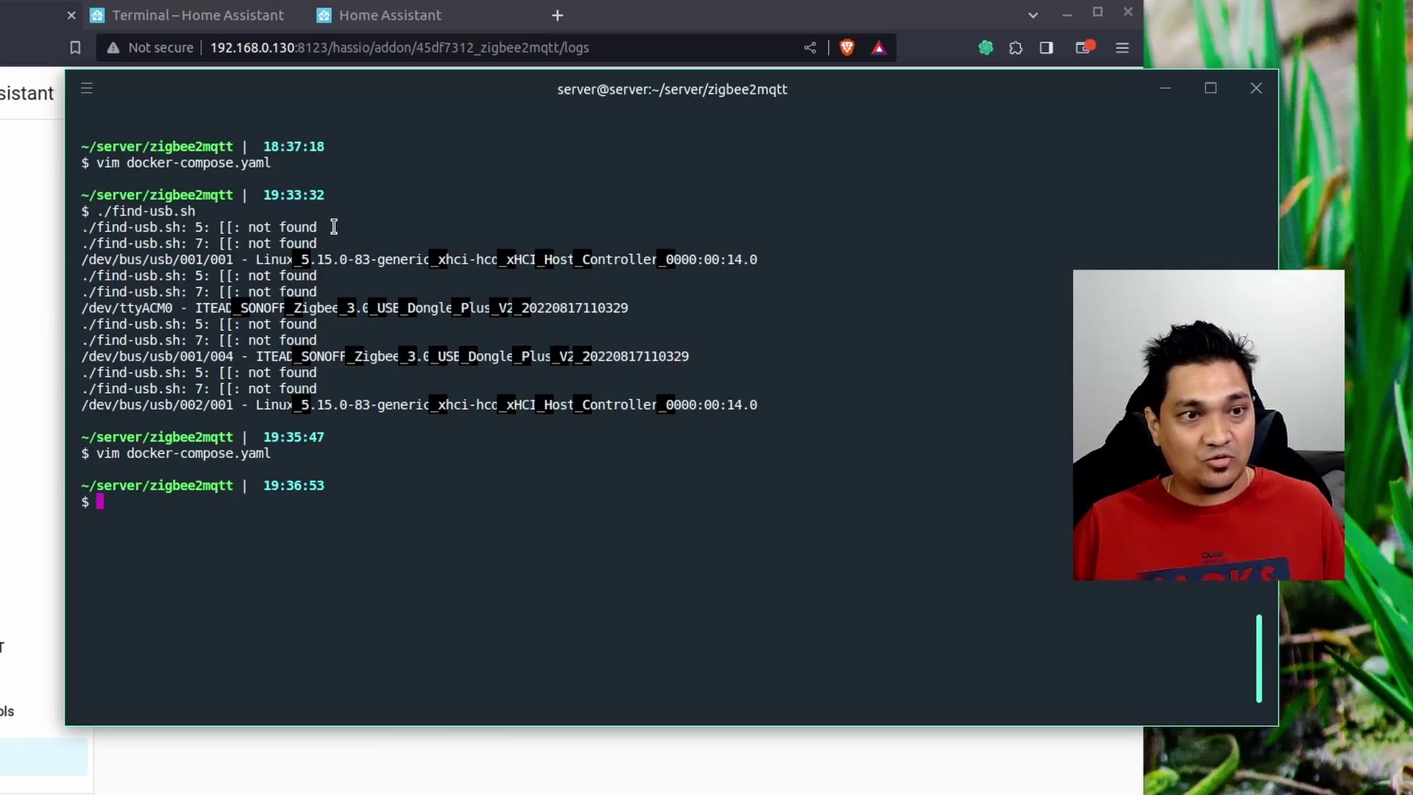
Open docker-compose.yaml once more, examine the ./data:/app/data volume mapping, and quit vim.
{"action": "key", "text": "Up"}
{"action": "key", "text": "Return"}
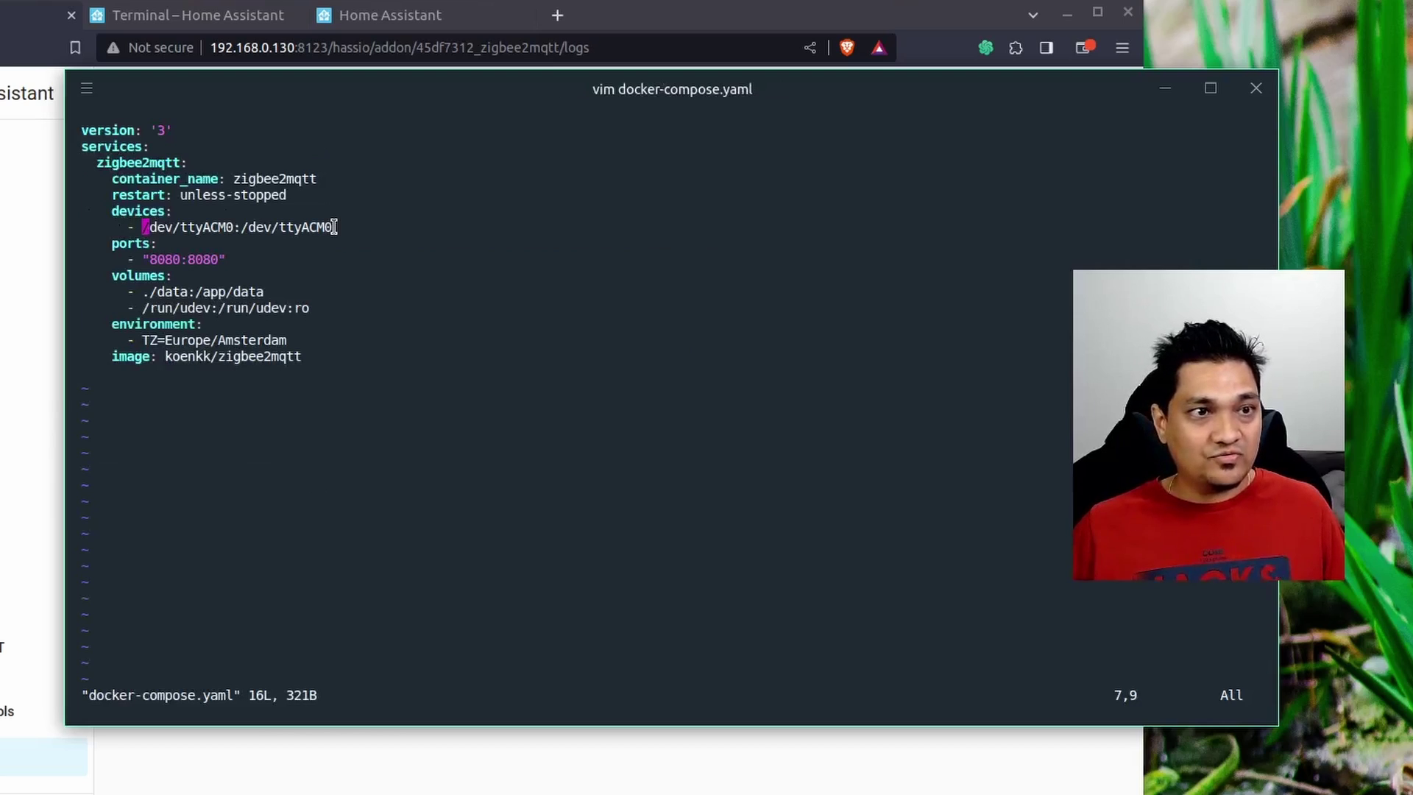
{"action": "left_click_drag", "start_coordinate": [270, 292], "coordinate": [144, 292]}
{"action": "double_click", "coordinate": [163, 291]}
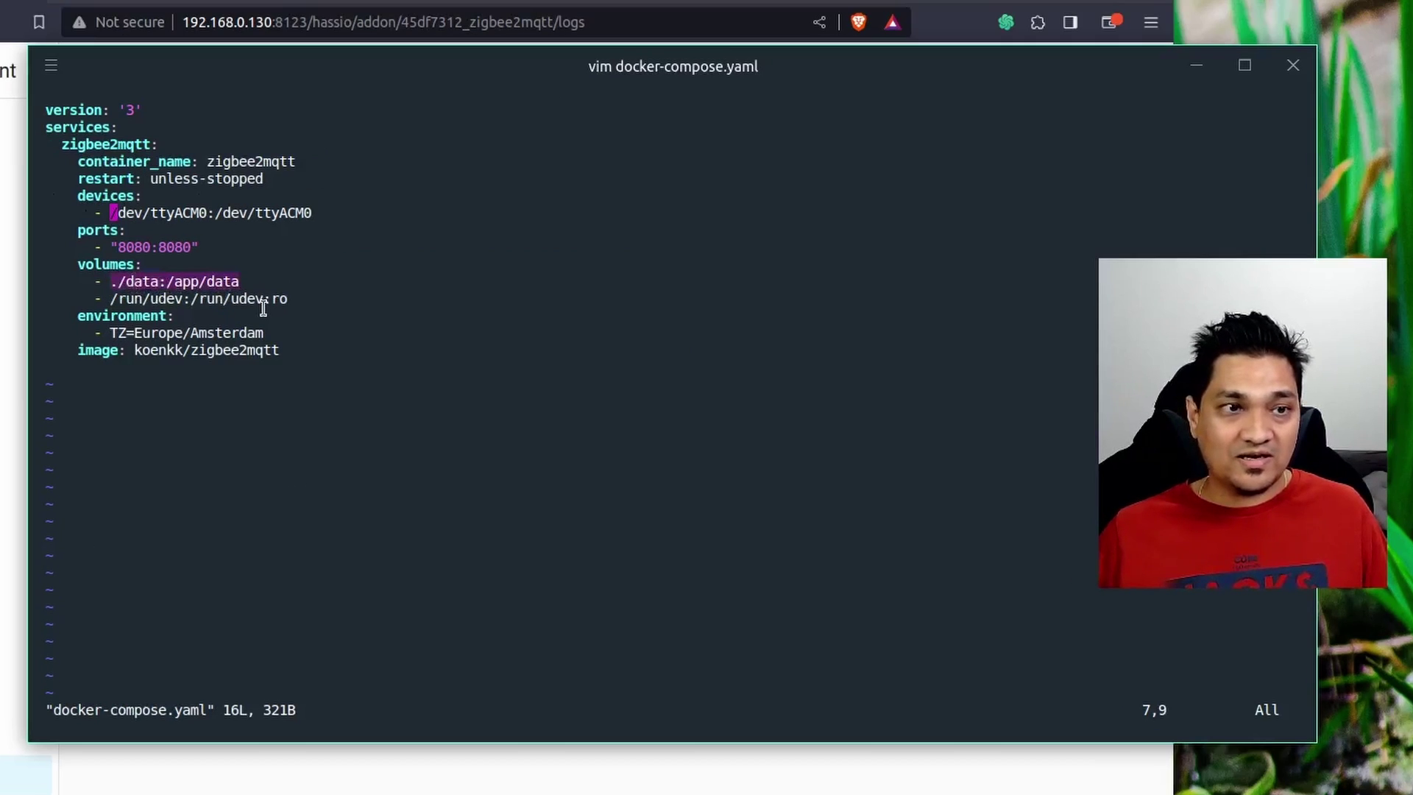
{"action": "left_click", "coordinate": [174, 282]}
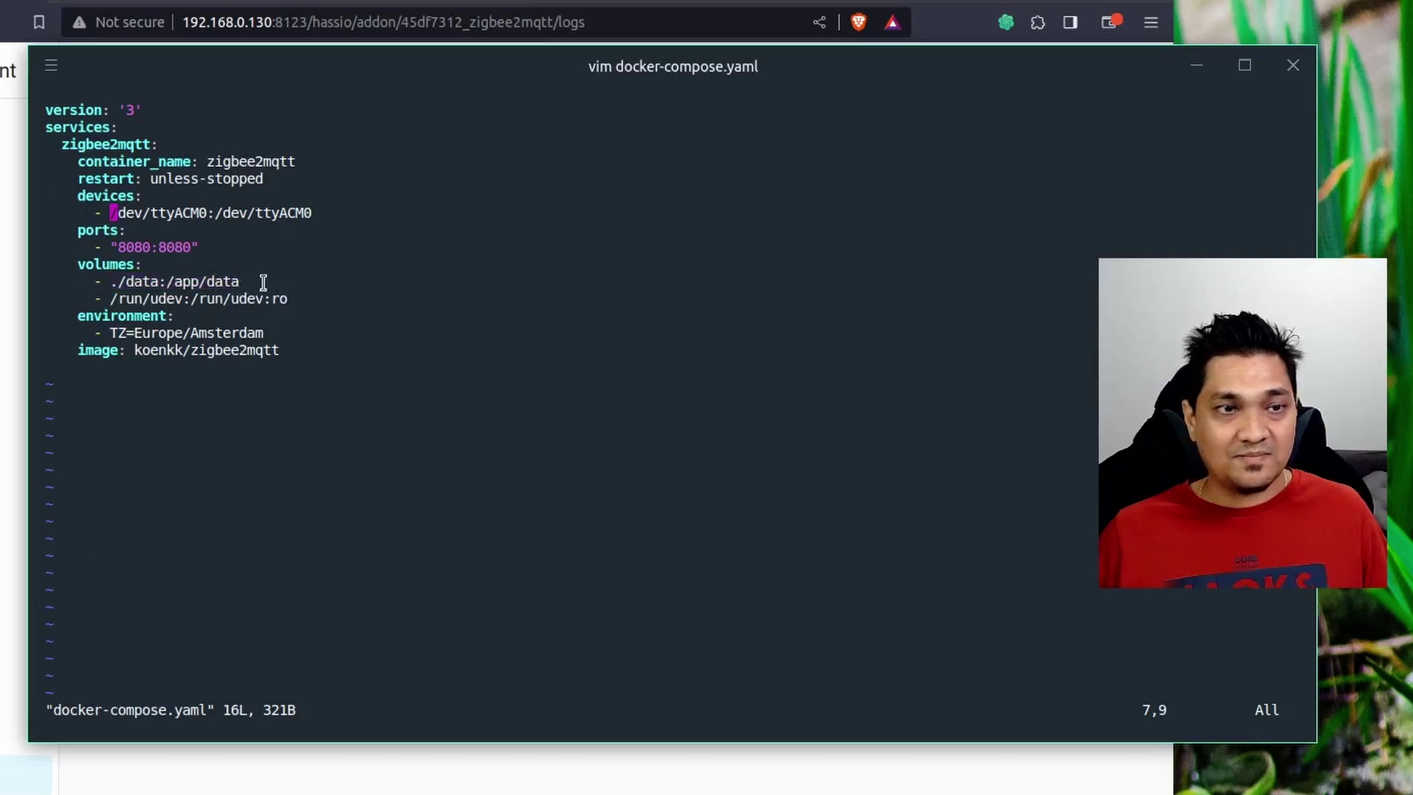
{"action": "type", "text": ":q"}
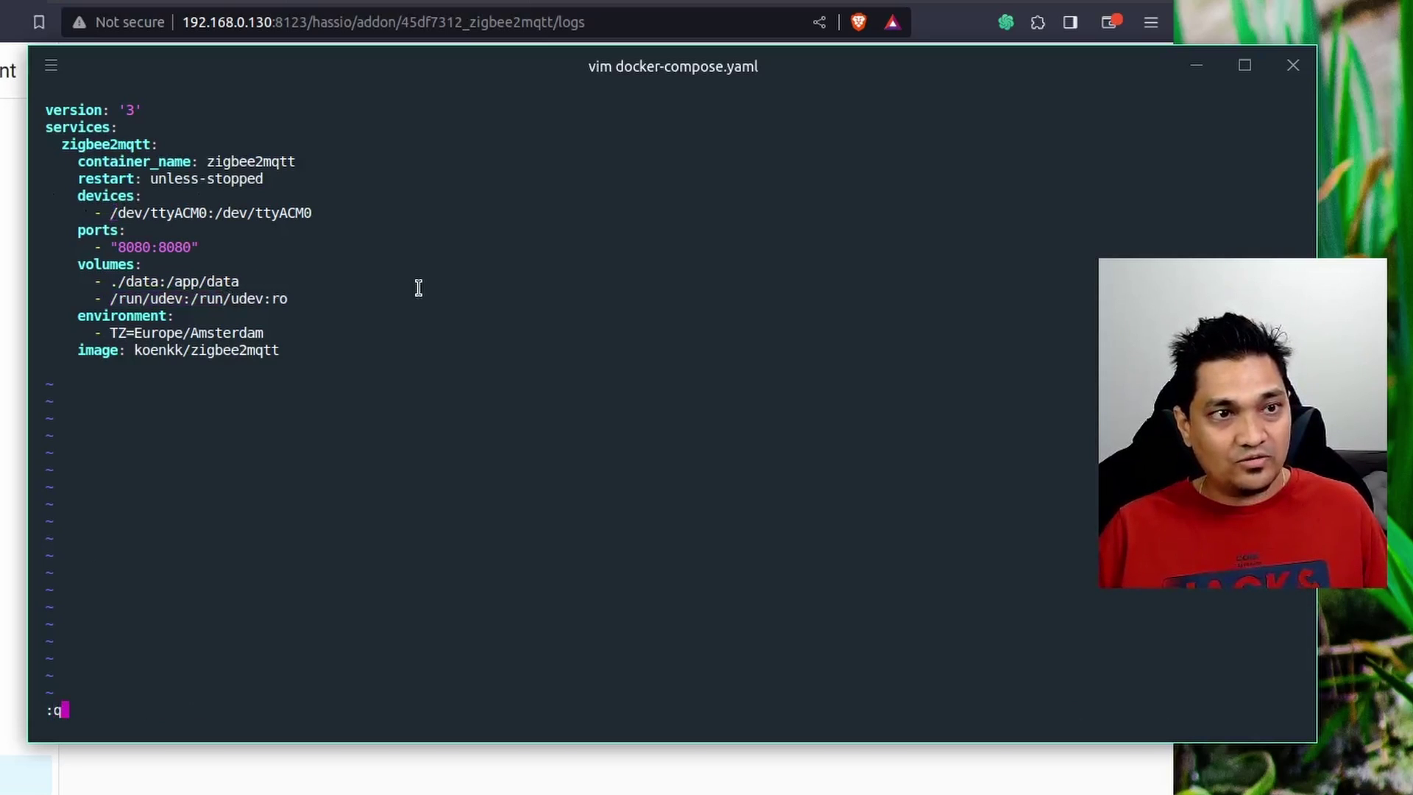
{"action": "key", "text": "Return"}
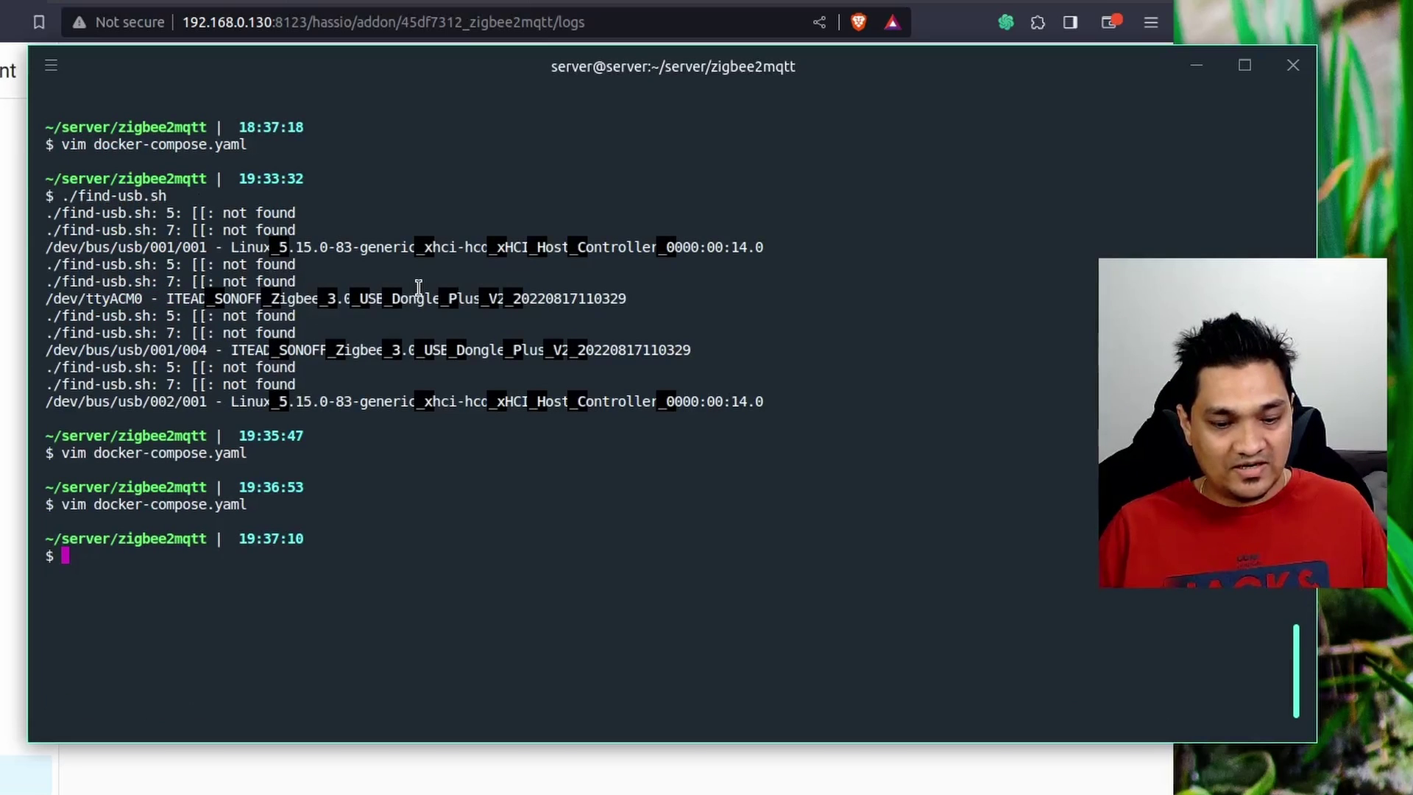
List the zigbee2mqtt folder, change into its data folder and list the files there.
{"action": "type", "text": "ls"}
{"action": "key", "text": "Return"}
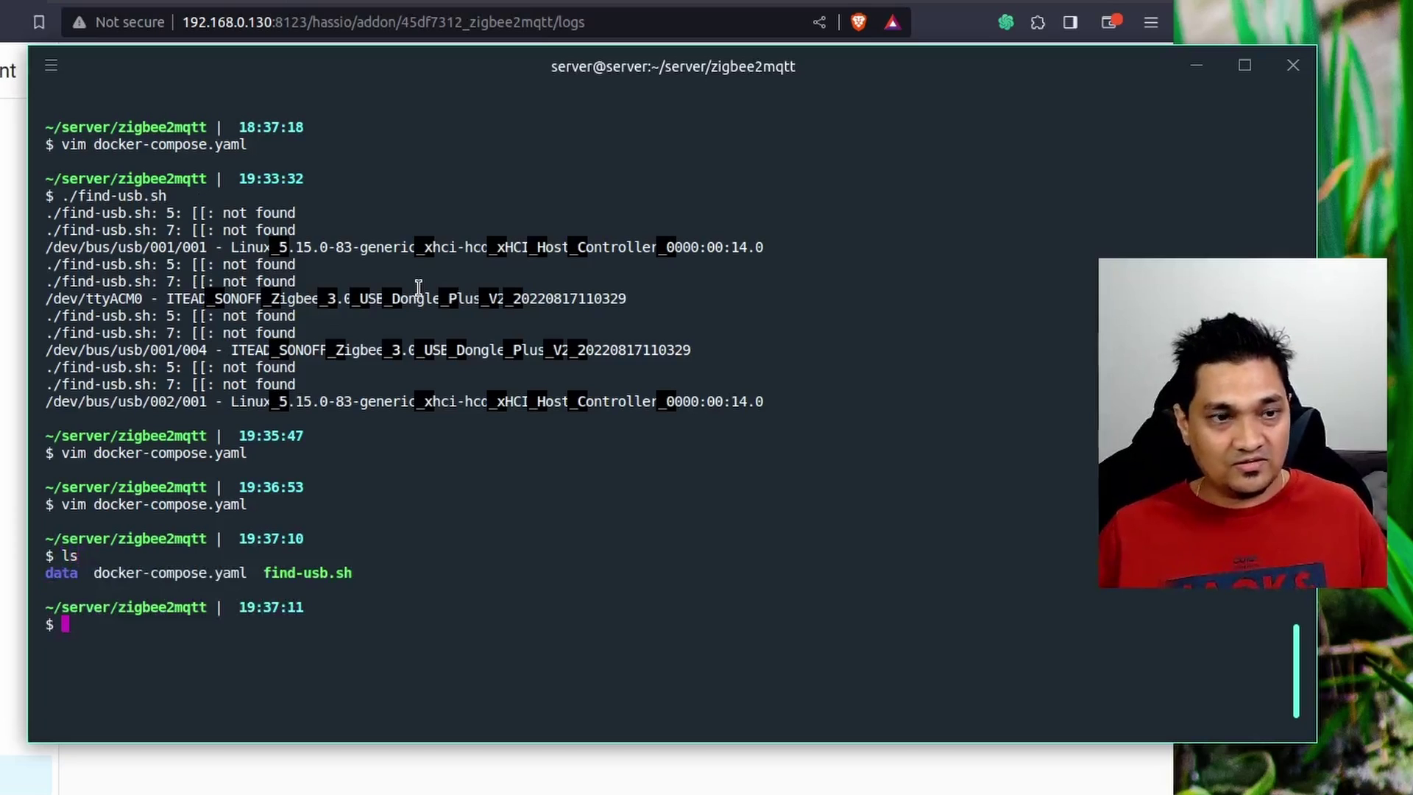
{"action": "type", "text": "cd"}
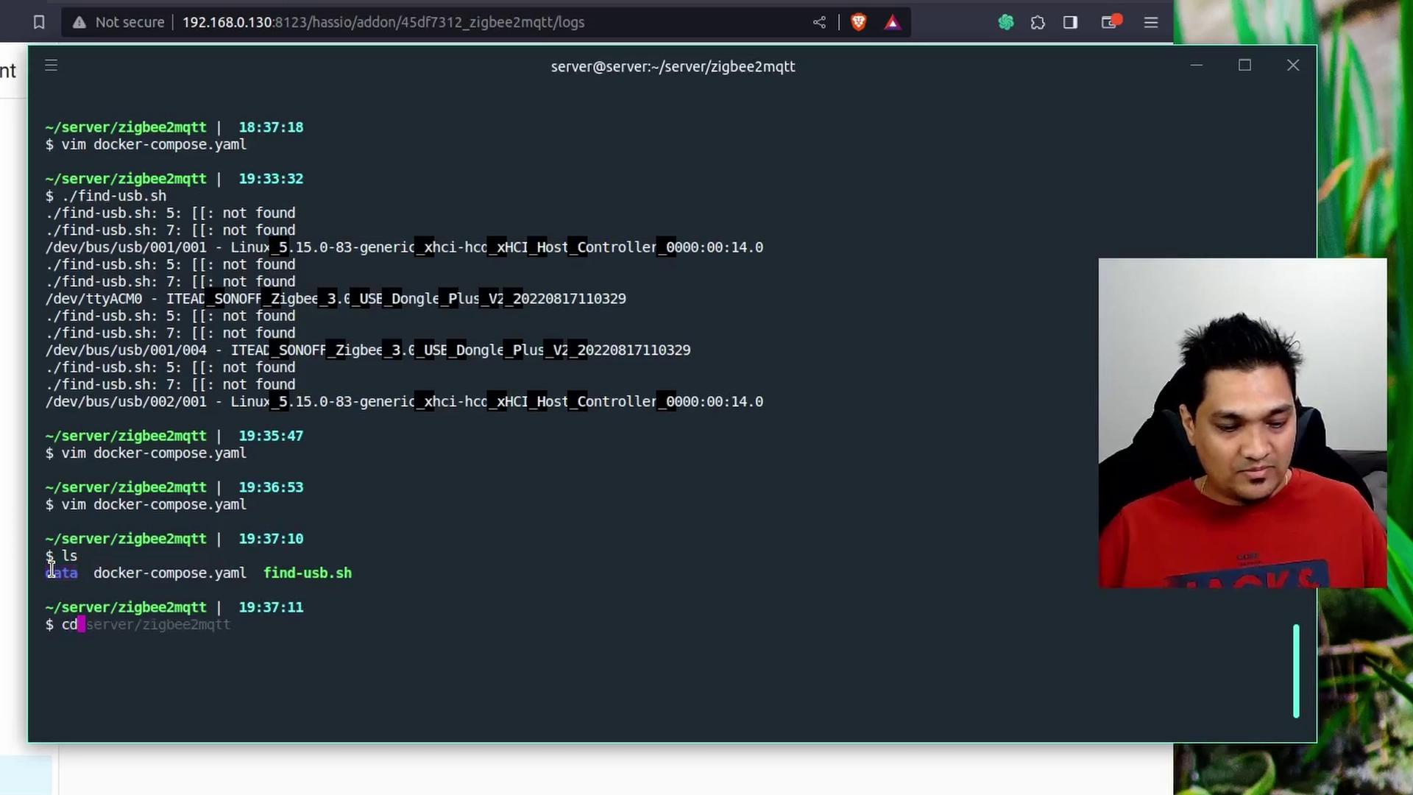
{"action": "type", "text": " data"}
{"action": "key", "text": "Return"}
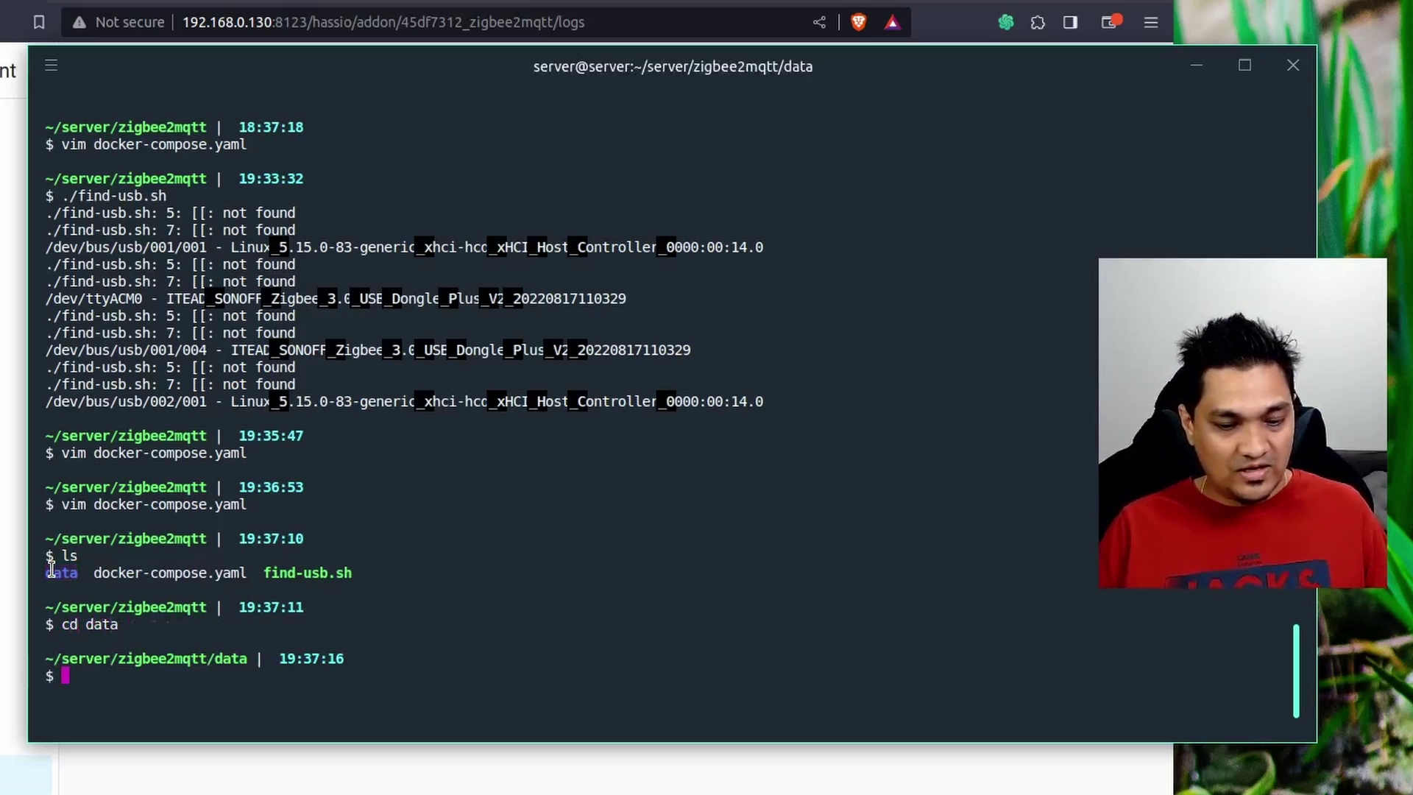
{"action": "type", "text": "ls"}
{"action": "key", "text": "Return"}
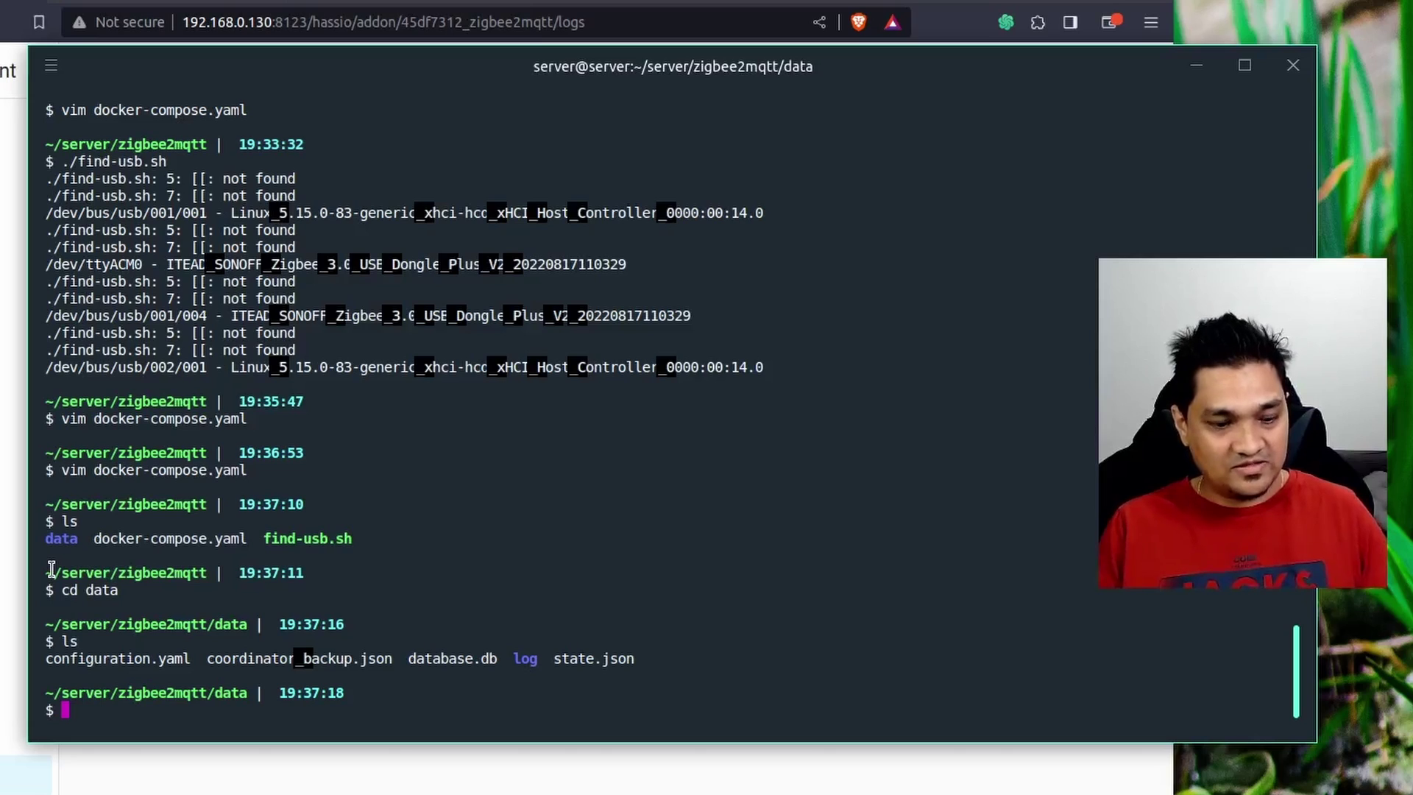
Open configuration.yaml in vim and examine the MQTT server address and port in the mqtt section.
{"action": "type", "text": "vim "}
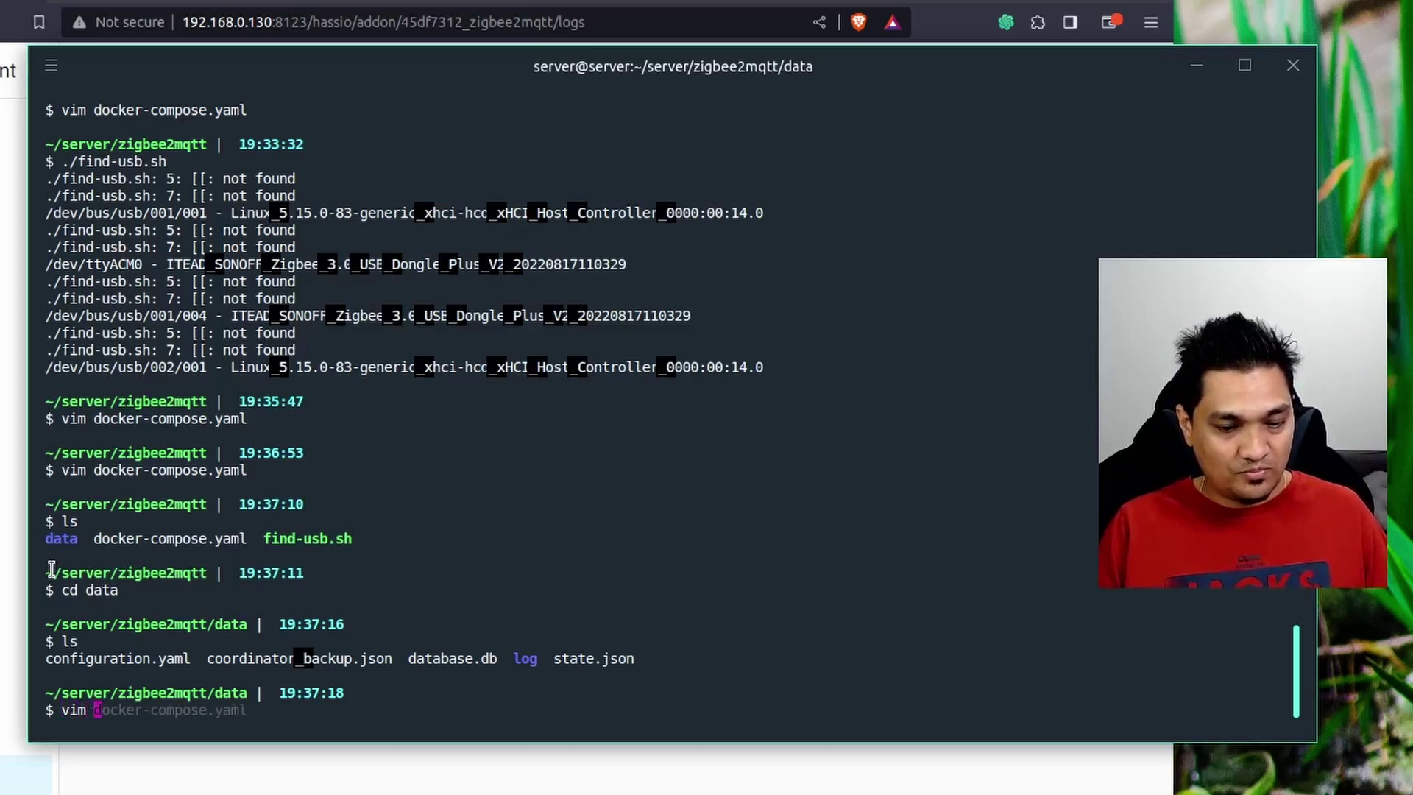
{"action": "type", "text": "configuration.yaml"}
{"action": "key", "text": "Return"}
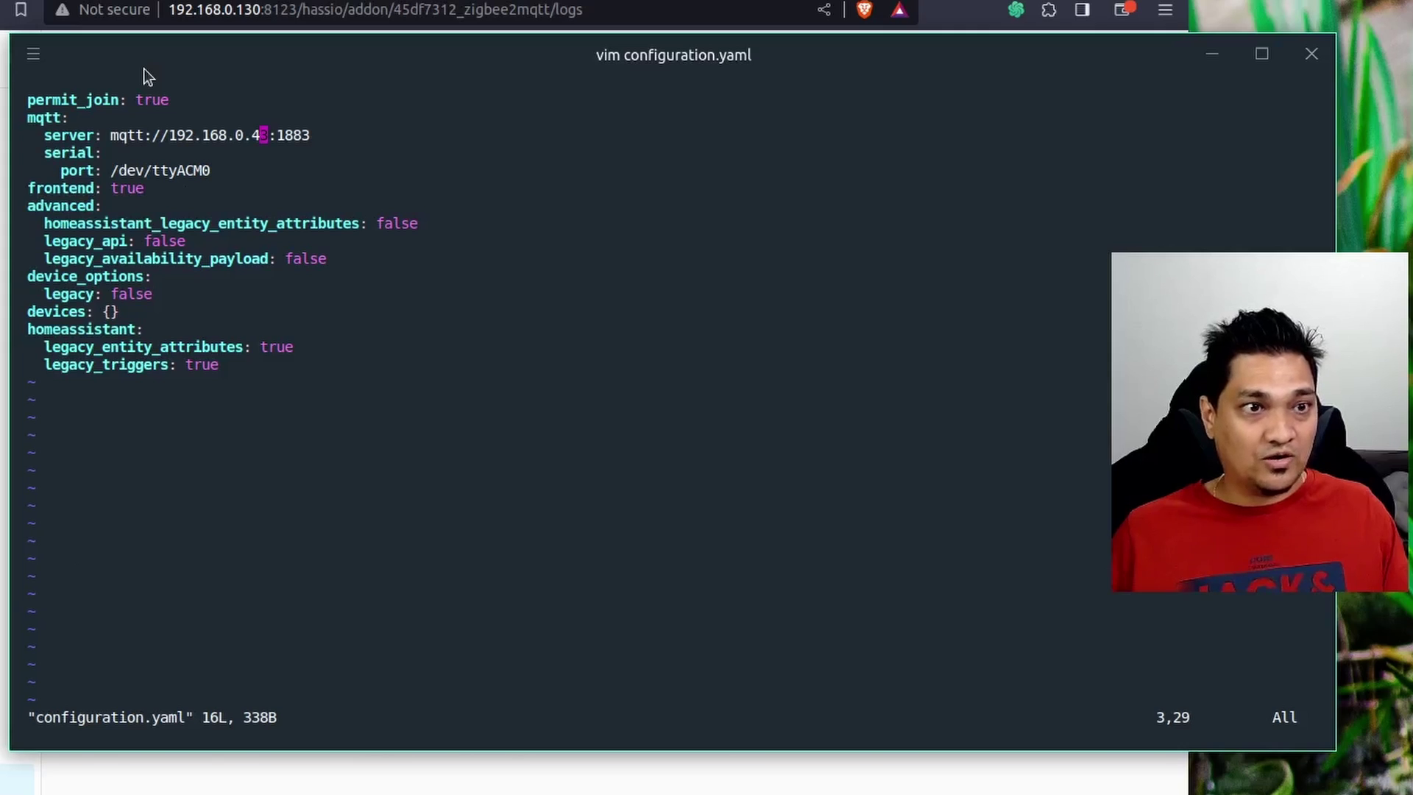
{"action": "left_click_drag", "start_coordinate": [198, 50], "coordinate": [263, 96]}
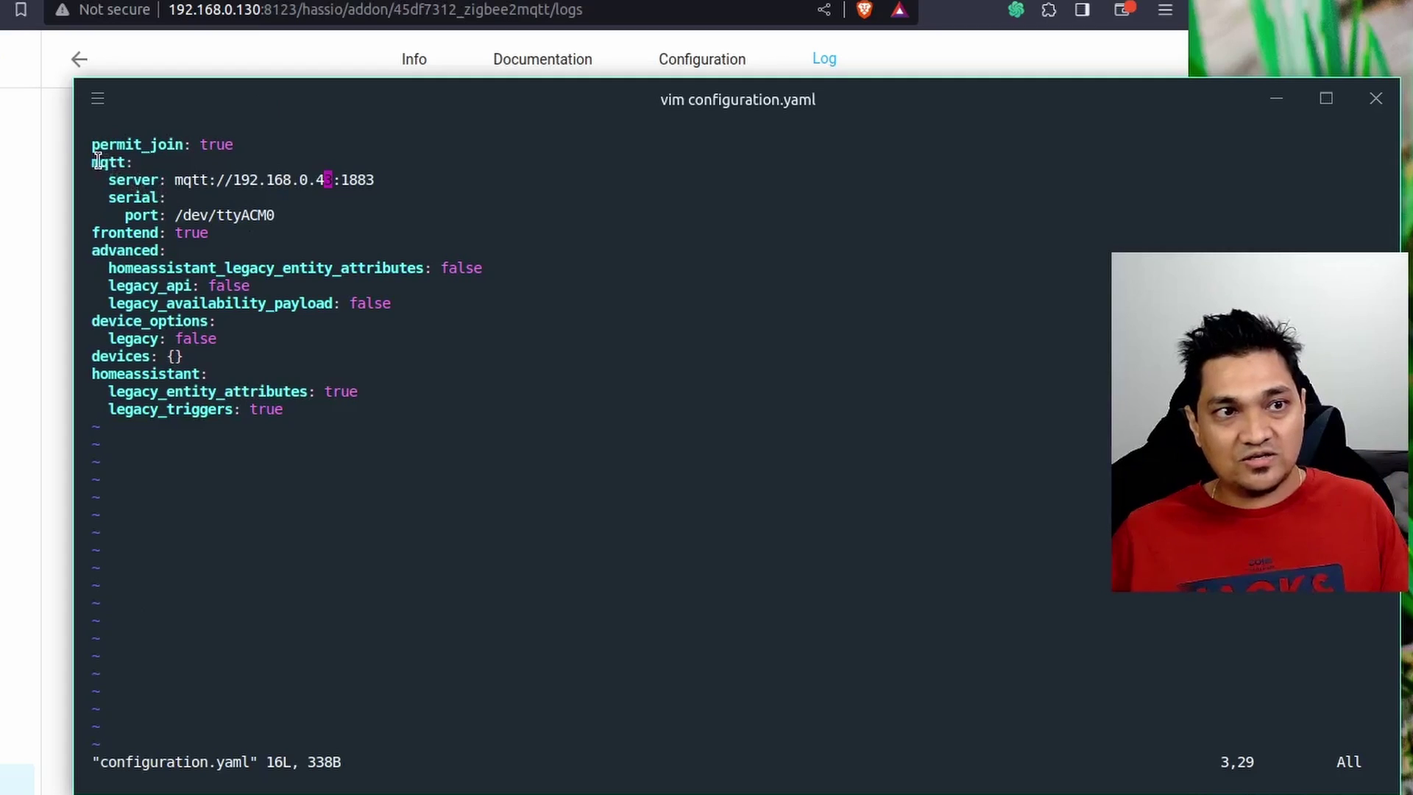
{"action": "left_click_drag", "start_coordinate": [90, 161], "coordinate": [388, 179]}
{"action": "left_click", "coordinate": [403, 193]}
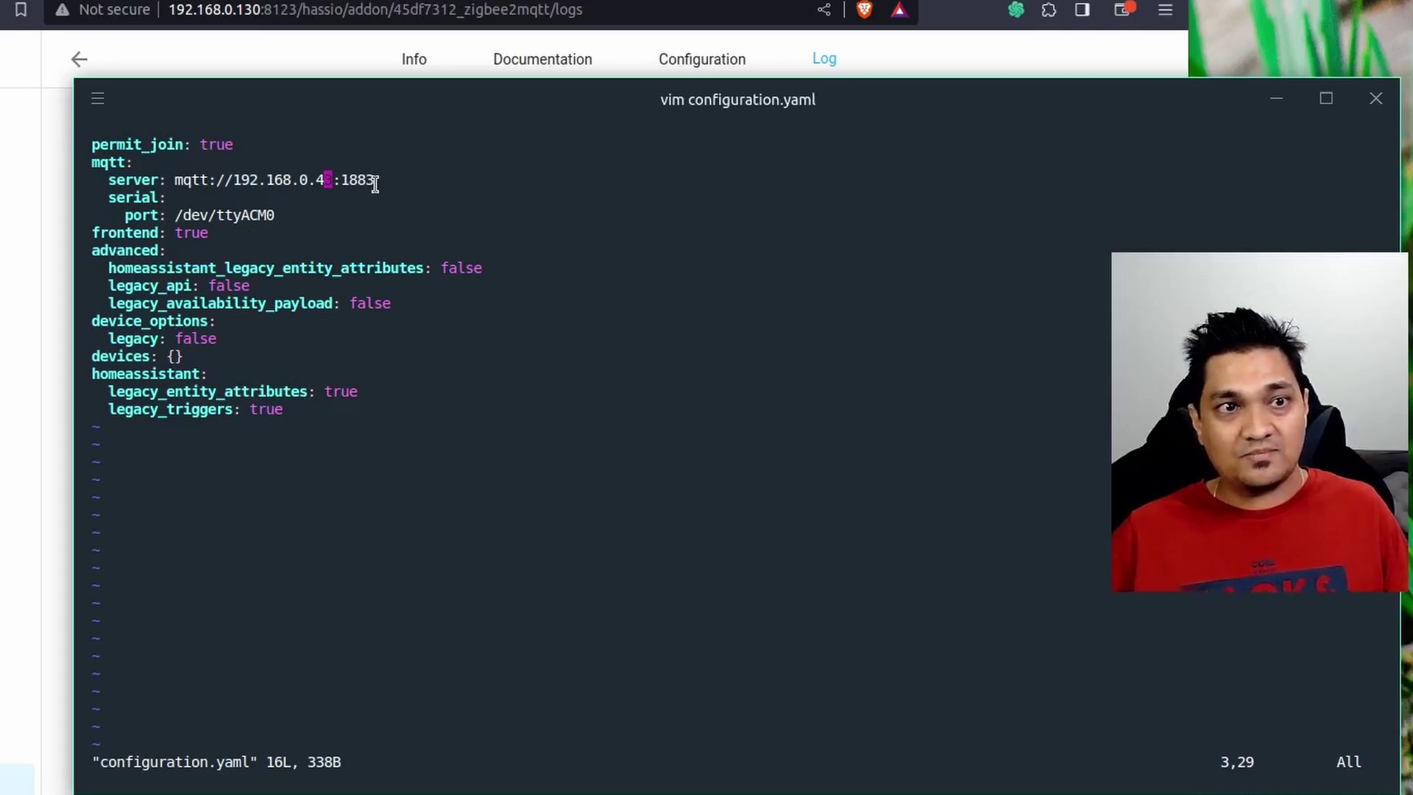
{"action": "key", "text": "Right"}
{"action": "key", "text": "Right"}
{"action": "key", "text": "Right"}
{"action": "key", "text": "Right"}
{"action": "key", "text": "Right"}
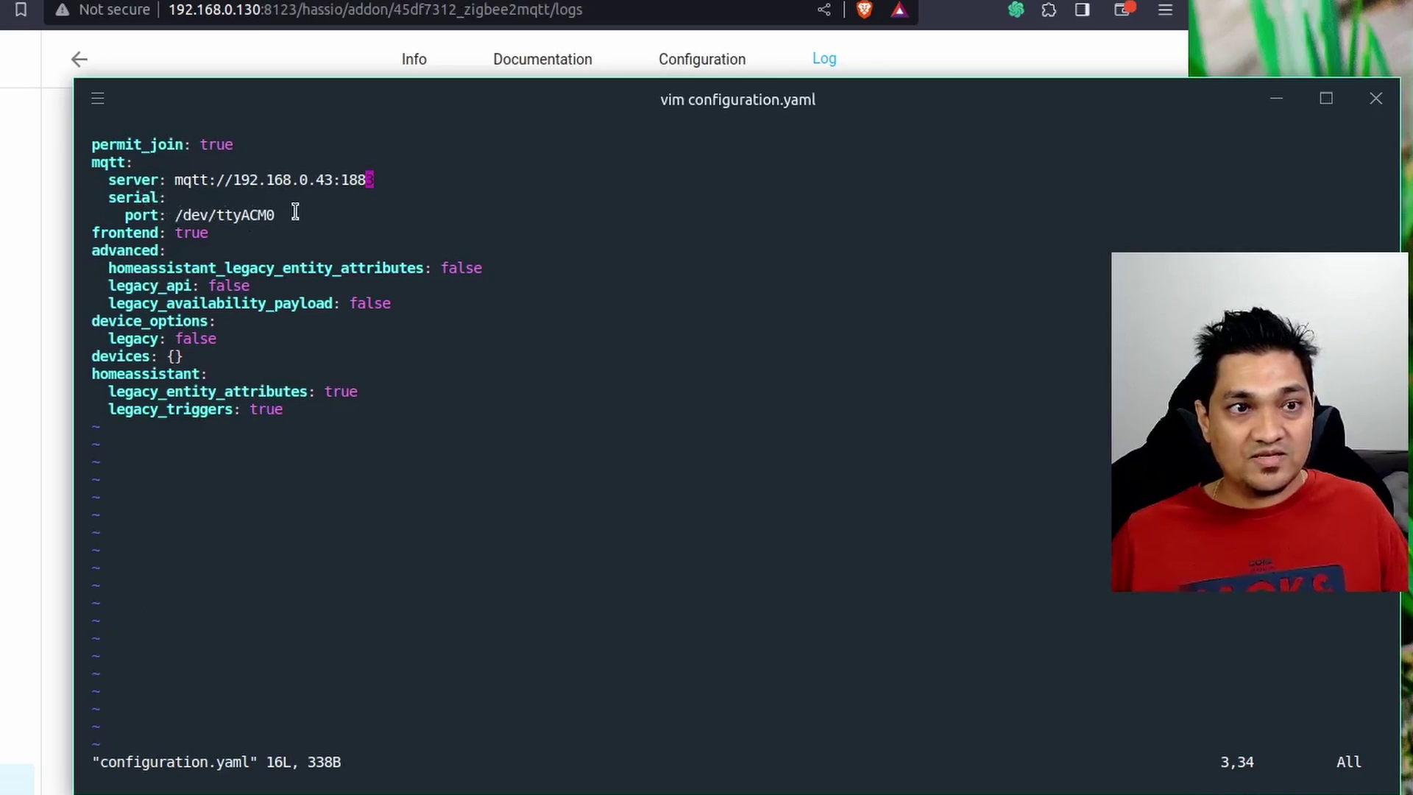
Examine the serial port path in configuration.yaml, and save and quit vim.
{"action": "left_click_drag", "start_coordinate": [283, 214], "coordinate": [176, 216]}
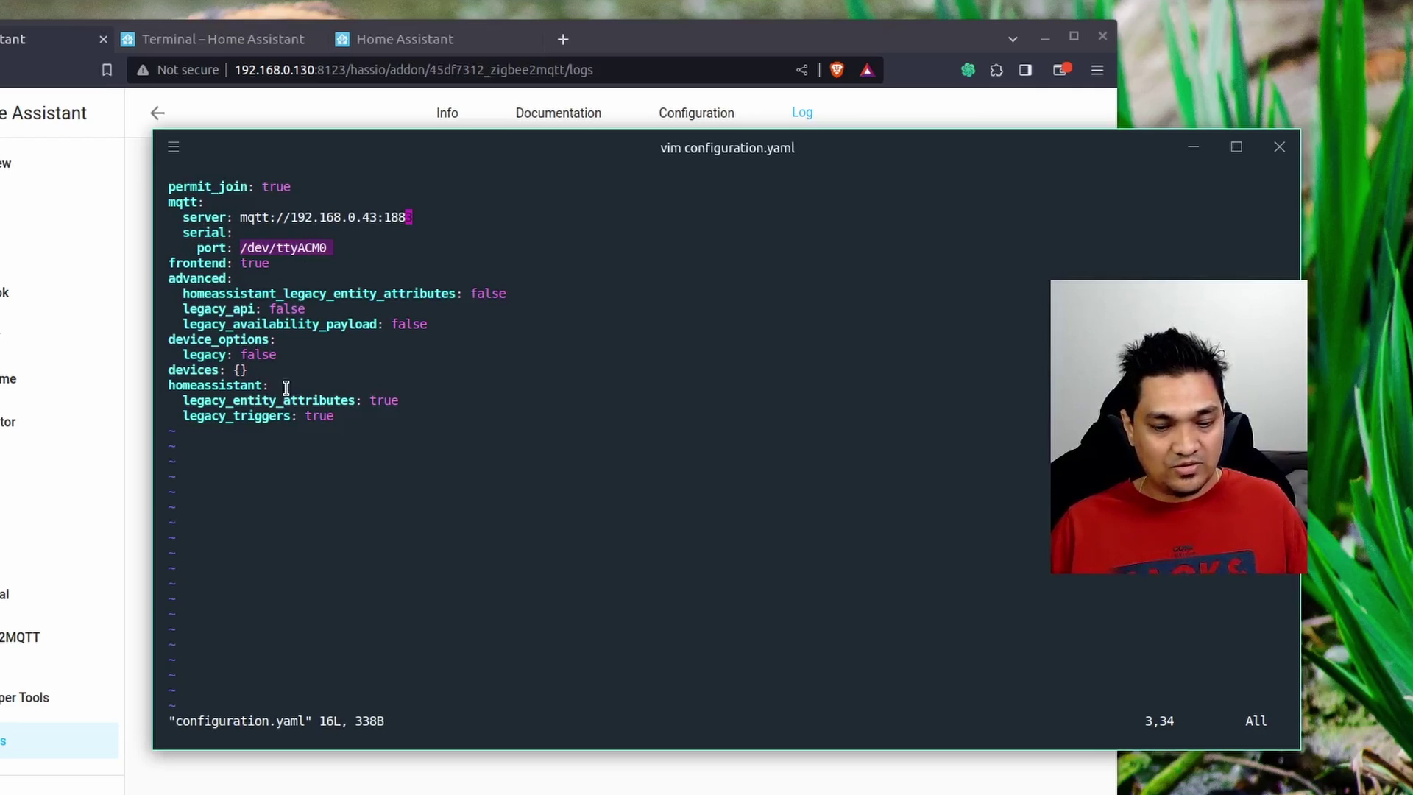
{"action": "type", "text": ":wq"}
{"action": "key", "text": "Return"}
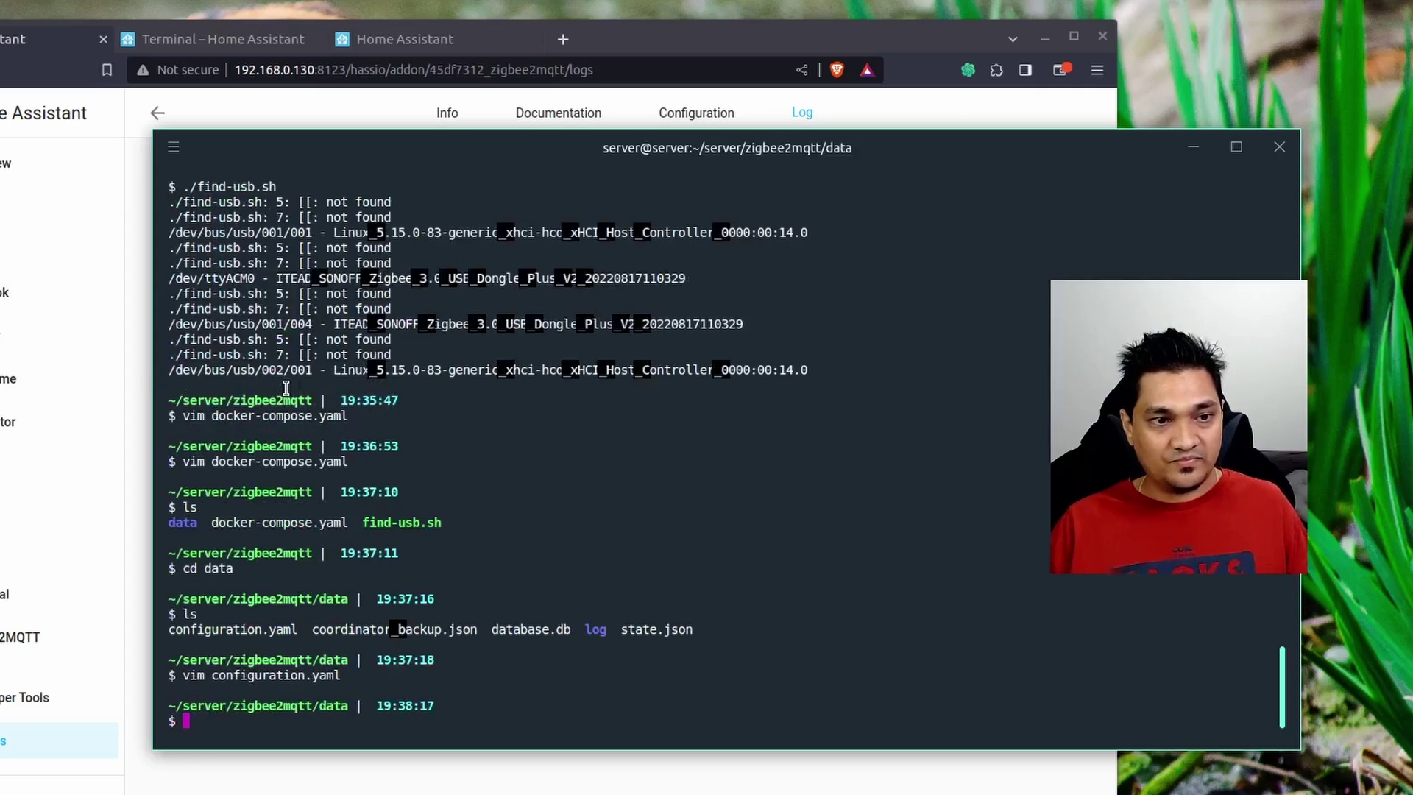
Return to the parent zigbee2mqtt folder and start the container with docker compose up.
{"action": "type", "text": "cd ../"}
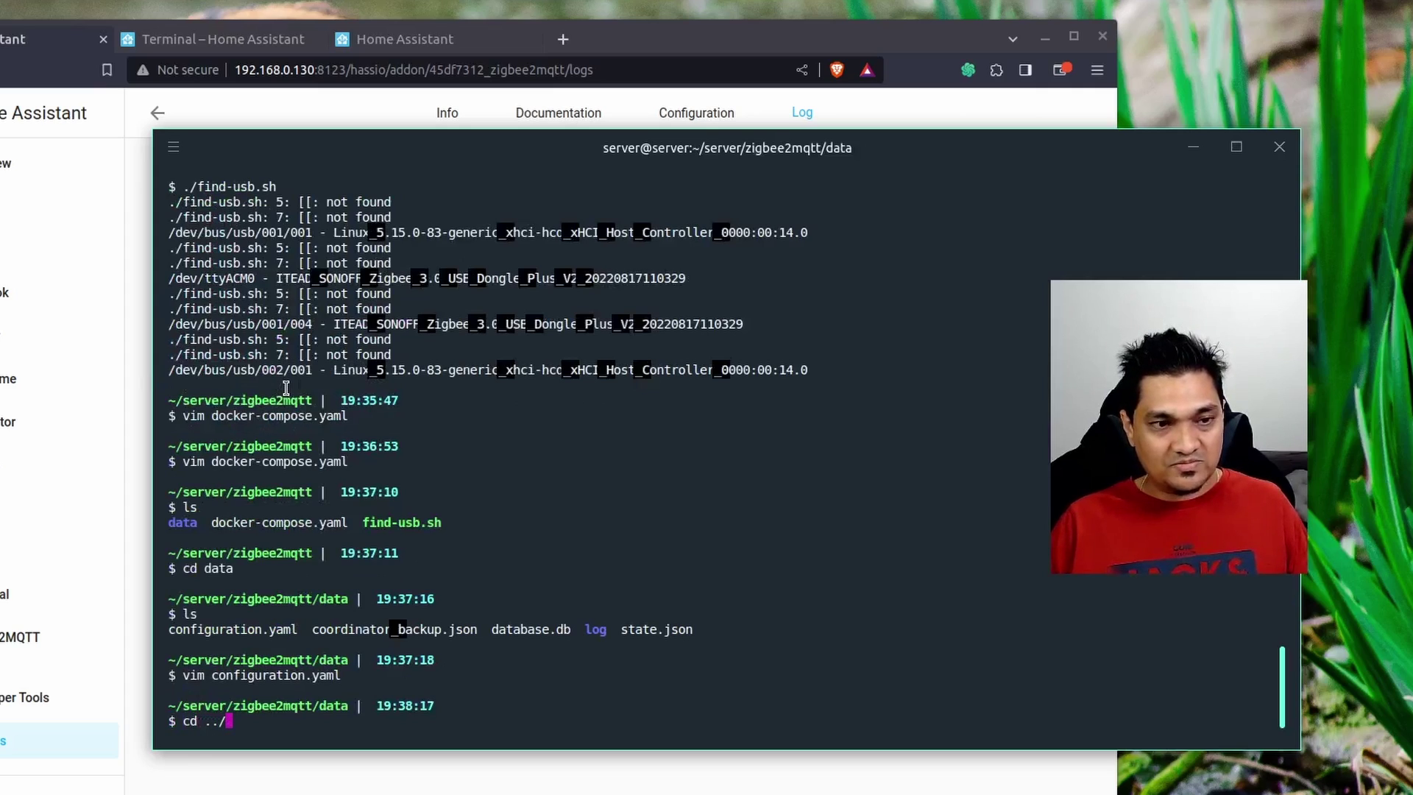
{"action": "key", "text": "Return"}
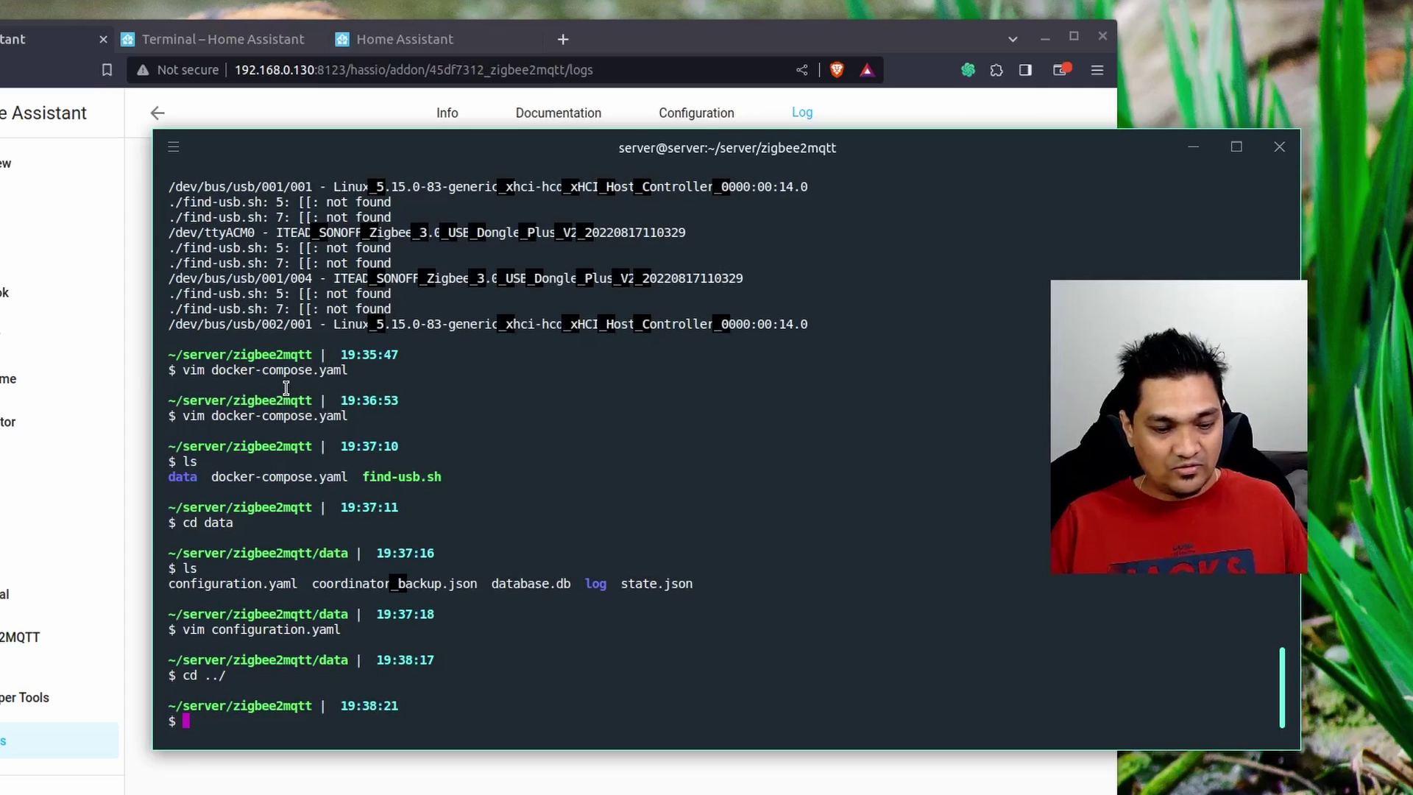
{"action": "type", "text": "docker"}
{"action": "key", "text": "BackSpace"}
{"action": "key", "text": "BackSpace"}
{"action": "key", "text": "BackSpace"}
{"action": "key", "text": "BackSpace"}
{"action": "key", "text": "BackSpace"}
{"action": "type", "text": "c"}
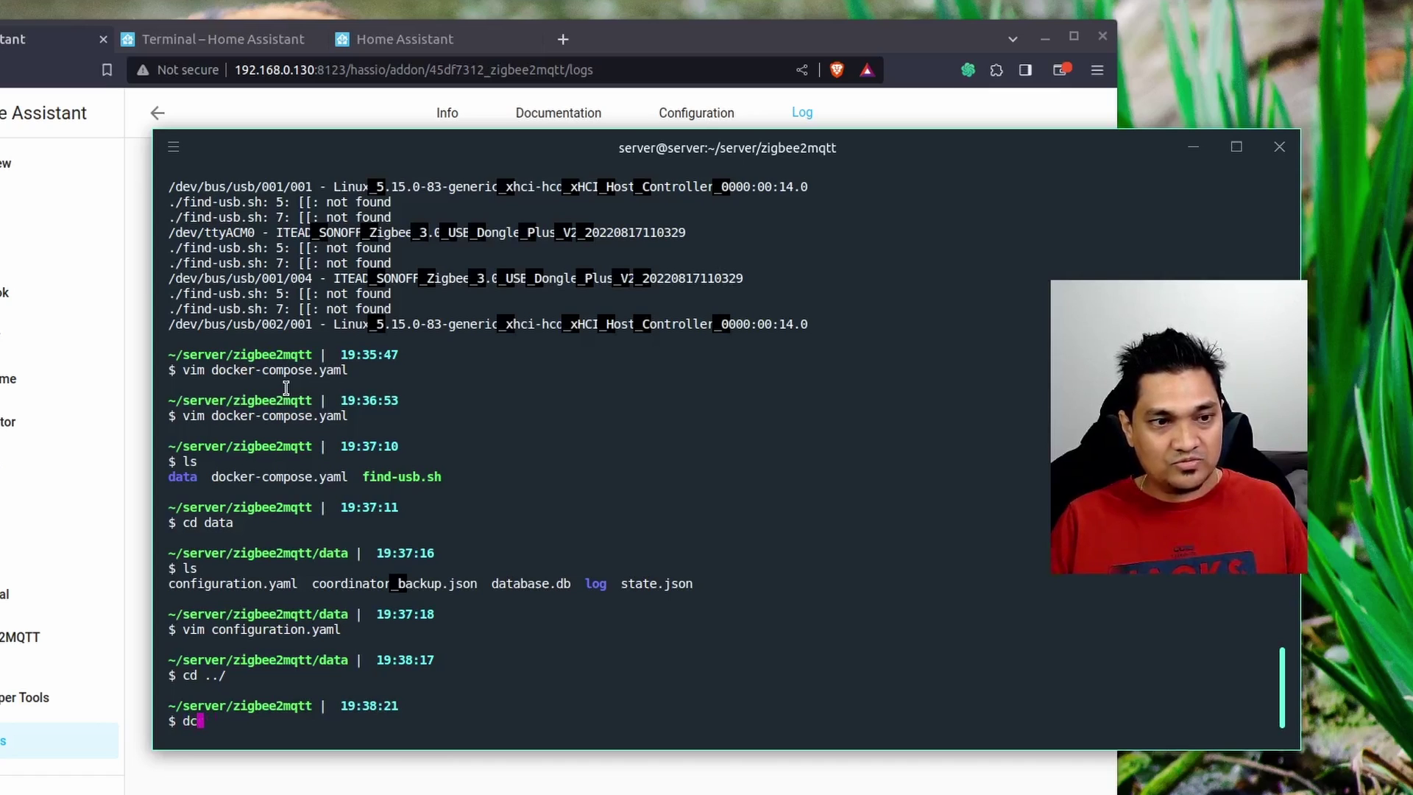
{"action": "key", "text": "BackSpace"}
{"action": "key", "text": "Right"}
{"action": "key", "text": "Return"}
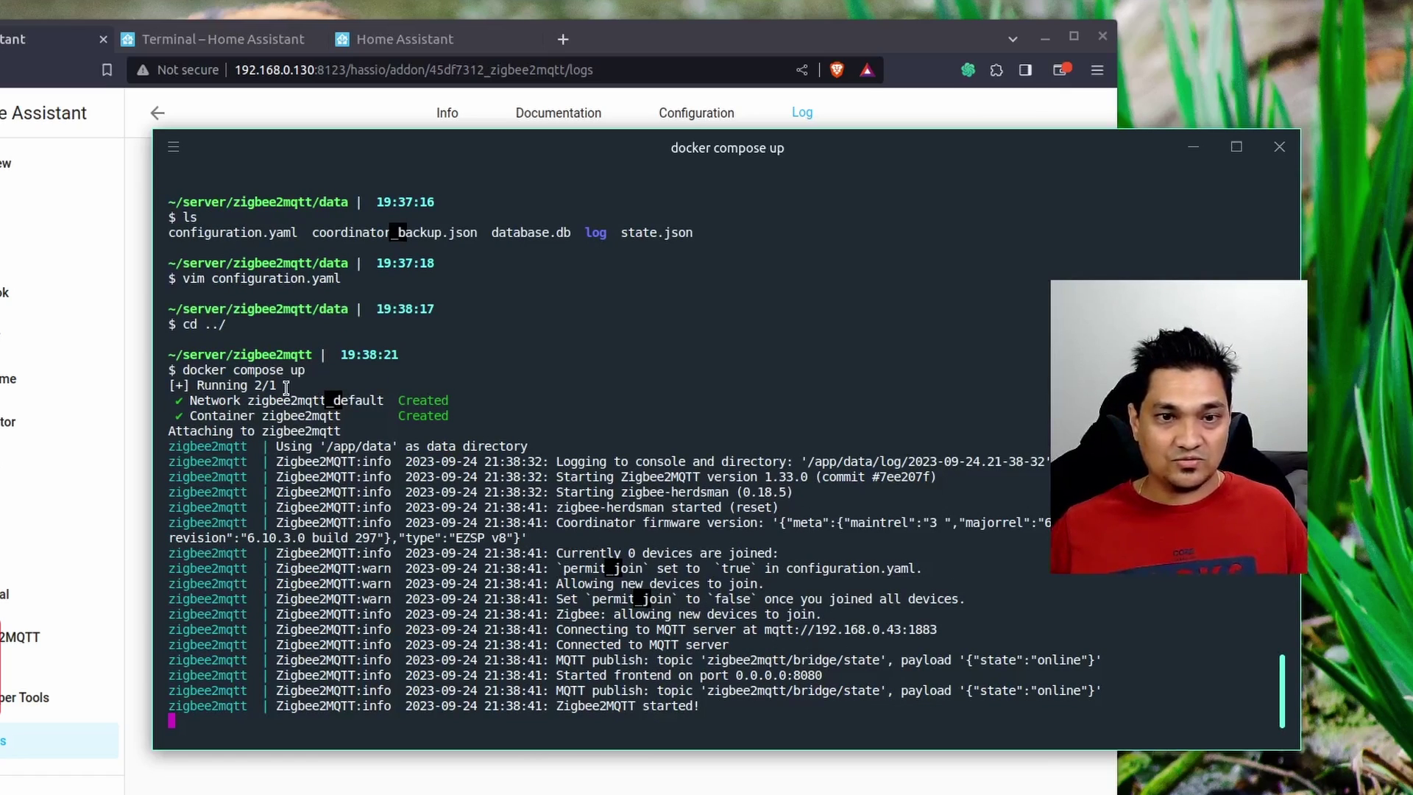
Examine the container's startup log for the MQTT server connection and the published bridge state.
{"action": "left_click_drag", "start_coordinate": [935, 632], "coordinate": [585, 631]}
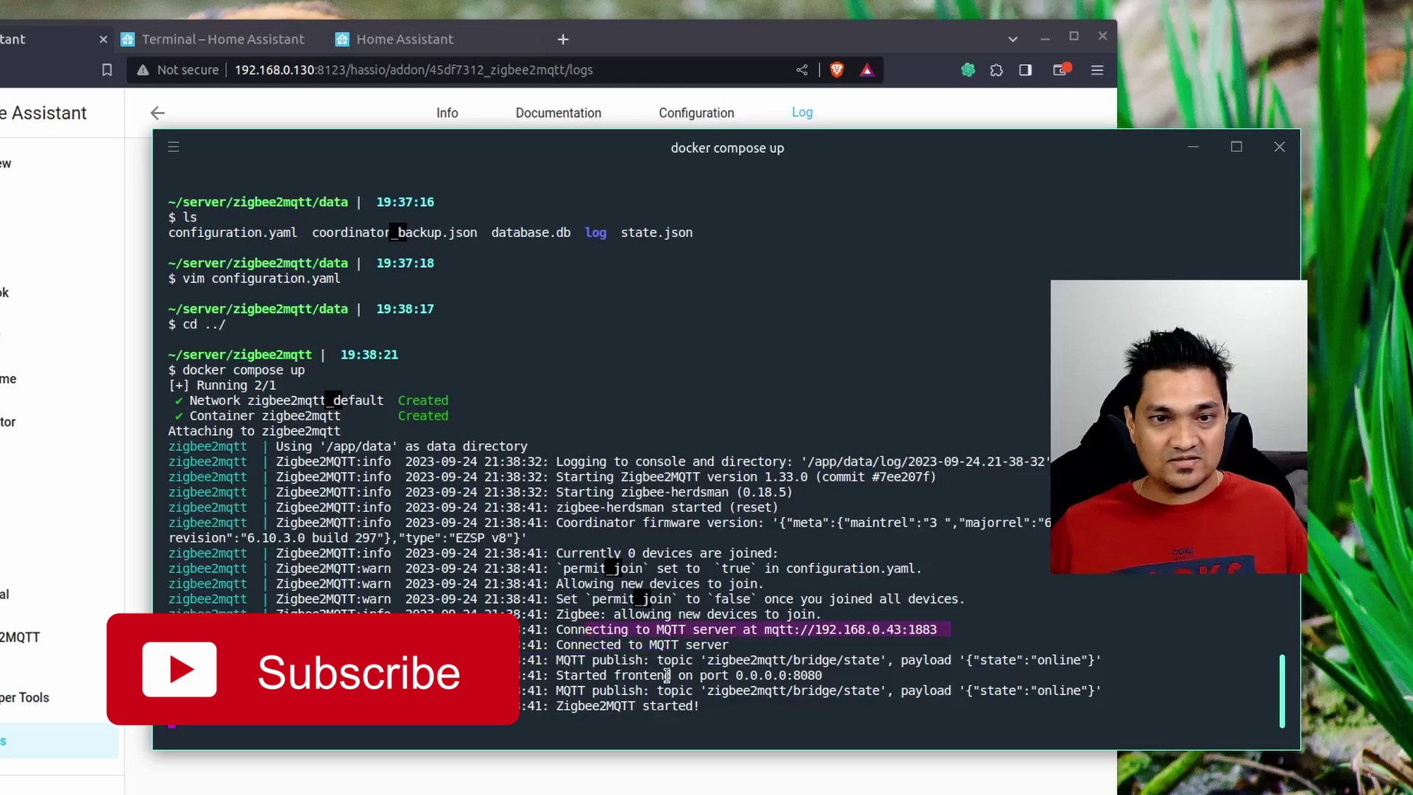
{"action": "left_click_drag", "start_coordinate": [572, 659], "coordinate": [870, 659]}
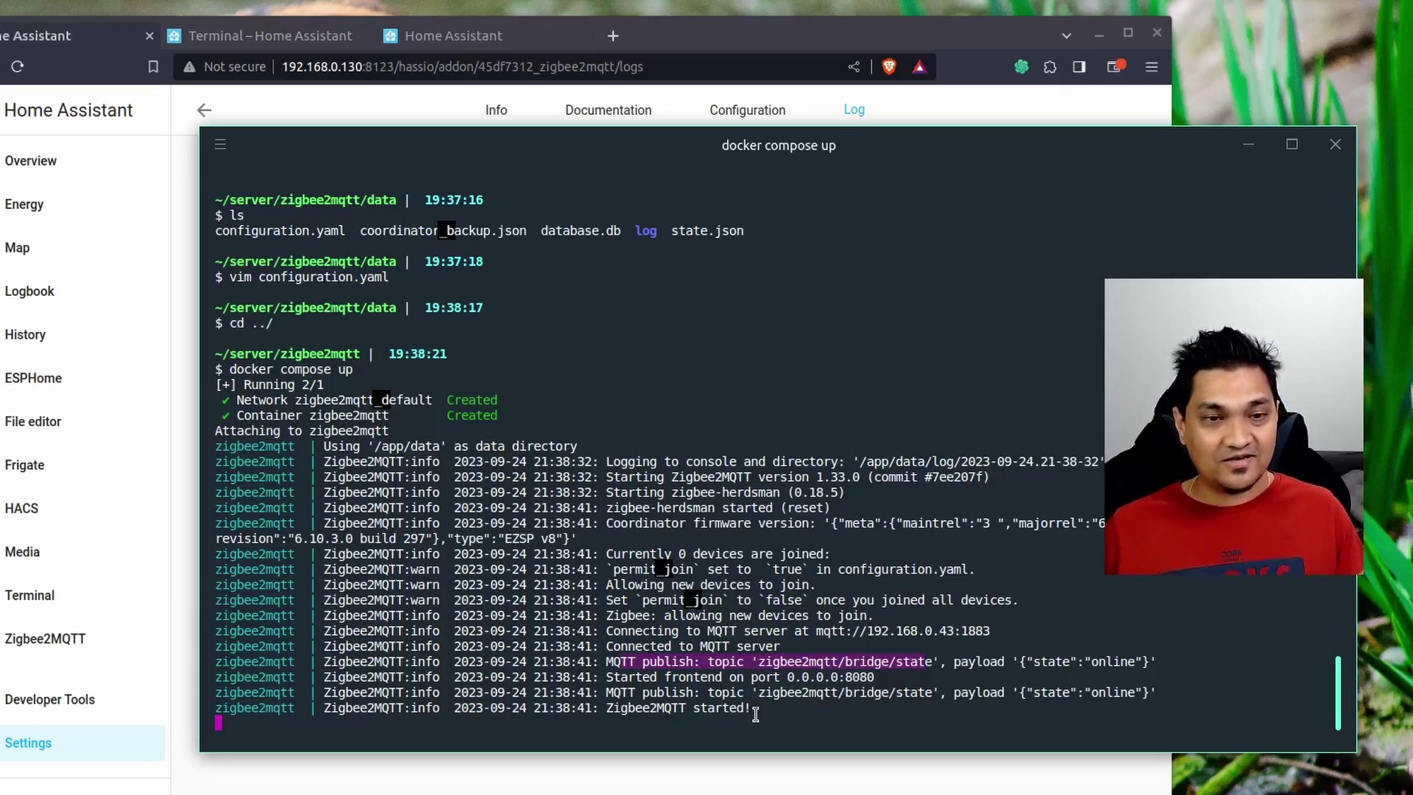
{"action": "left_click", "coordinate": [344, 344]}
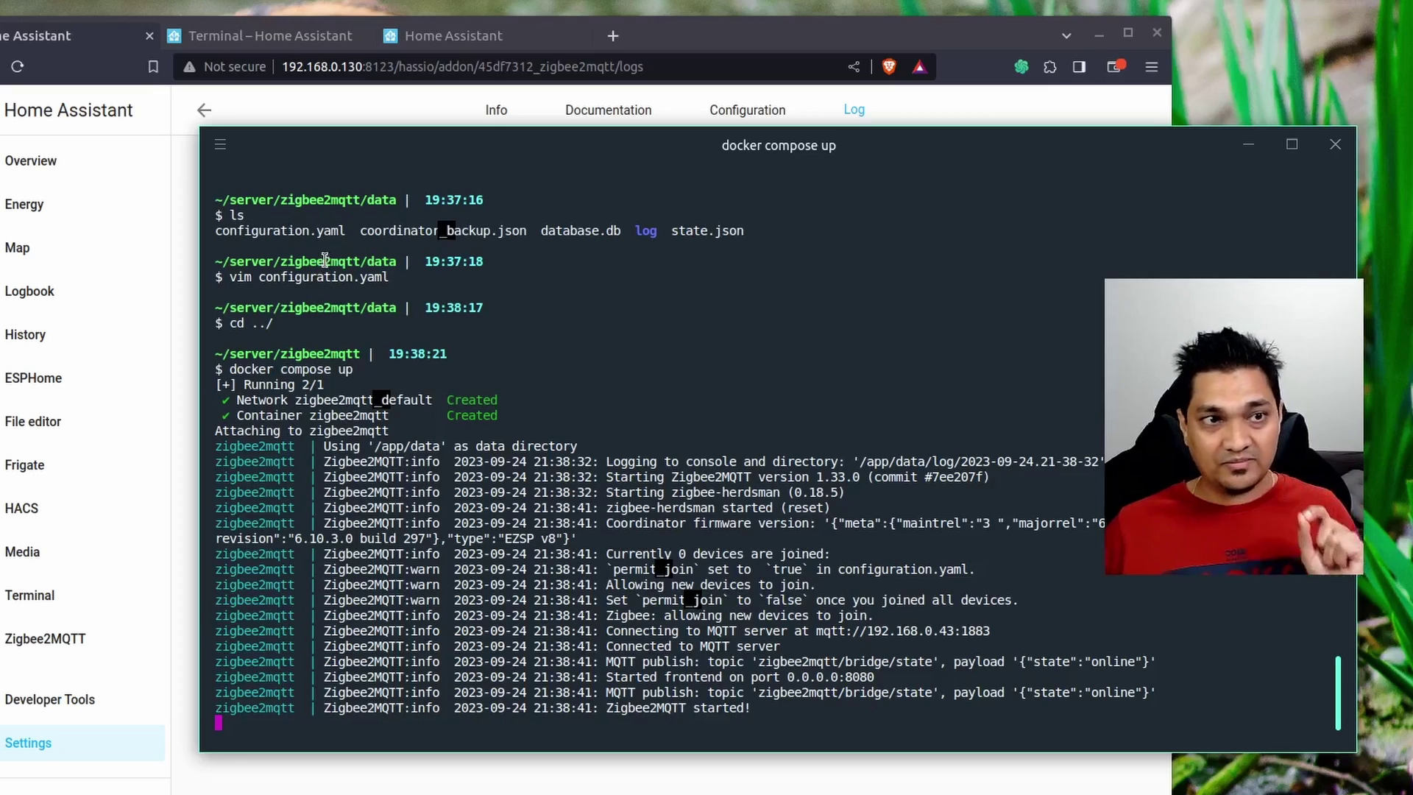
{"action": "double_click", "coordinate": [294, 232]}
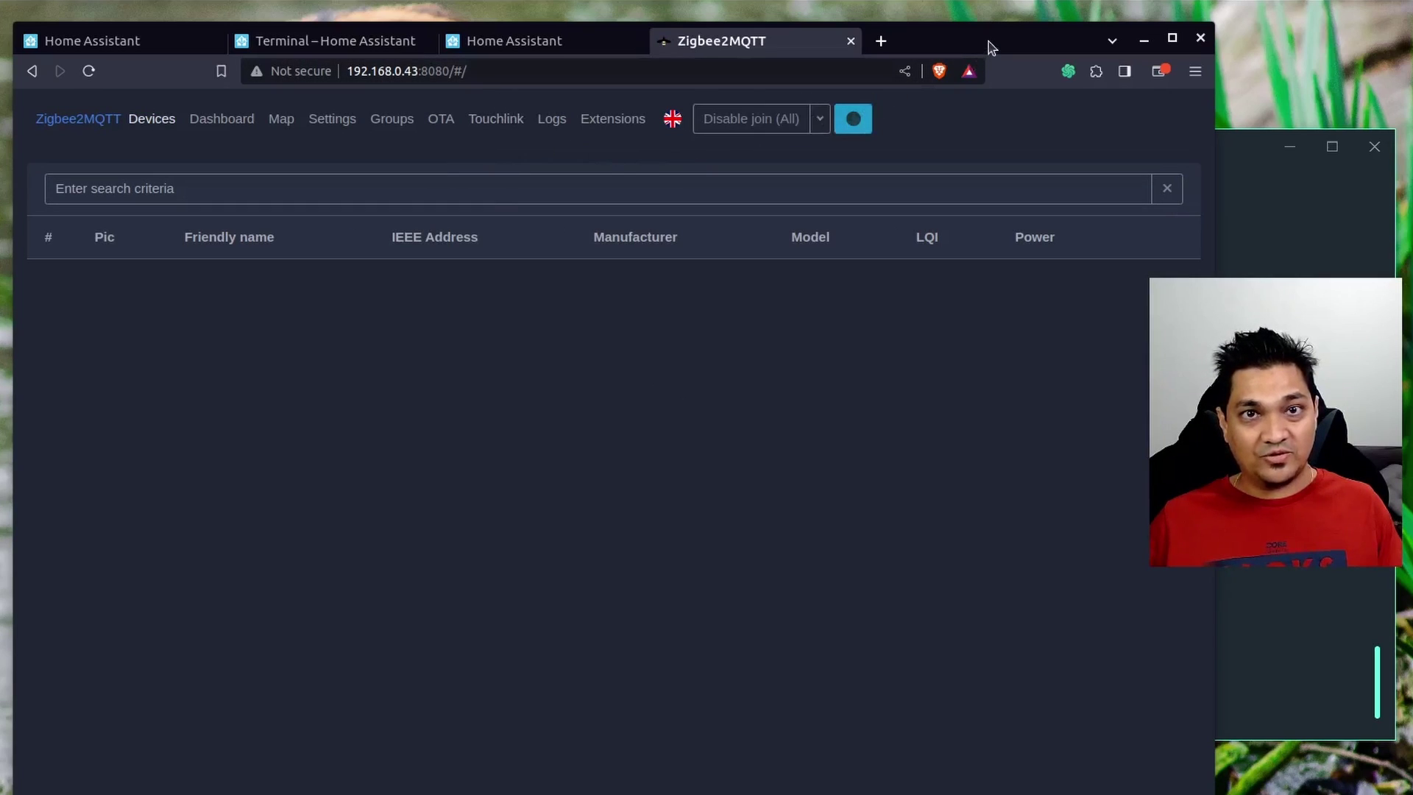
In the browser, compare the Docker frontend at 192.168.0.43:8080 with the Home Assistant add-on's Zigbee2MQTT page, switching both to the light theme.
{"action": "left_click", "coordinate": [864, 130]}
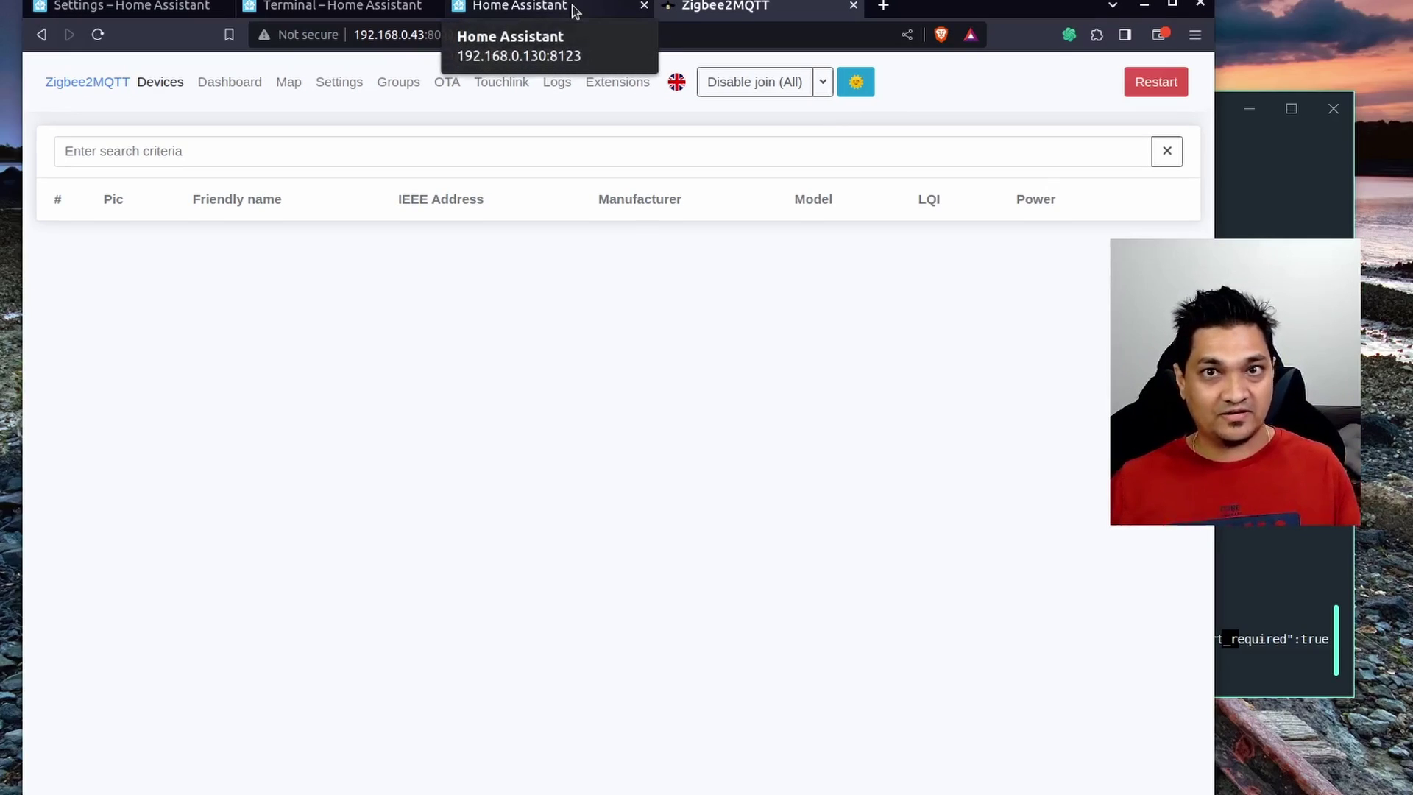
{"action": "left_click", "coordinate": [574, 10]}
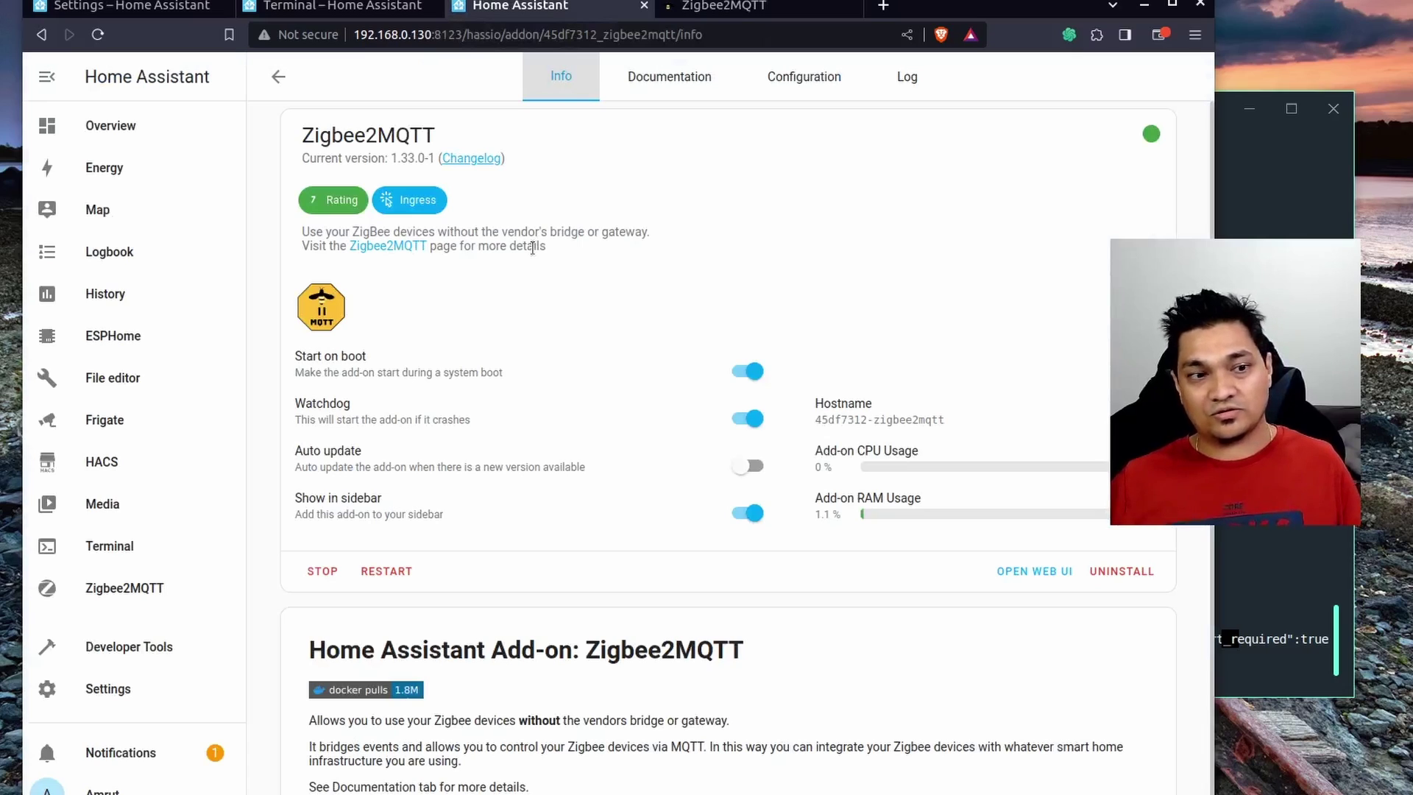
{"action": "left_click", "coordinate": [103, 586]}
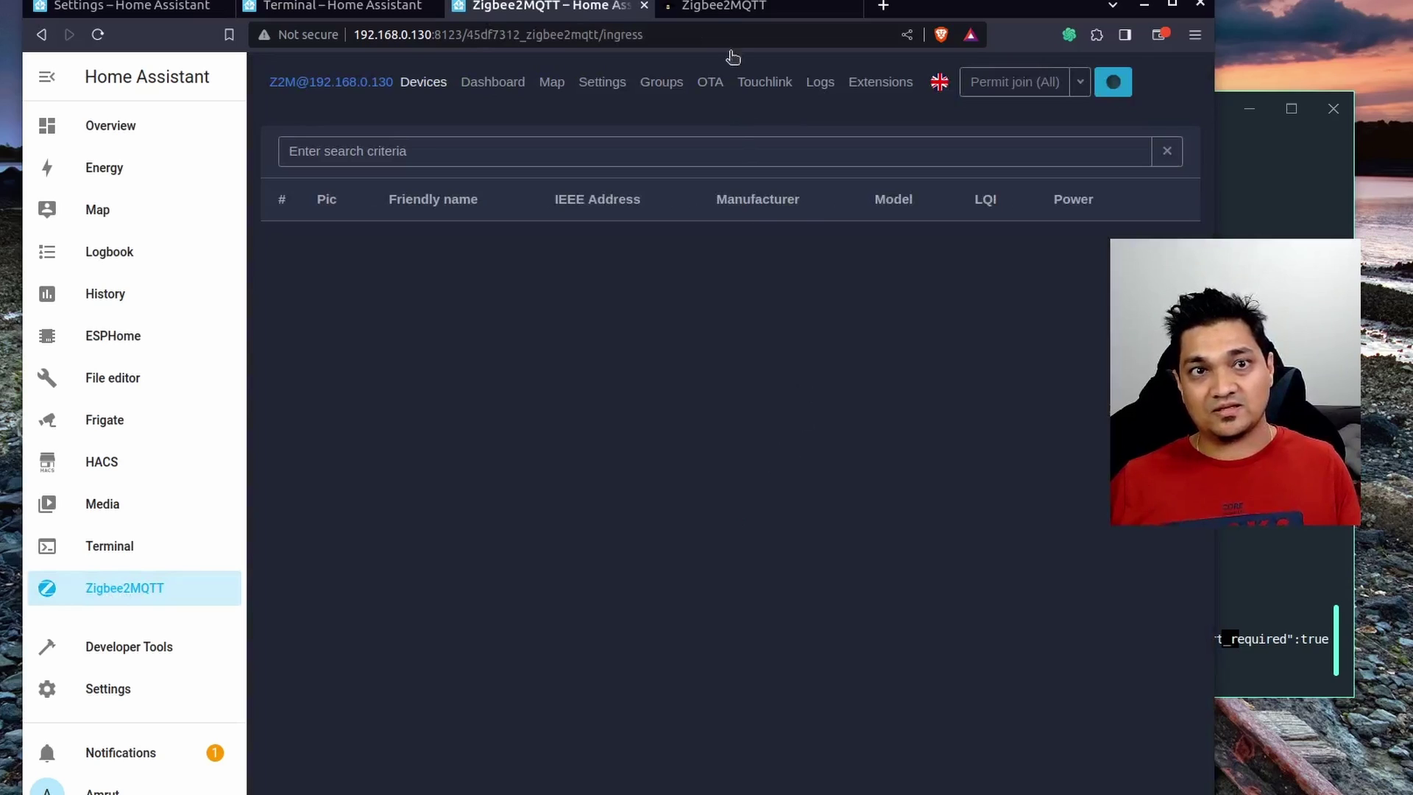
{"action": "left_click", "coordinate": [745, 8]}
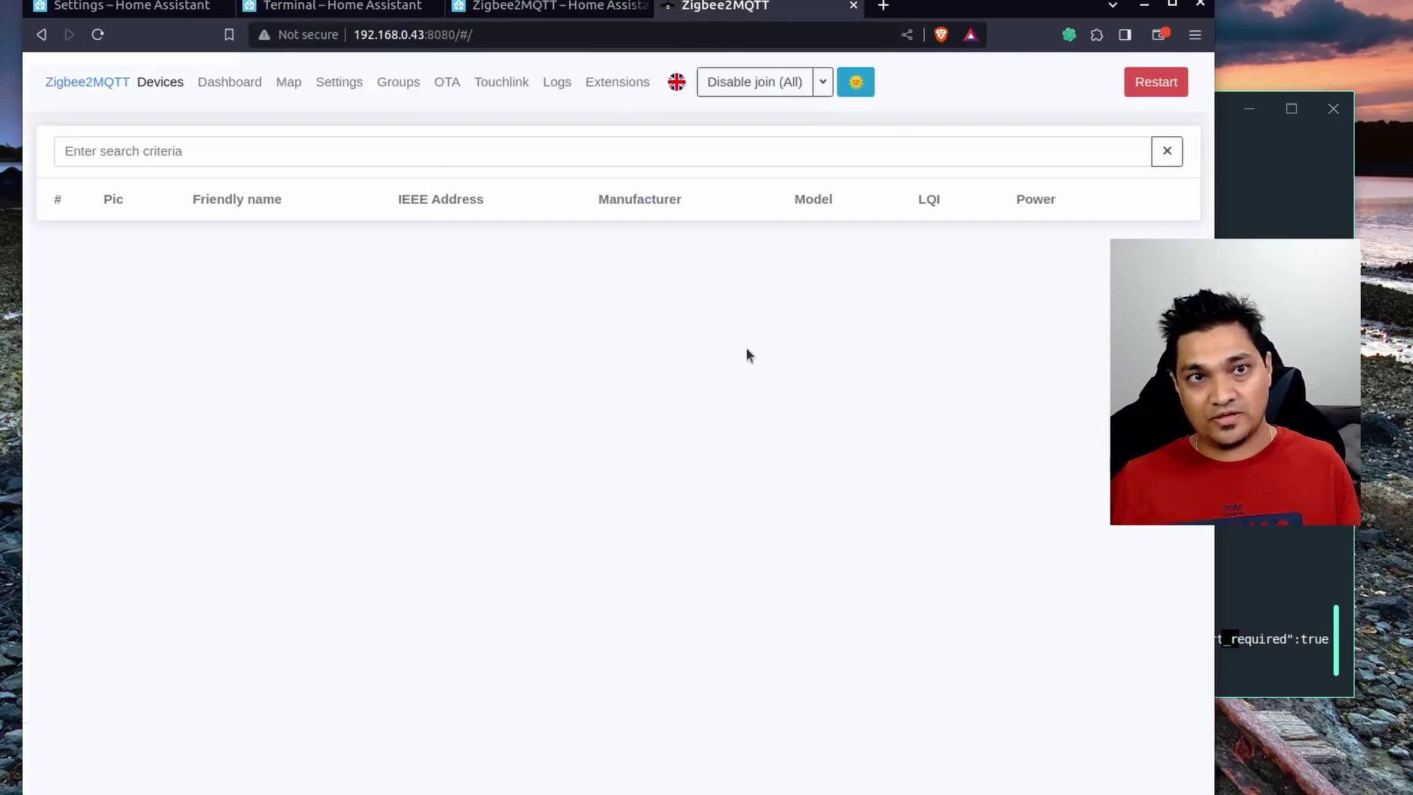
{"action": "left_click", "coordinate": [581, 8]}
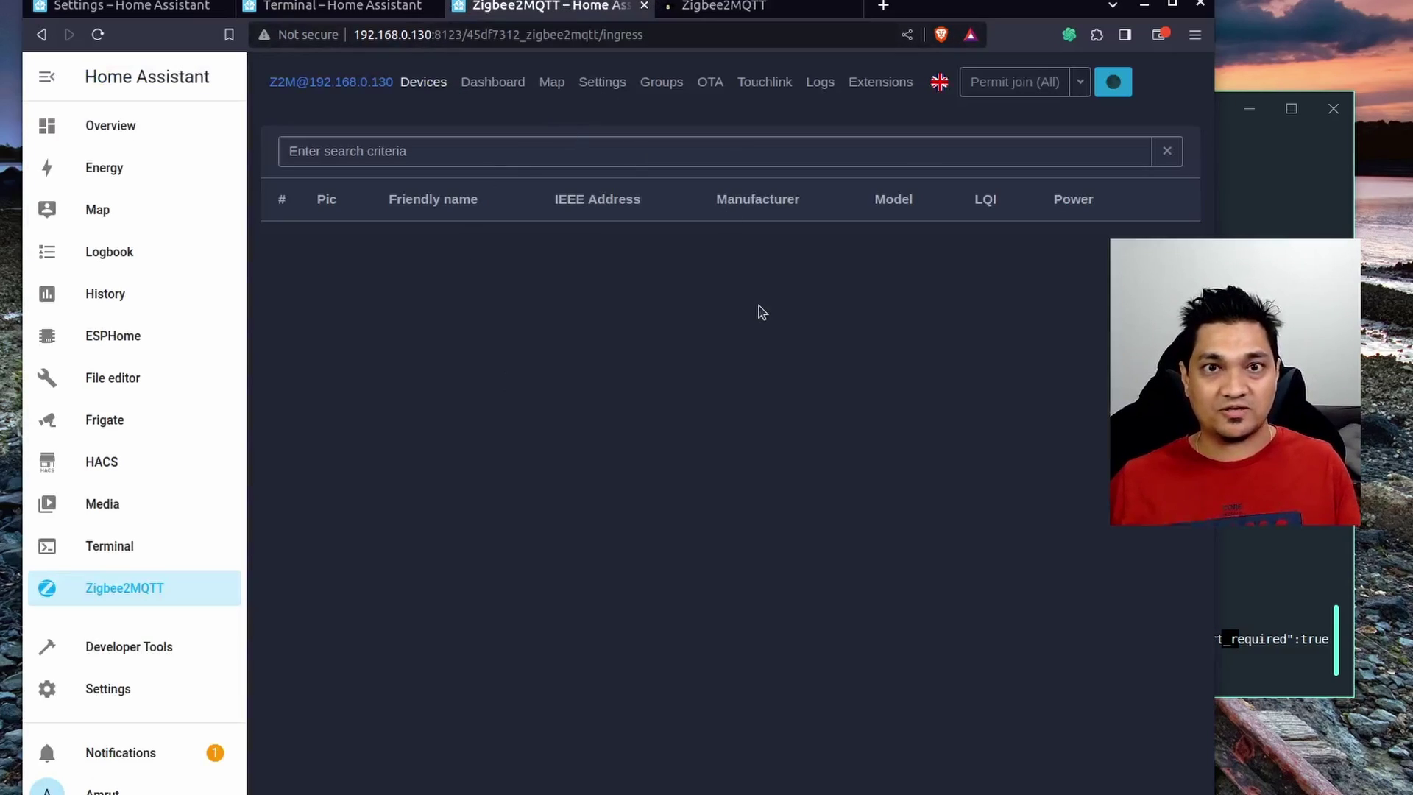
{"action": "left_click", "coordinate": [1114, 86]}
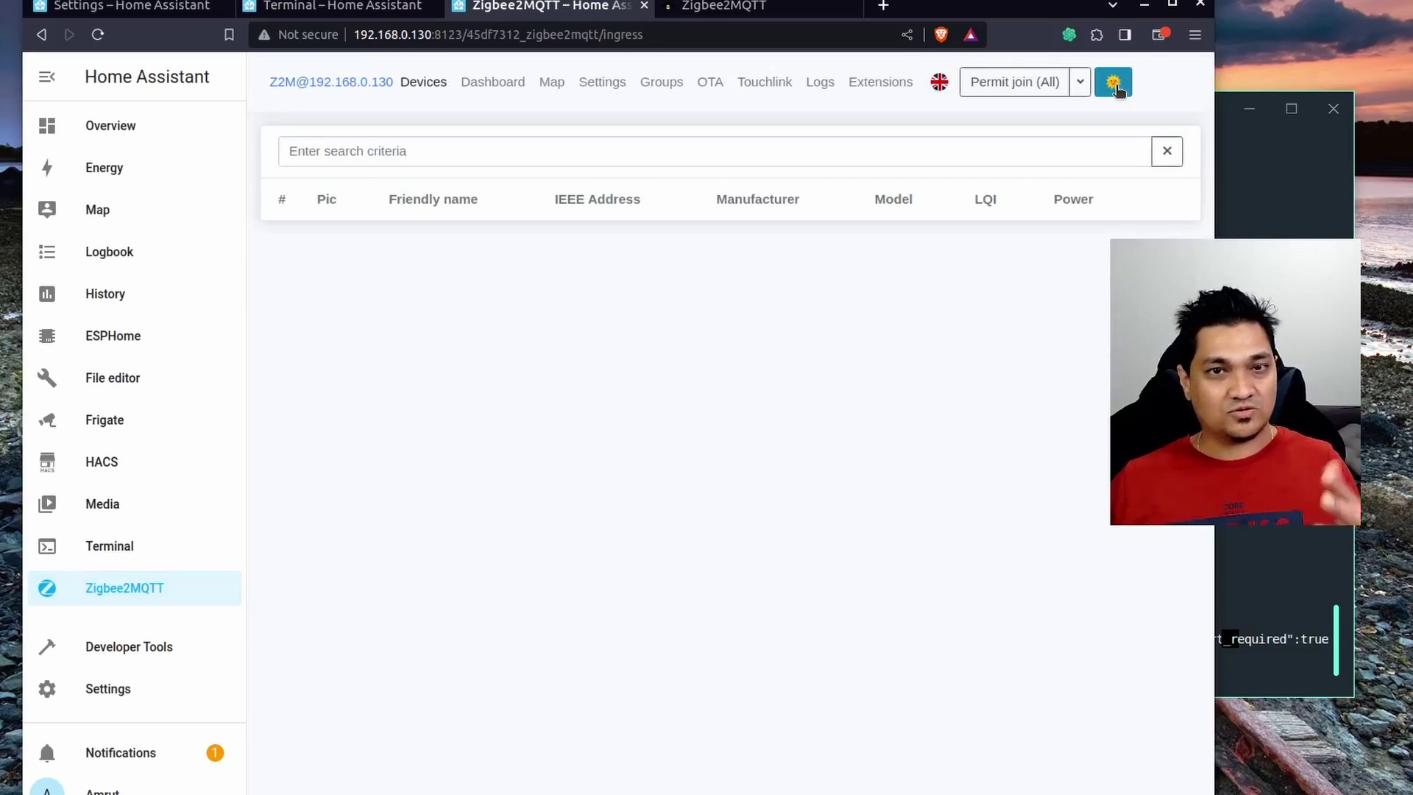
Examine the add-on's MQTT, Serial and Home Assistant integration settings and its OTA page.
{"action": "left_click_drag", "start_coordinate": [1064, 3], "coordinate": [946, 8]}
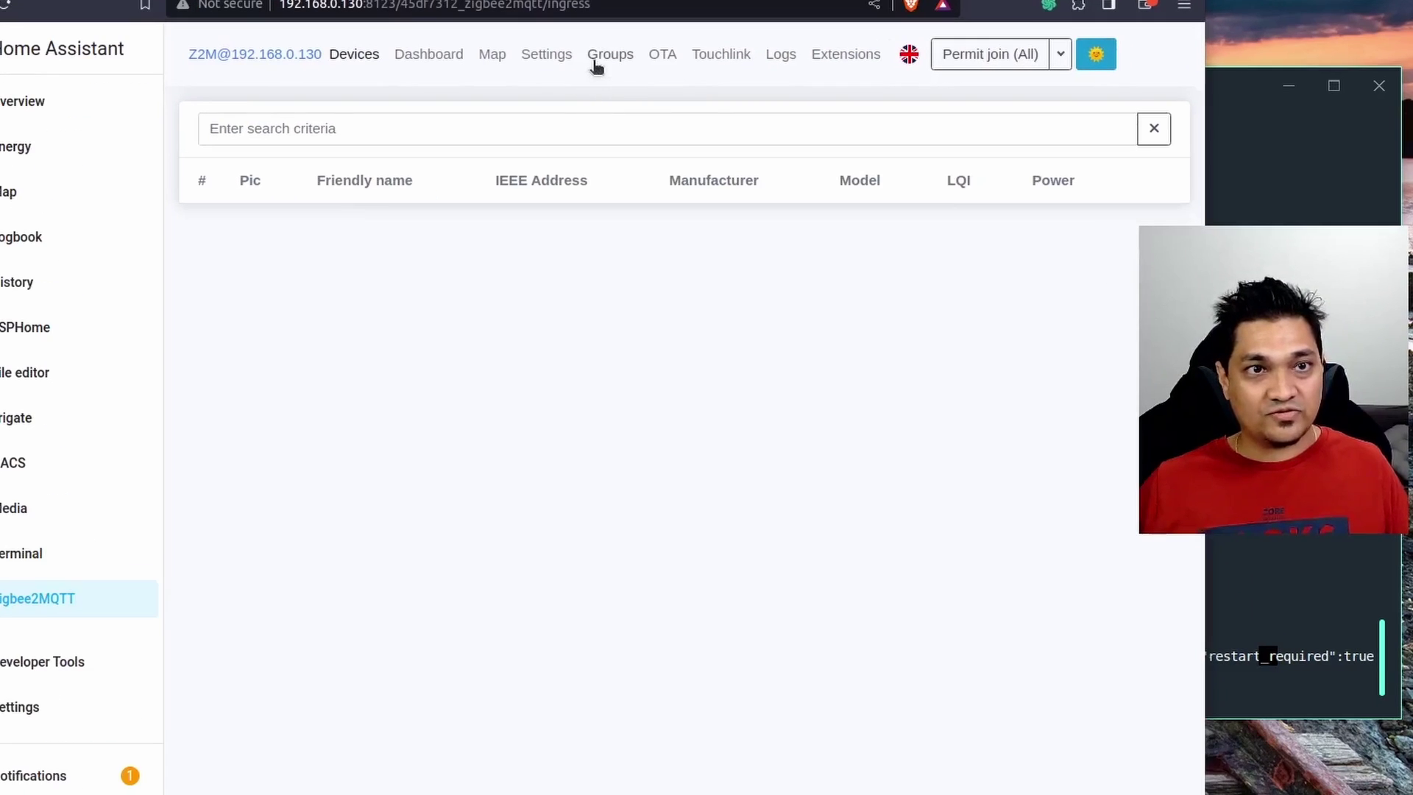
{"action": "left_click", "coordinate": [561, 81]}
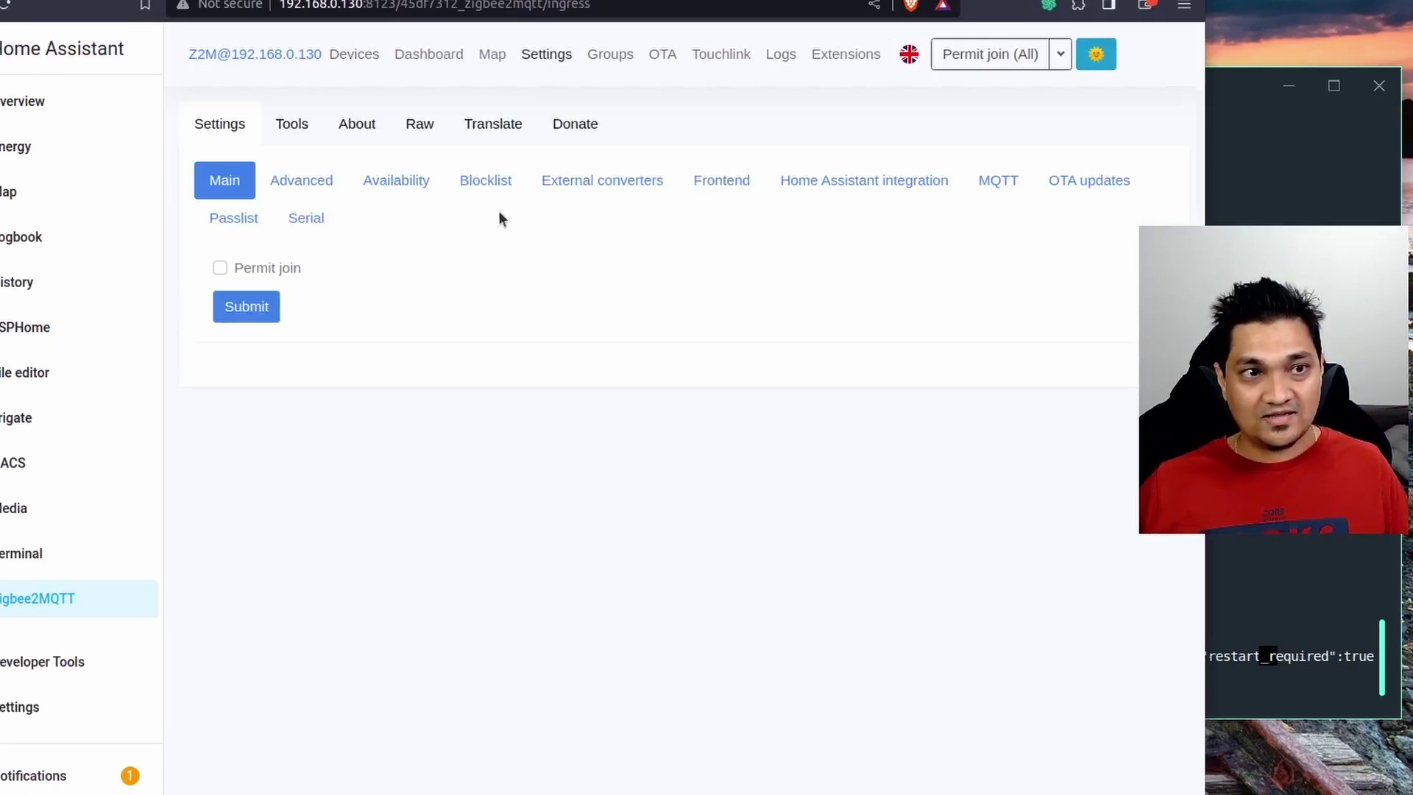
{"action": "left_click", "coordinate": [1013, 188]}
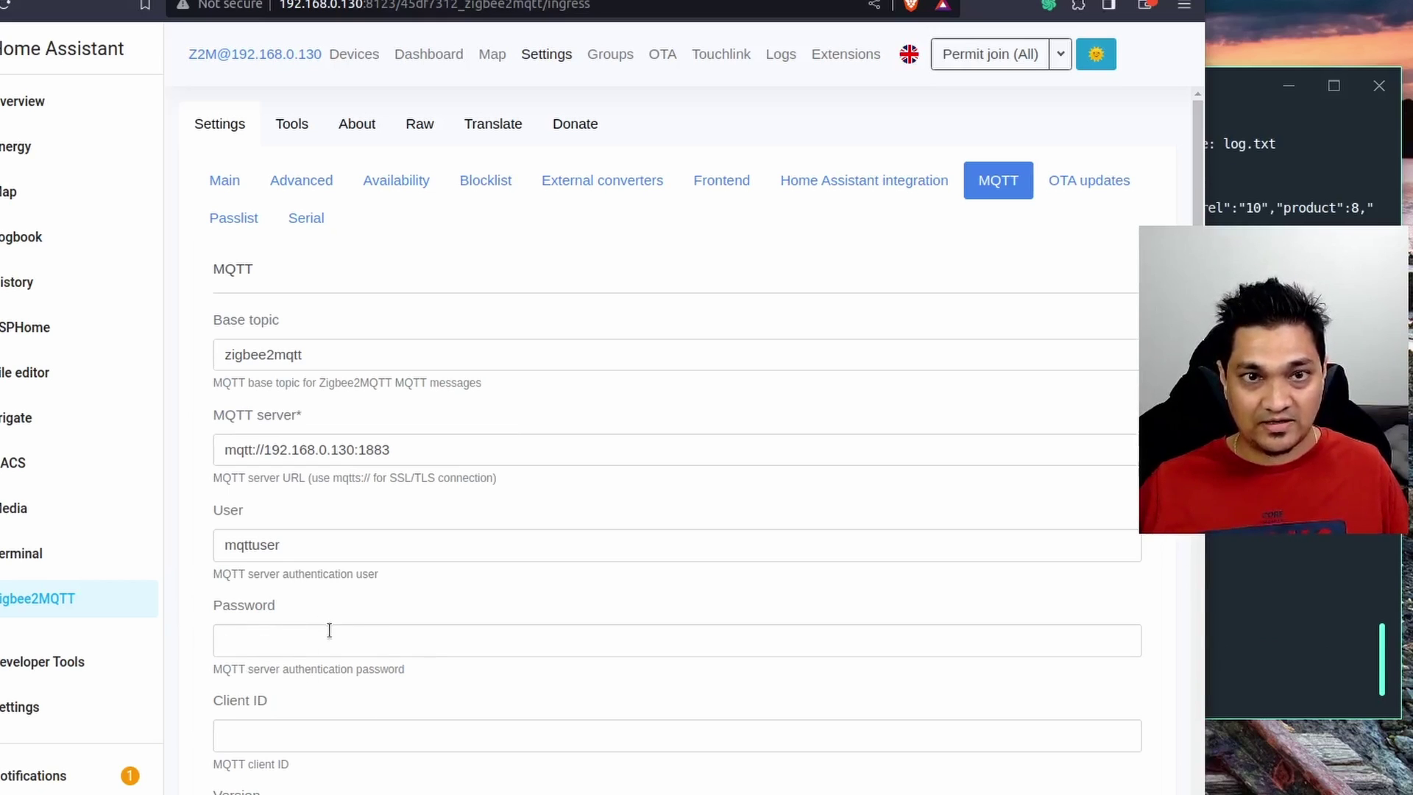
{"action": "left_click", "coordinate": [307, 222]}
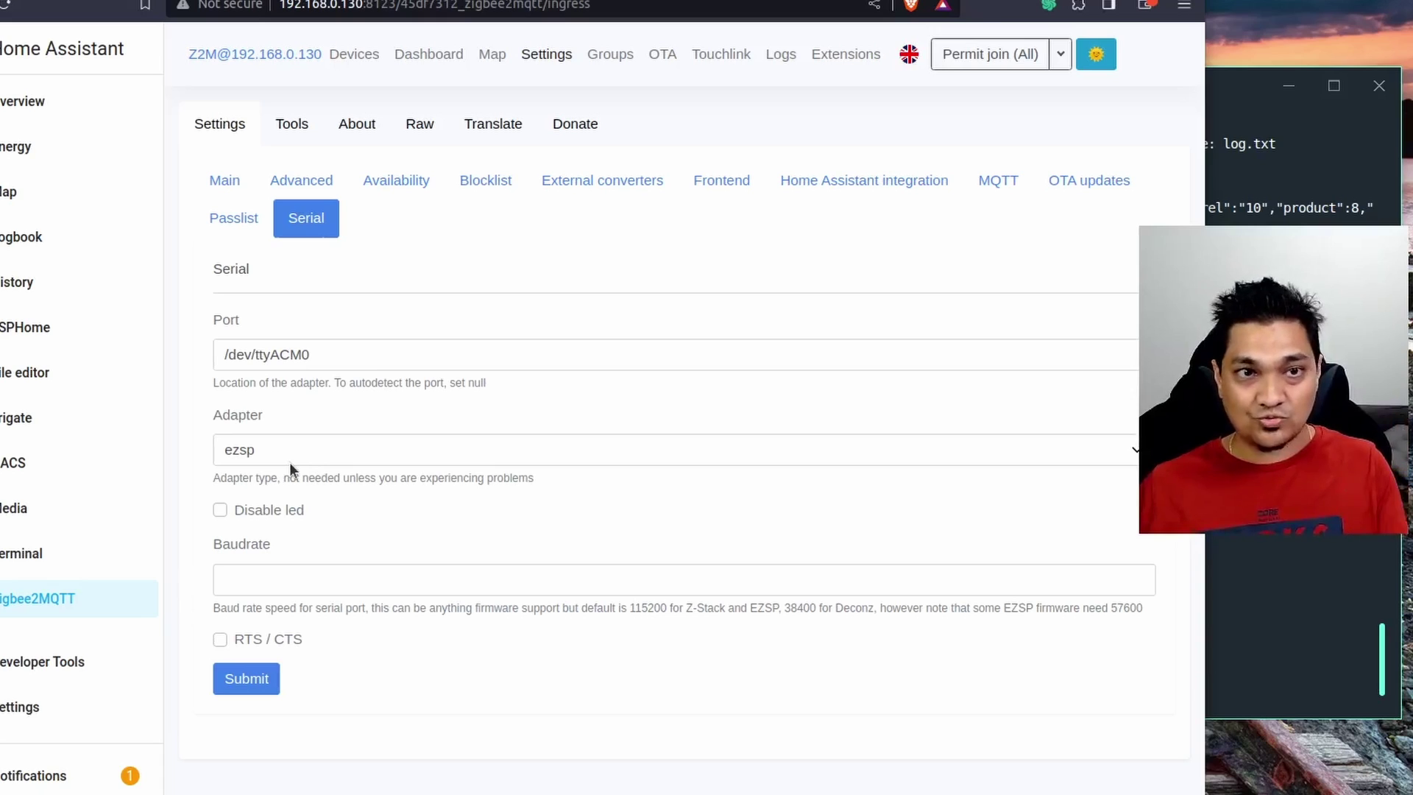
{"action": "left_click", "coordinate": [819, 184]}
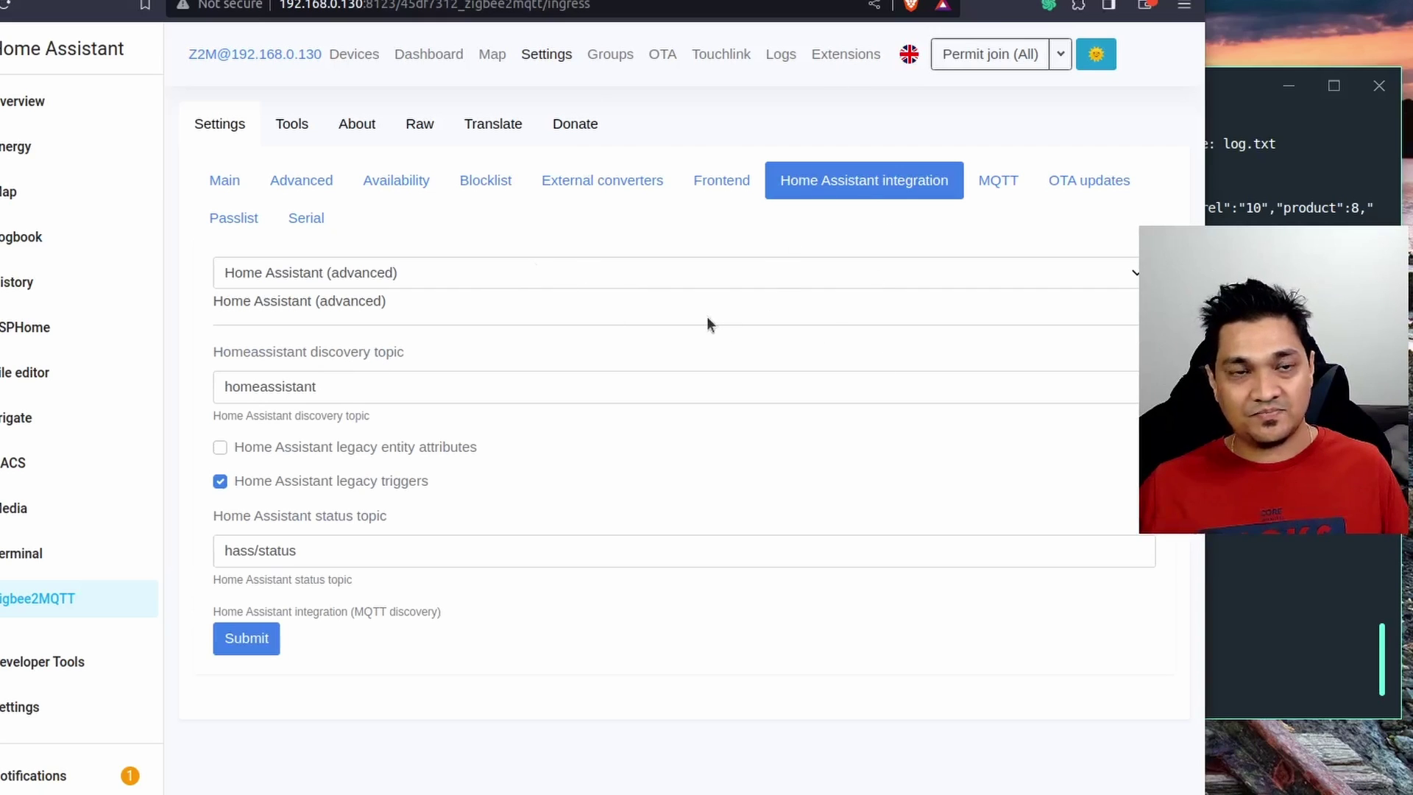
{"action": "left_click", "coordinate": [664, 57]}
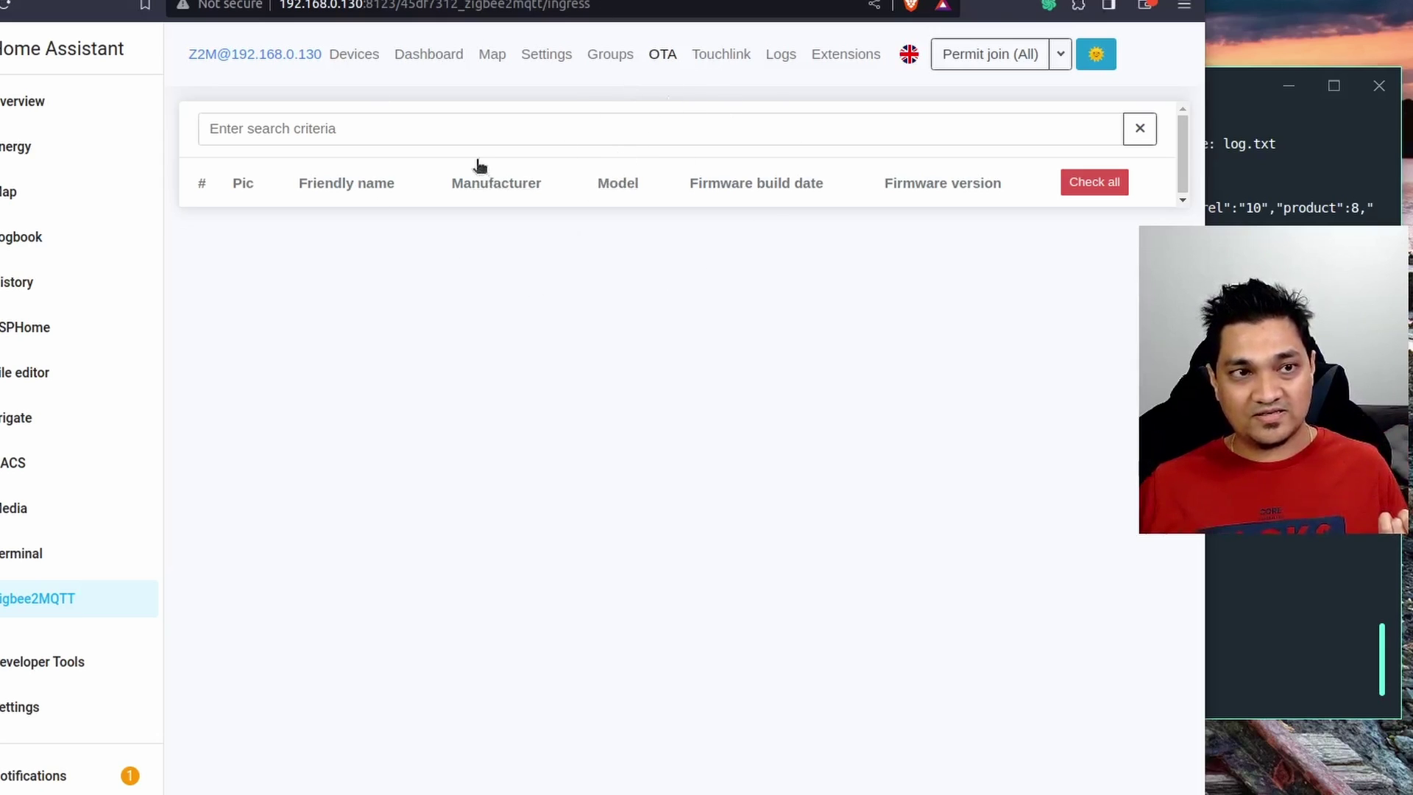
Return to the Zigbee2MQTT device list and permit joining on all devices to pair the smart plug.
{"action": "left_click", "coordinate": [350, 57]}
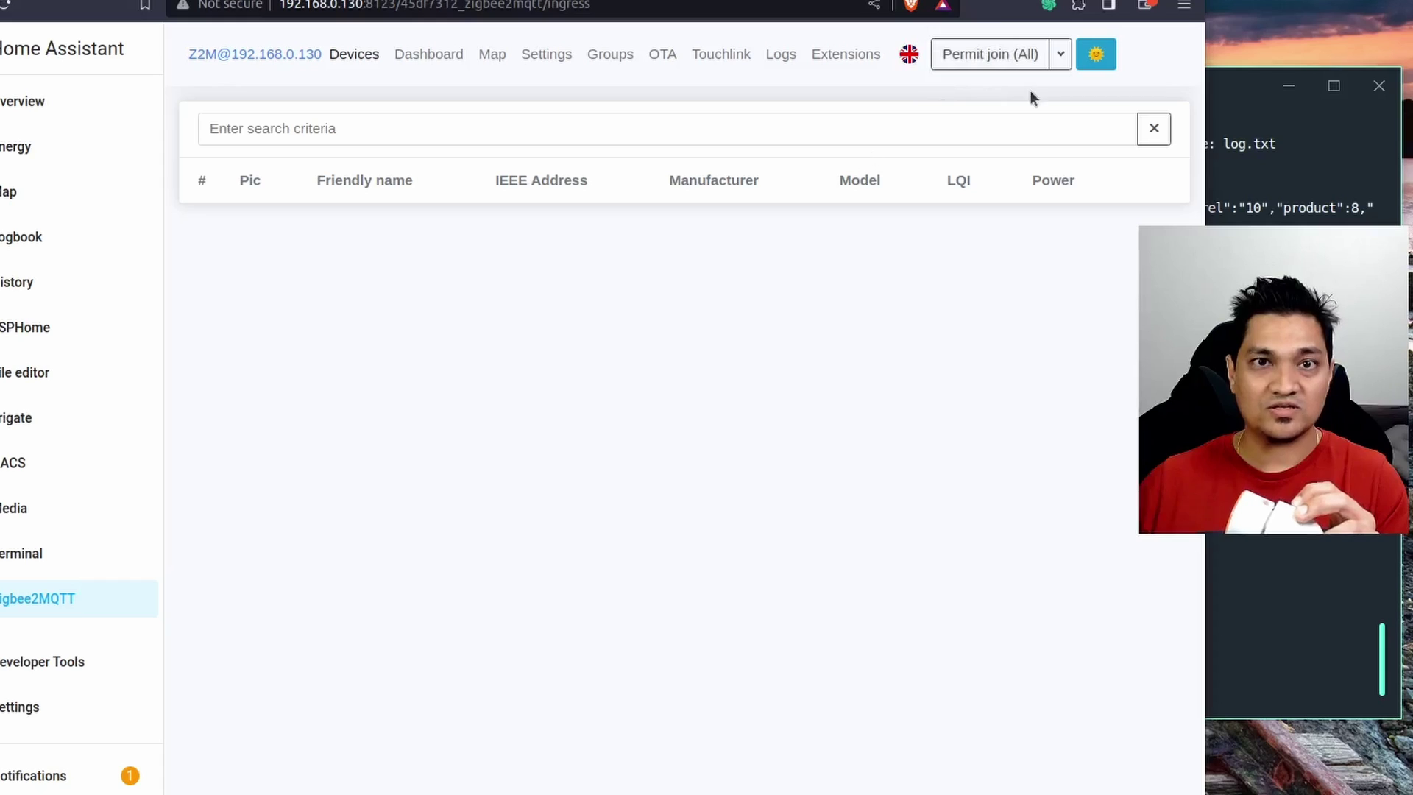
{"action": "left_click", "coordinate": [990, 54]}
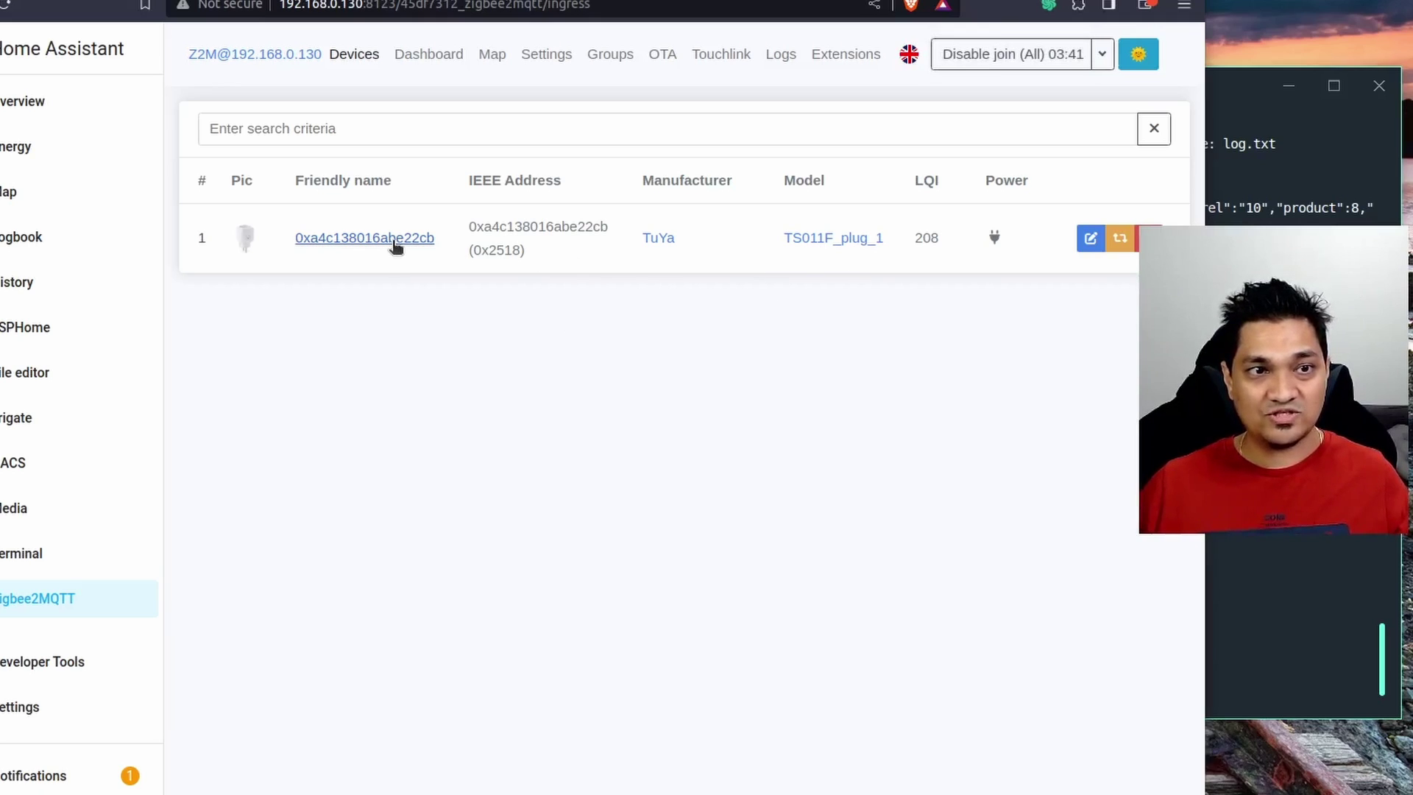
Rename the paired TuYa device to "first zigbee plug" and update its Home Assistant entity ID as well.
{"action": "left_click", "coordinate": [1090, 237]}
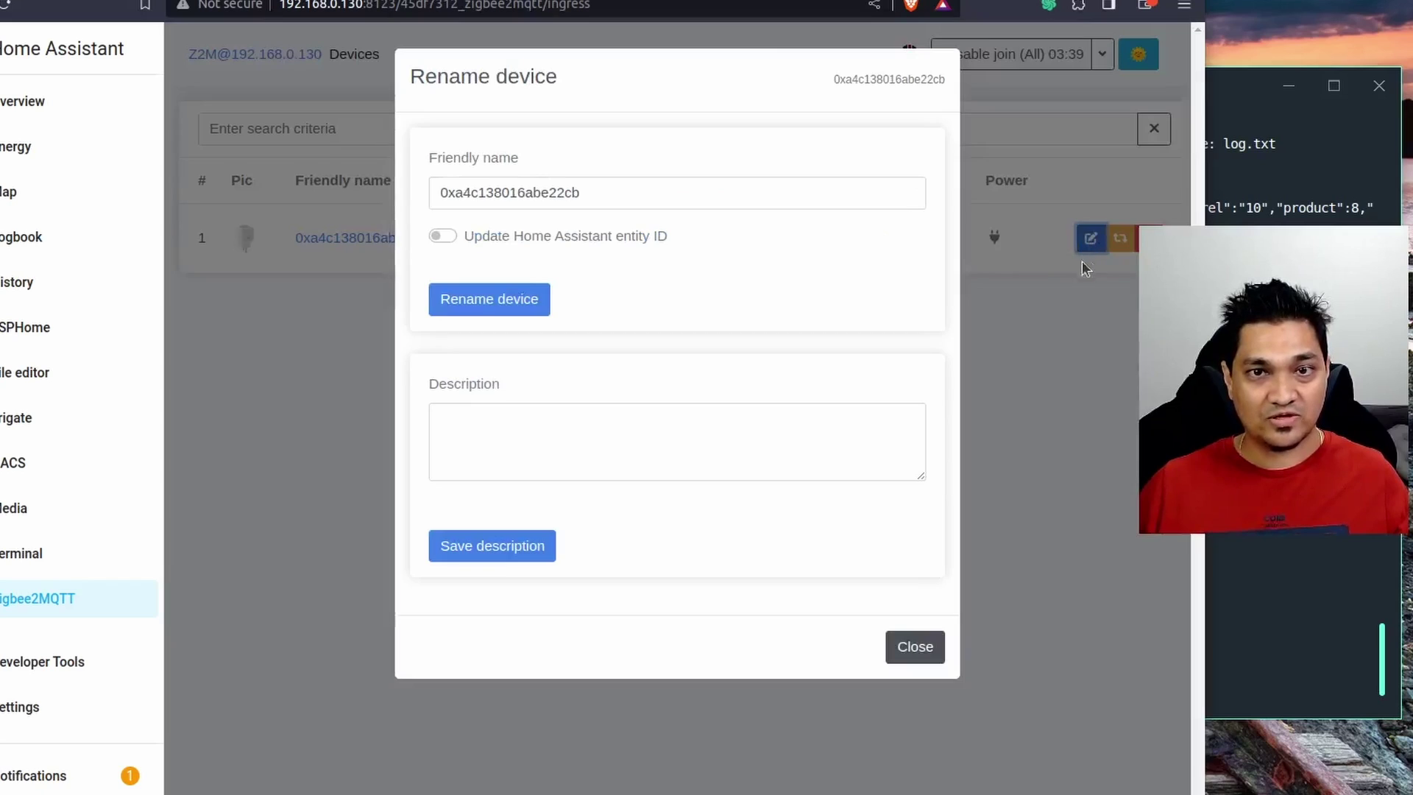
{"action": "double_click", "coordinate": [594, 194]}
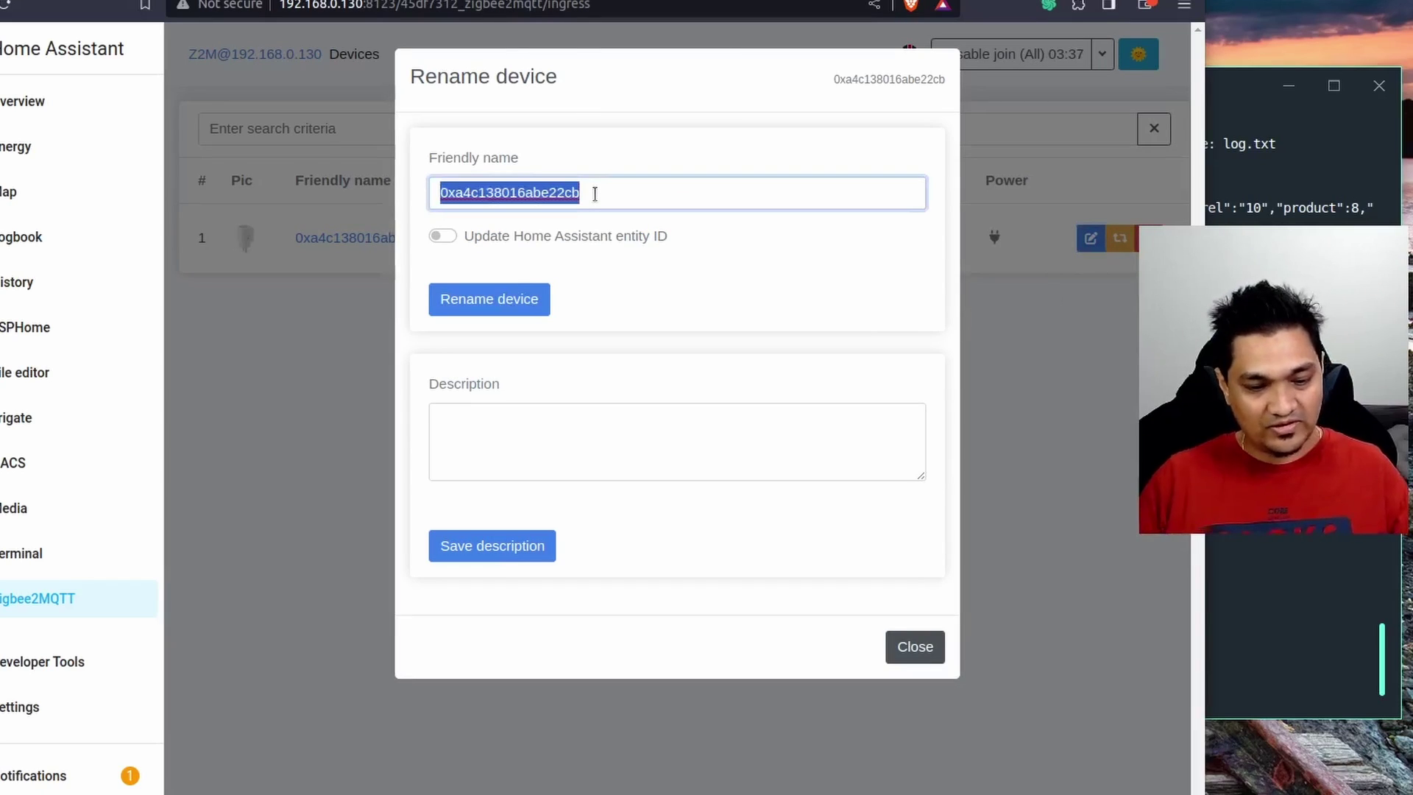
{"action": "type", "text": "first zi"}
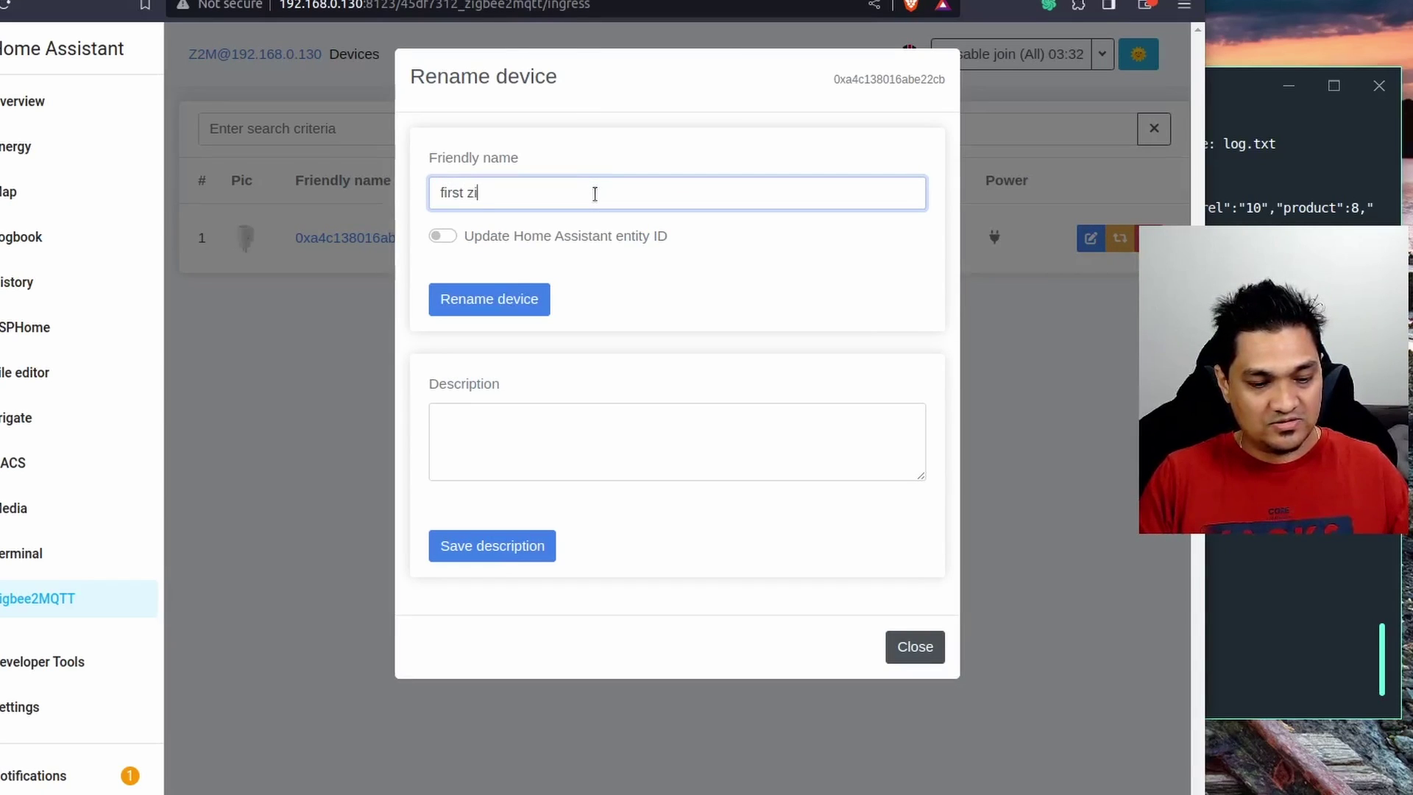
{"action": "type", "text": "gbee plug"}
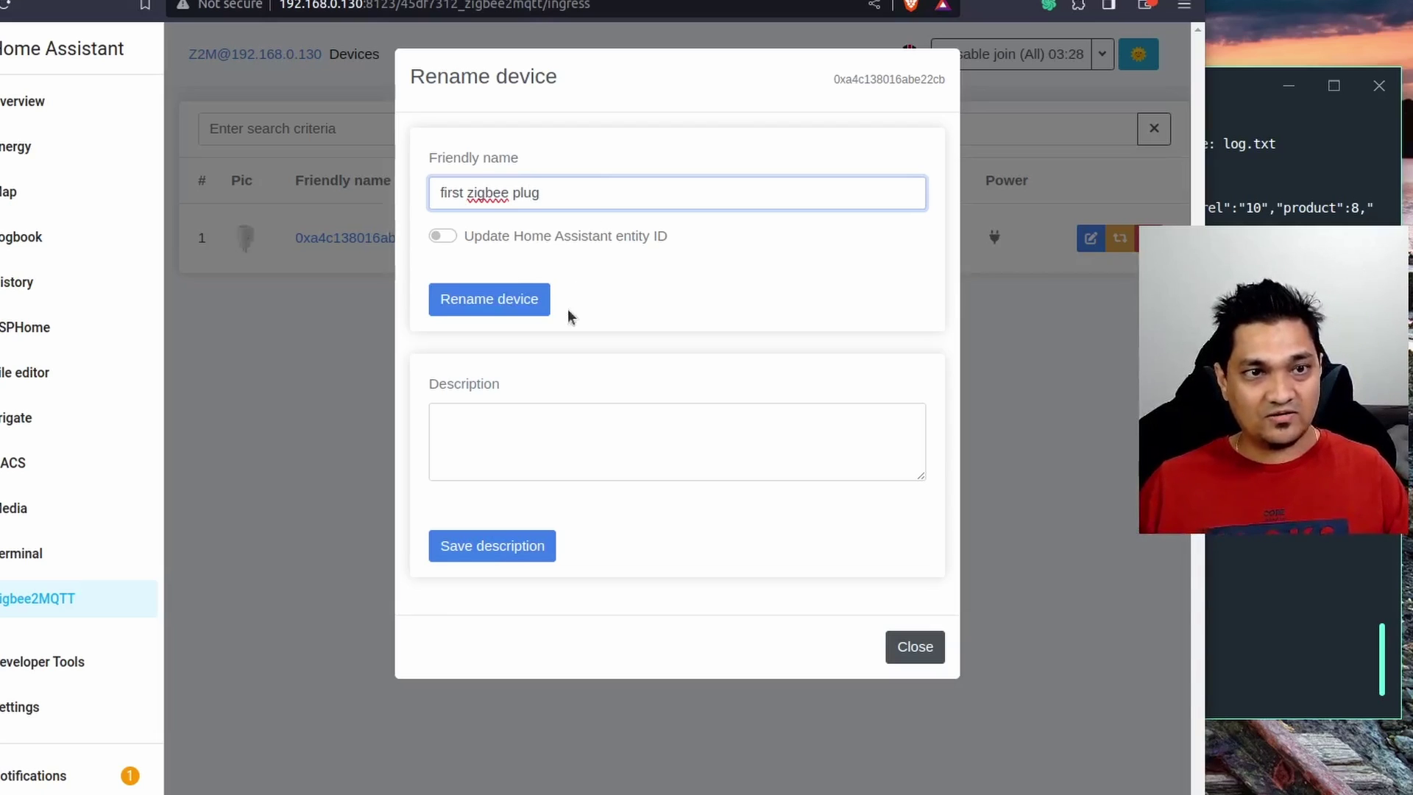
{"action": "left_click", "coordinate": [438, 236]}
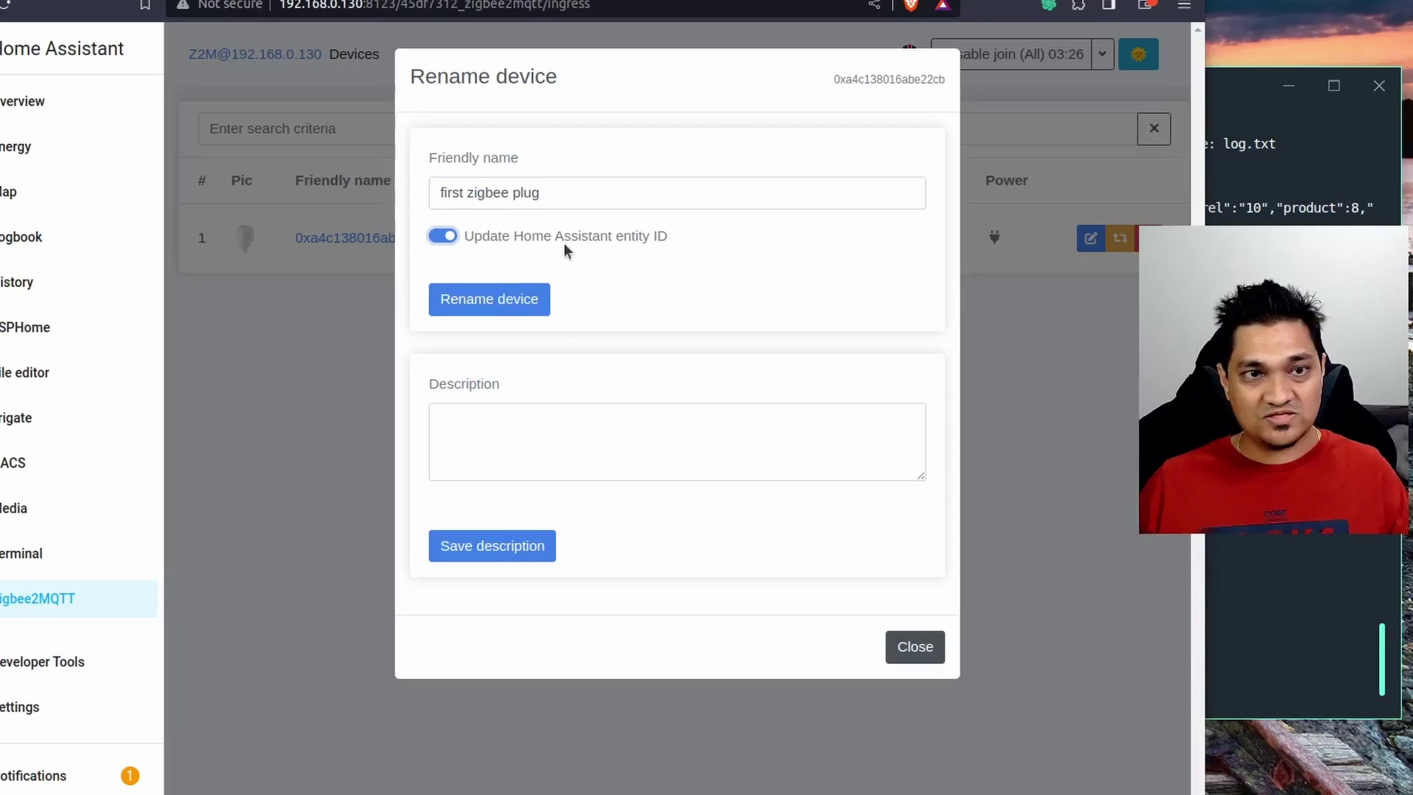
{"action": "left_click", "coordinate": [516, 298]}
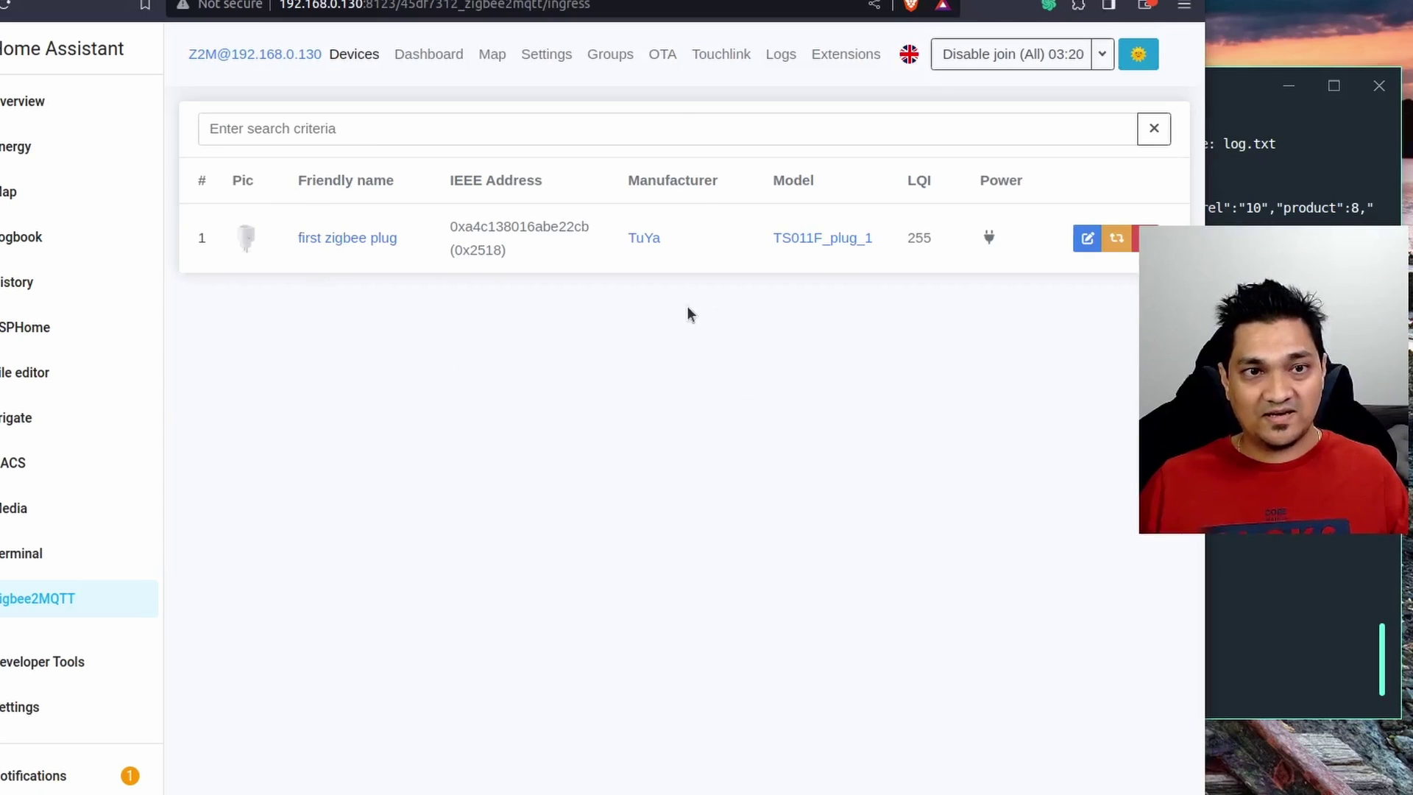
Open the details of first zigbee plug and examine its support status, IEEE address and manufacturer.
{"action": "left_click", "coordinate": [374, 240]}
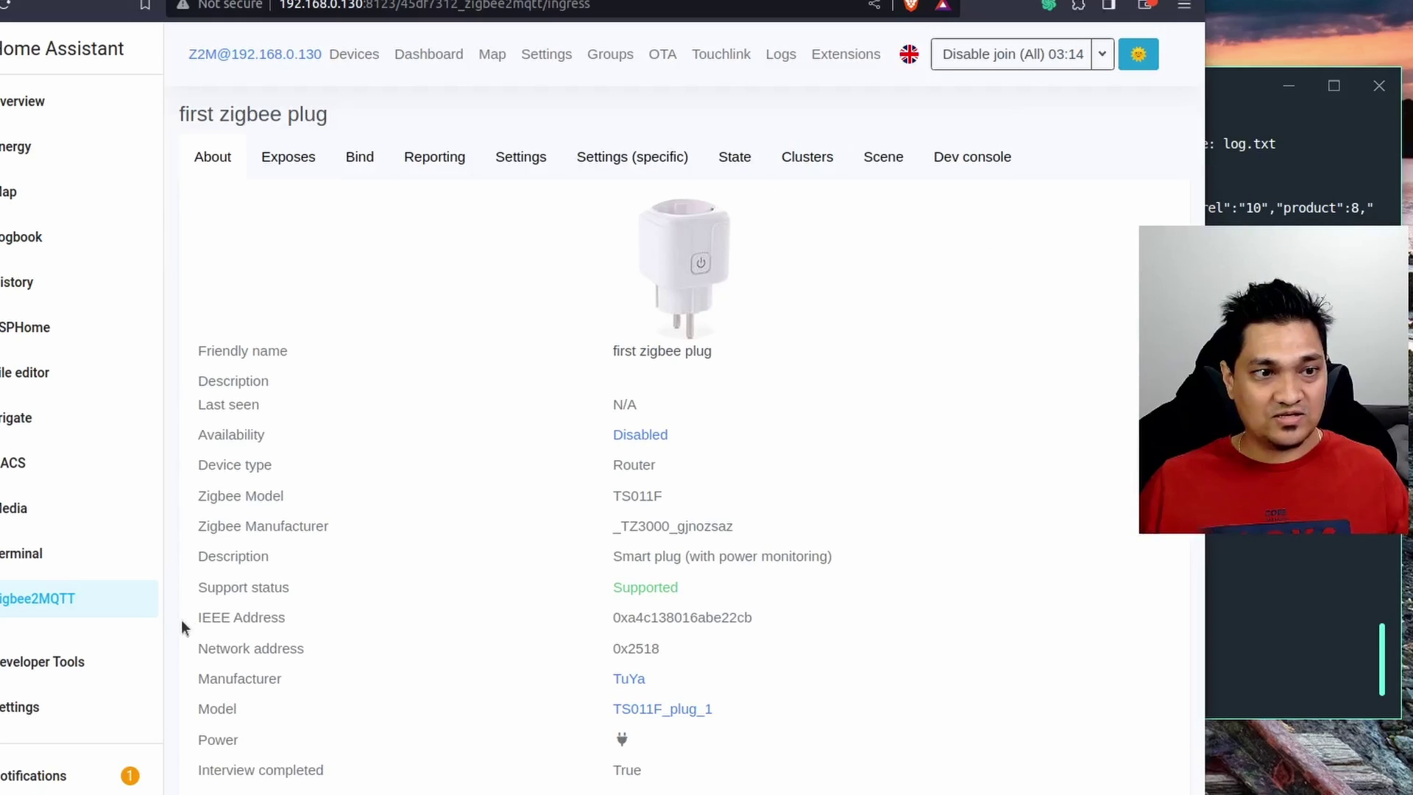
{"action": "left_click_drag", "start_coordinate": [199, 585], "coordinate": [394, 590]}
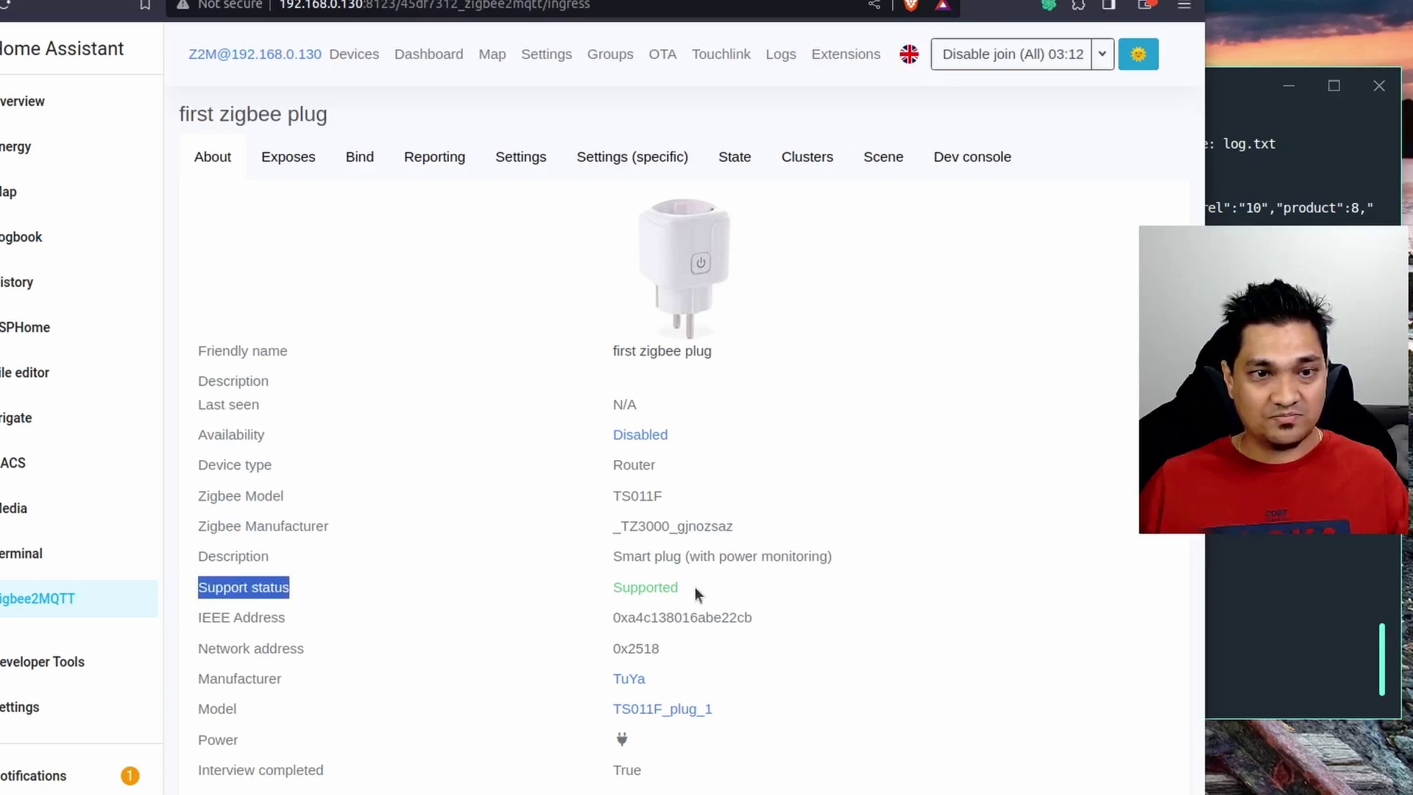
{"action": "left_click_drag", "start_coordinate": [696, 589], "coordinate": [613, 588]}
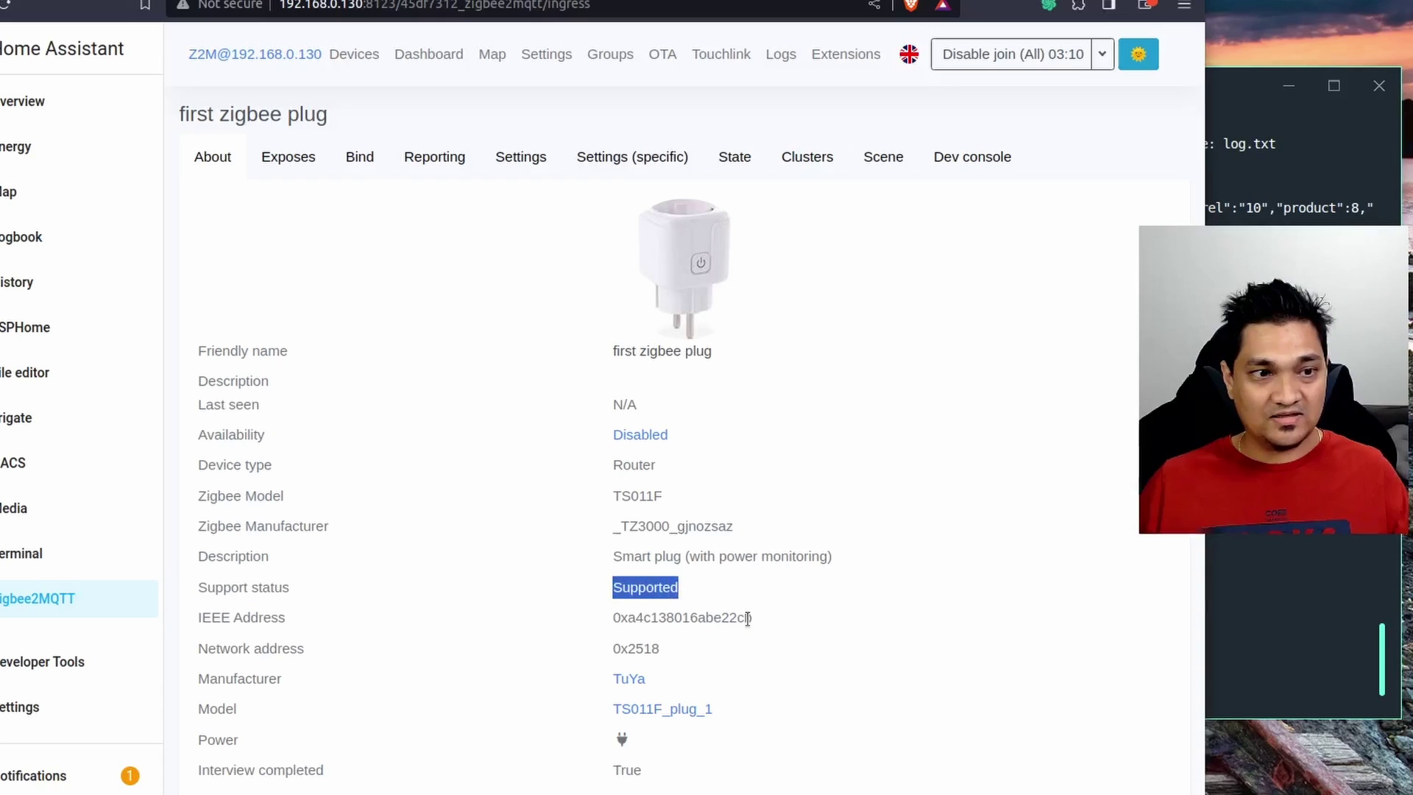
{"action": "left_click_drag", "start_coordinate": [747, 618], "coordinate": [577, 625]}
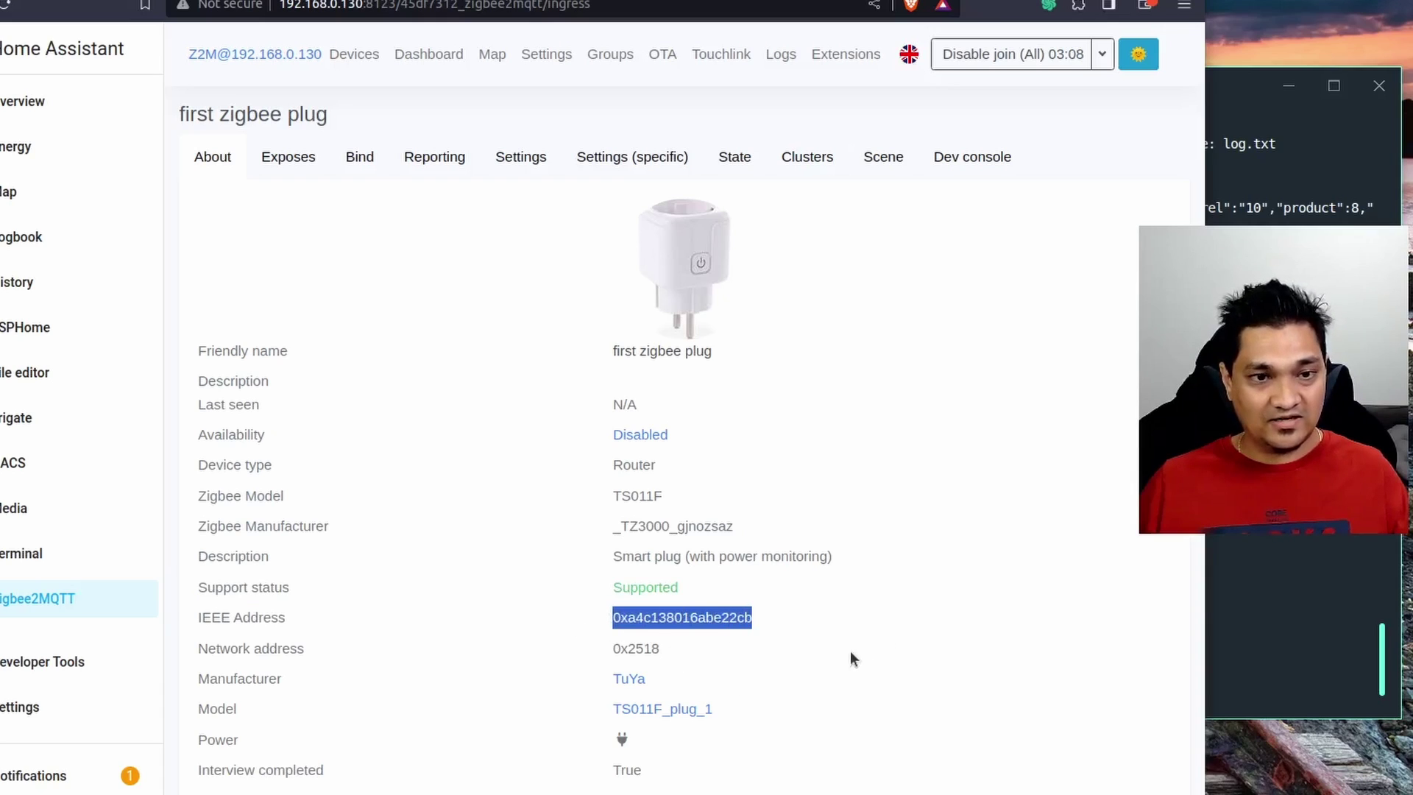
{"action": "left_click_drag", "start_coordinate": [679, 682], "coordinate": [567, 683]}
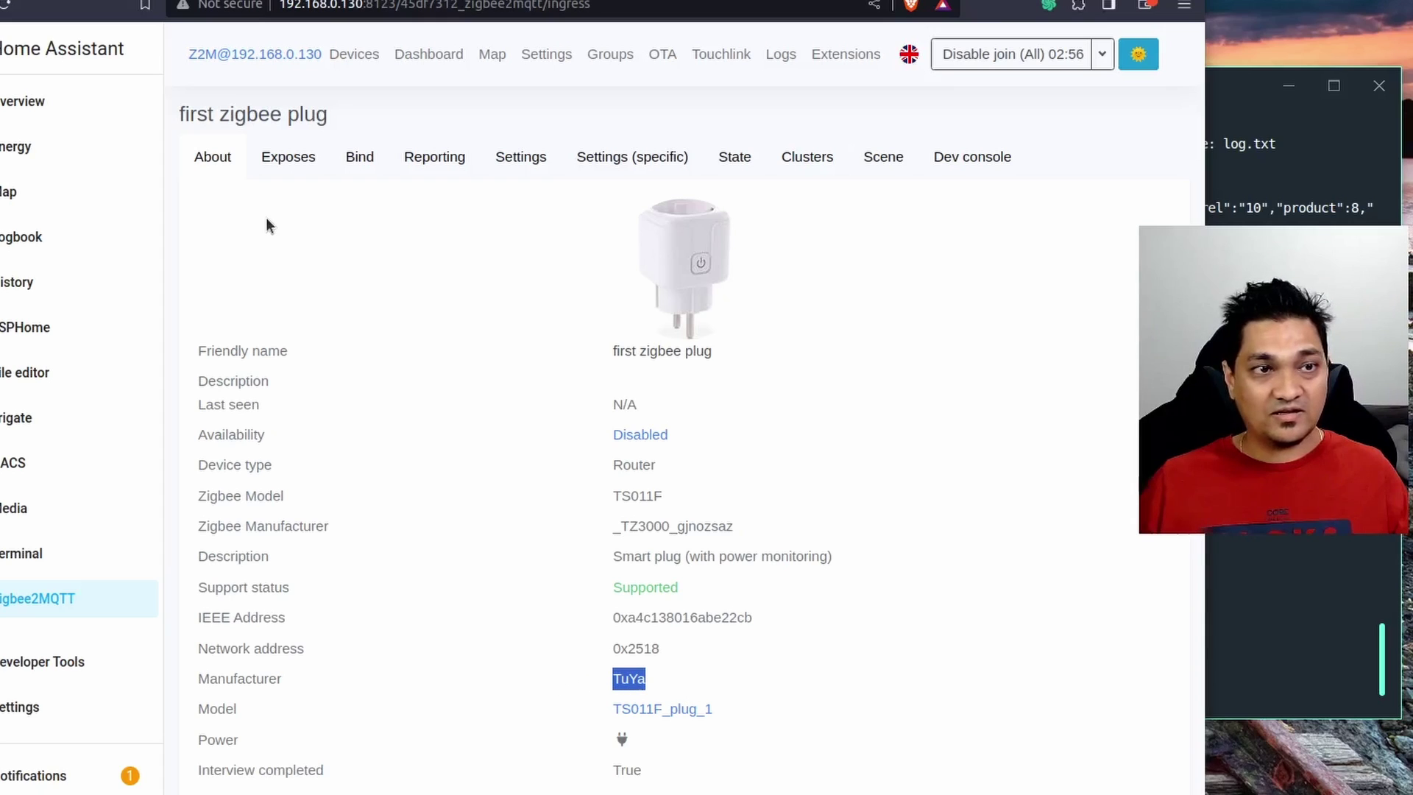
Examine the plug's exposed power, current, voltage and energy readings, and test switching its state off and back on.
{"action": "left_click", "coordinate": [285, 156]}
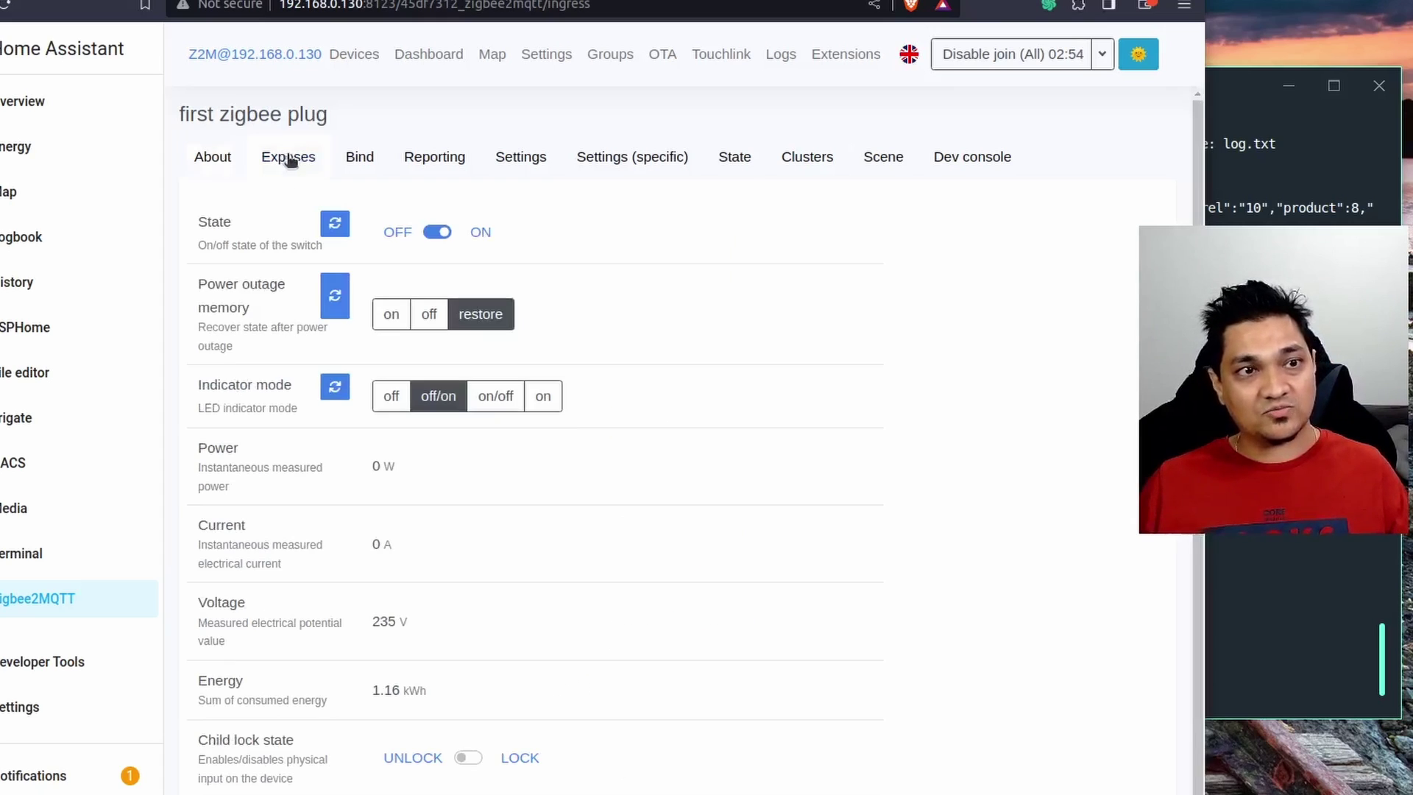
{"action": "scroll", "coordinate": [637, 524], "scroll_direction": "down", "scroll_amount": 1}
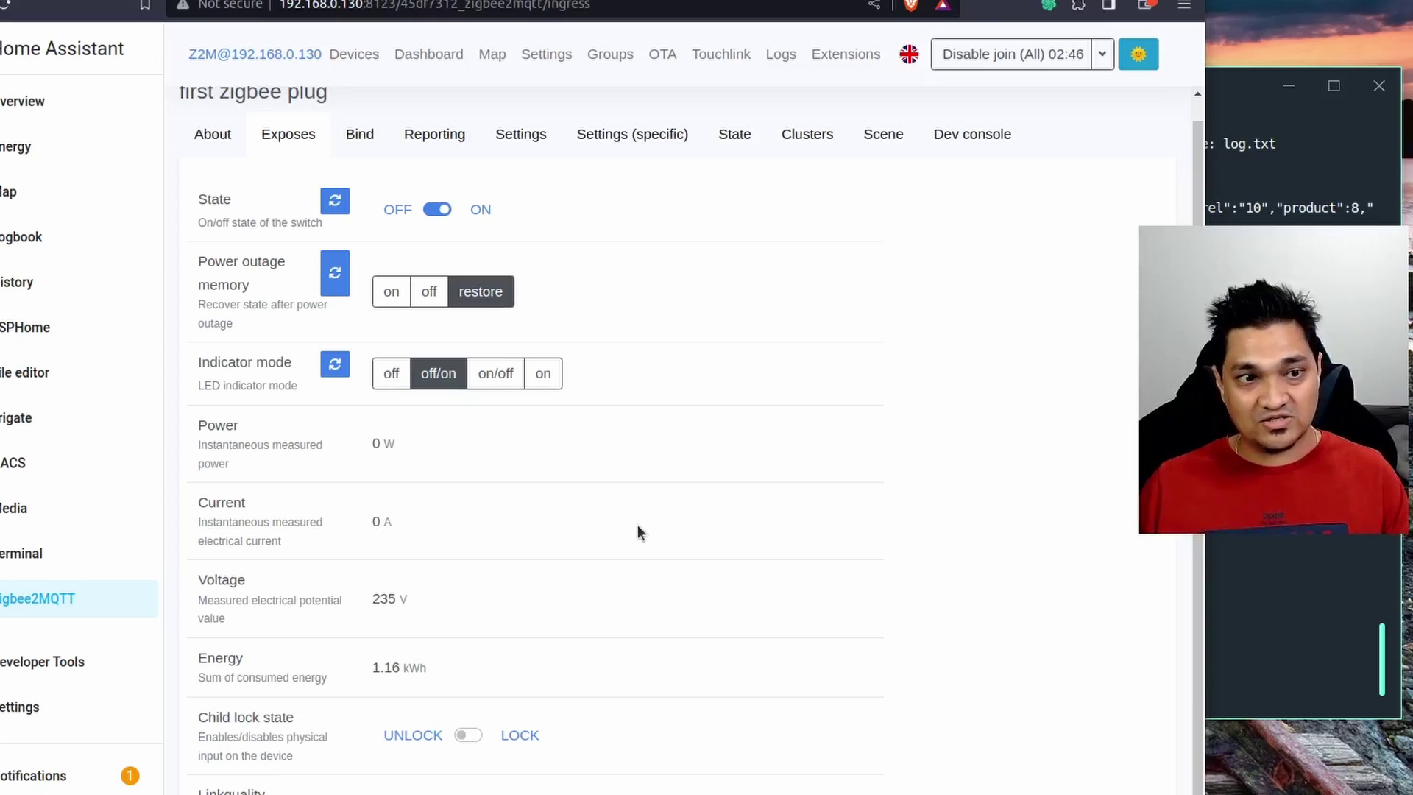
{"action": "left_click_drag", "start_coordinate": [600, 616], "coordinate": [424, 574]}
{"action": "left_click_drag", "start_coordinate": [275, 447], "coordinate": [256, 429]}
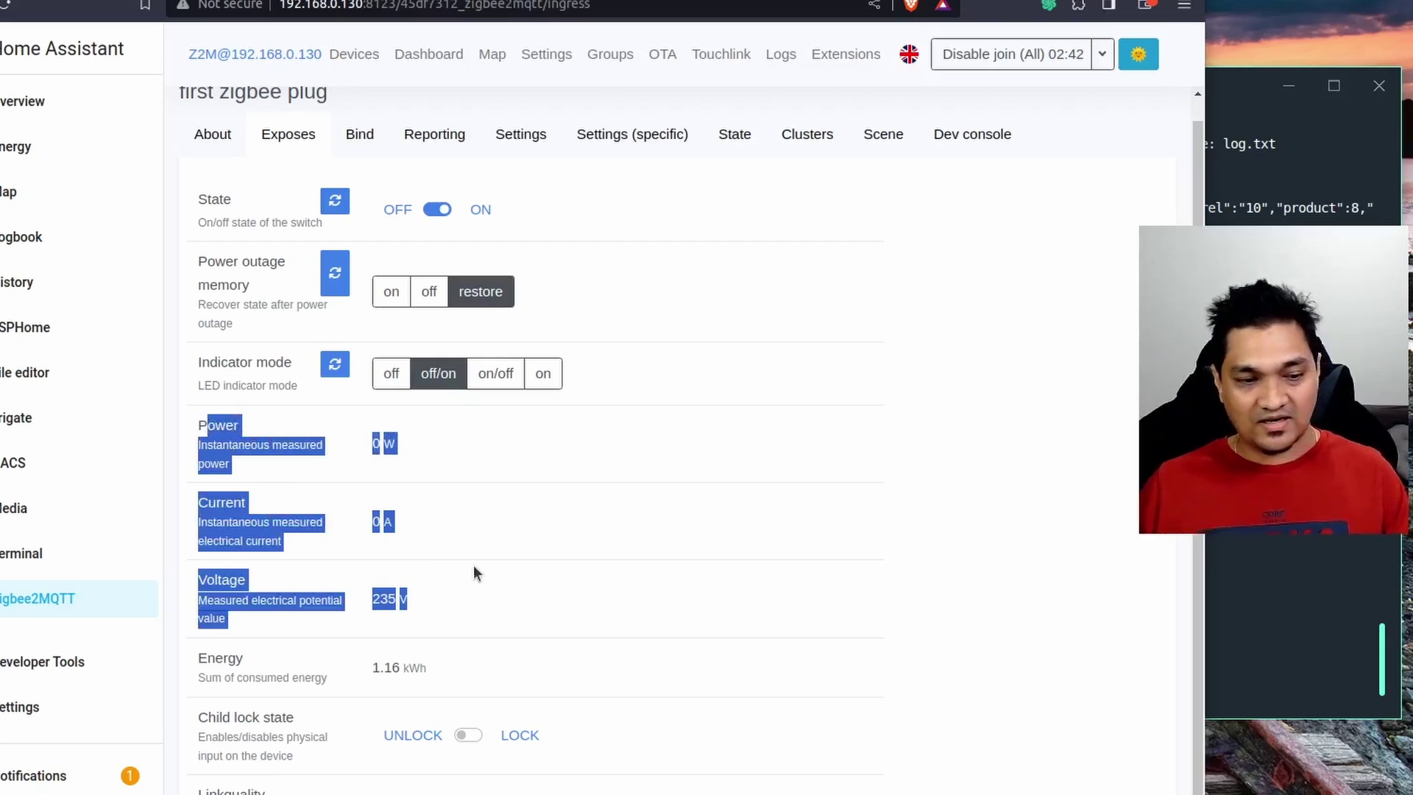
{"action": "left_click", "coordinate": [393, 519]}
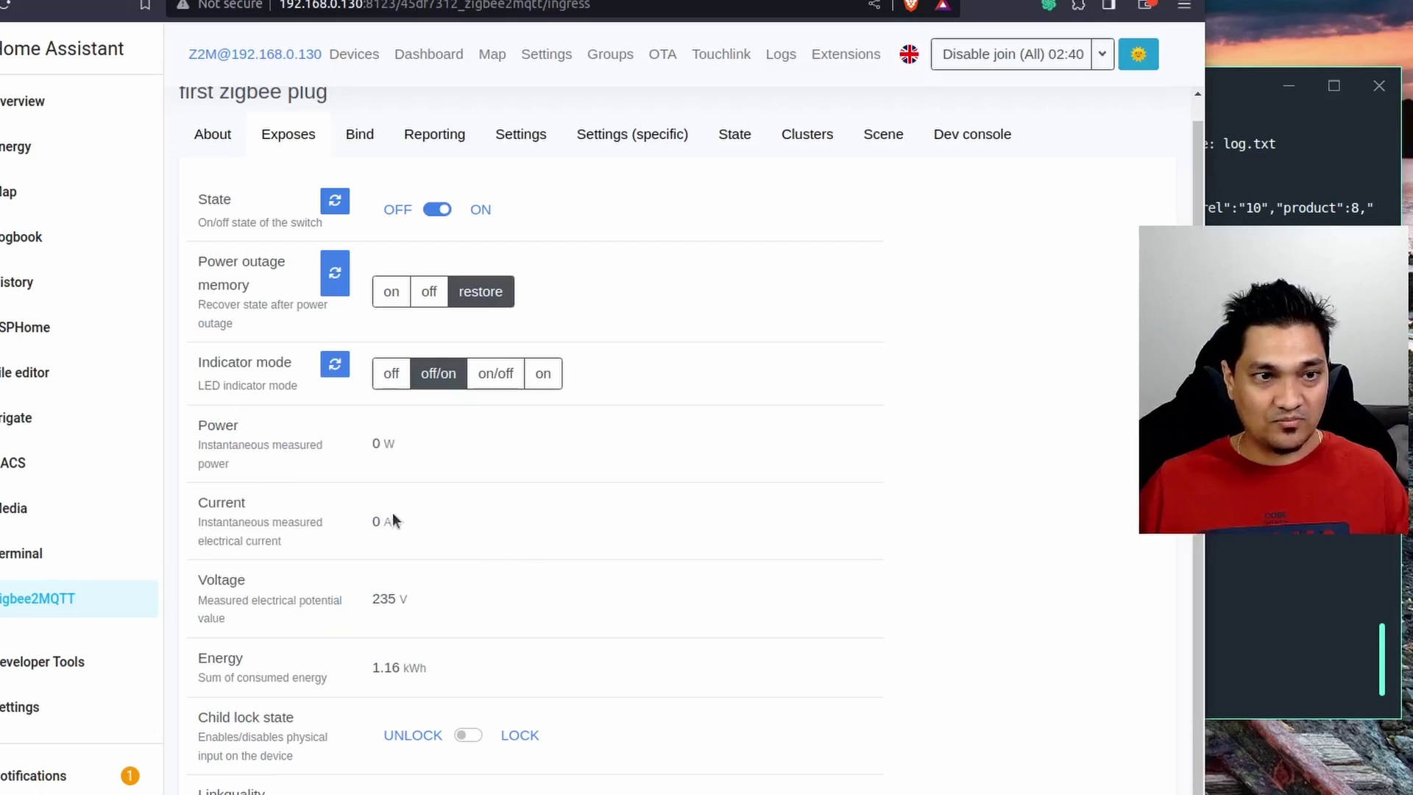
{"action": "left_click_drag", "start_coordinate": [376, 439], "coordinate": [370, 442]}
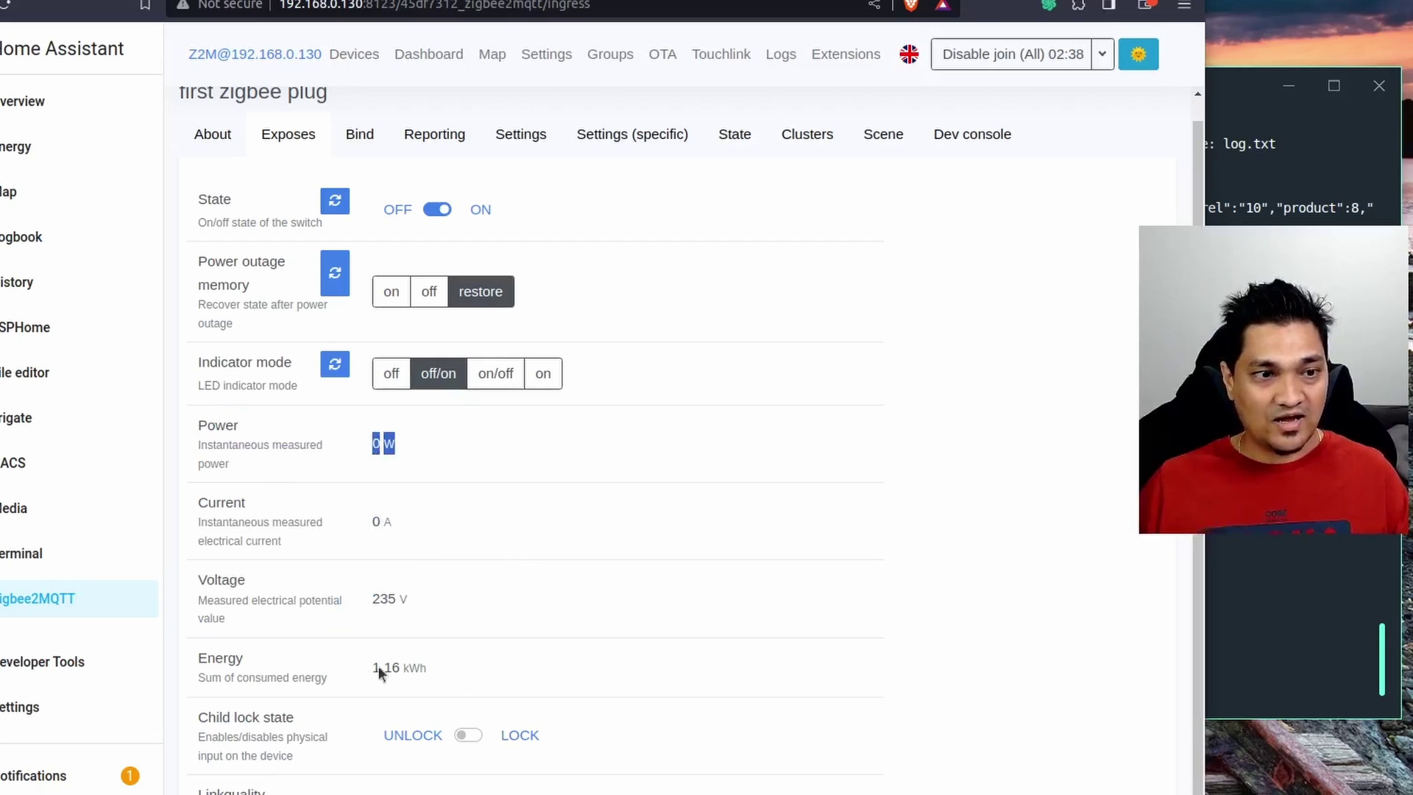
{"action": "left_click_drag", "start_coordinate": [427, 667], "coordinate": [356, 673]}
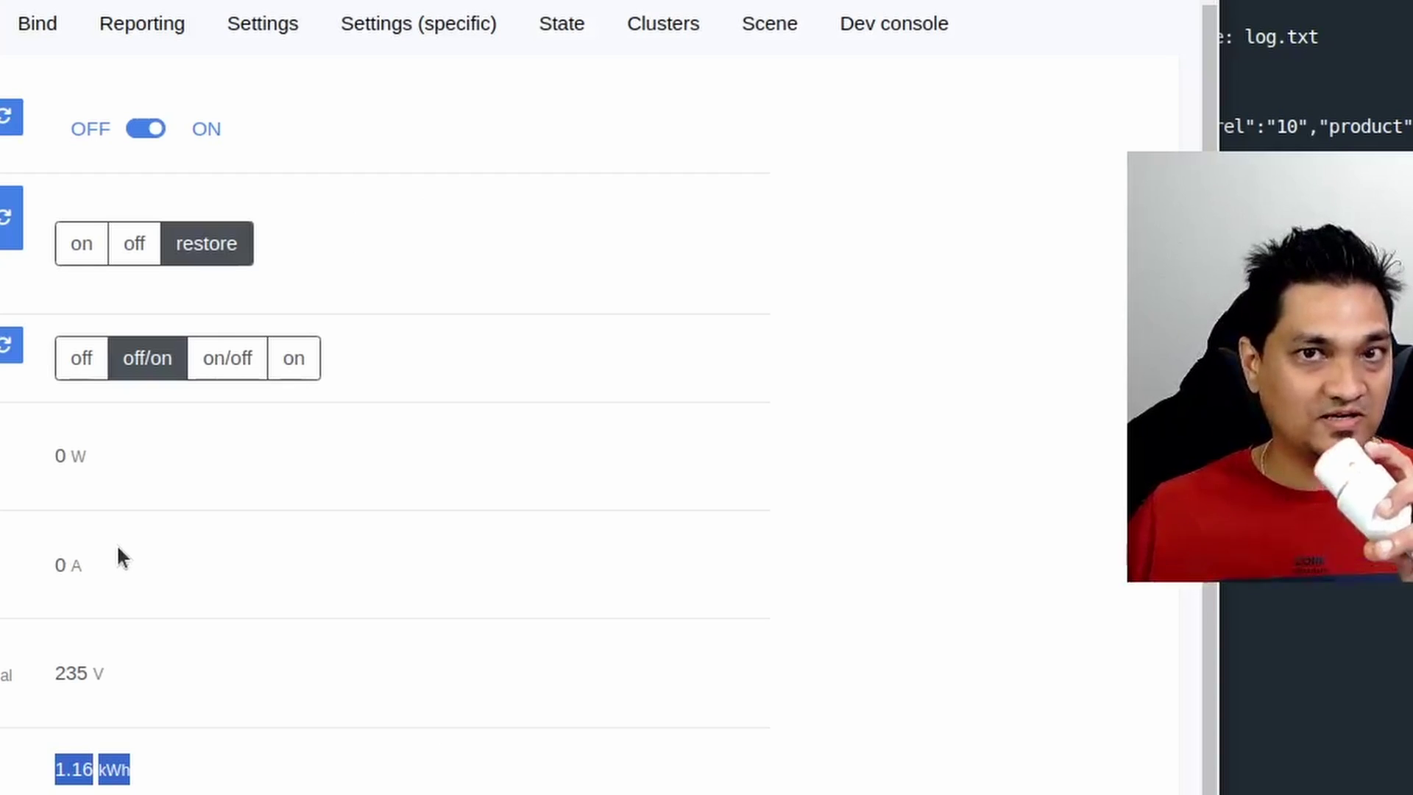
{"action": "left_click", "coordinate": [147, 125]}
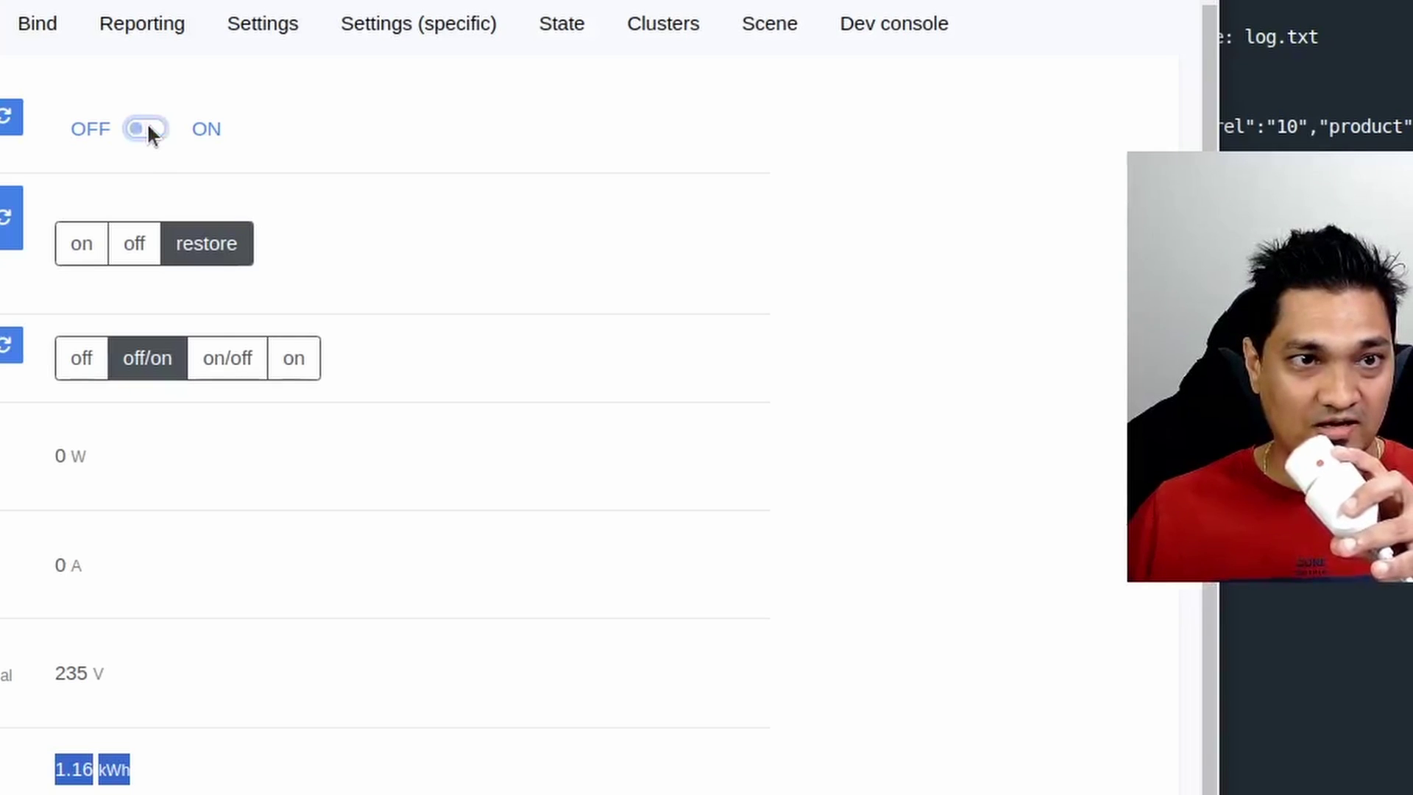
{"action": "left_click", "coordinate": [148, 125]}
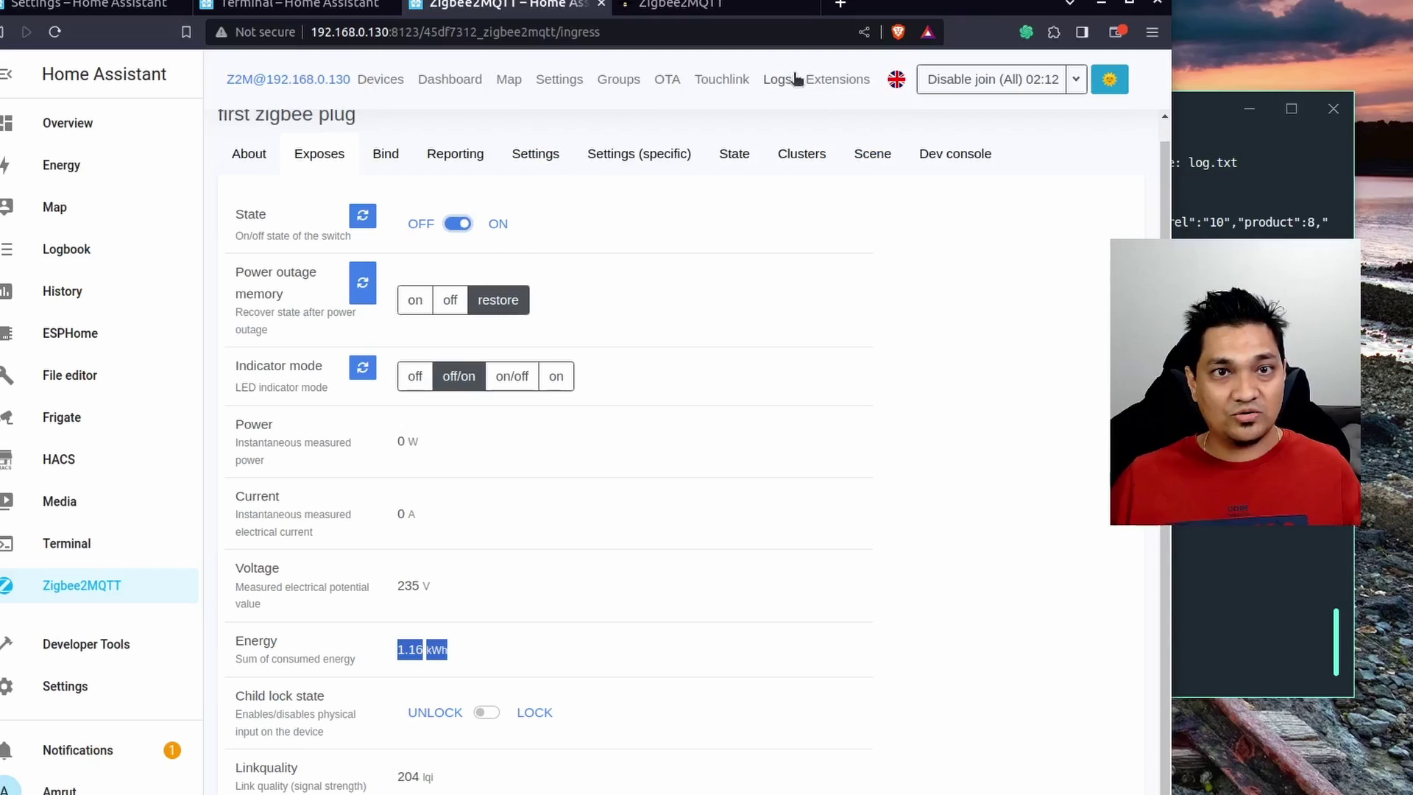
View the plug's firmware update entry on the Zigbee2MQTT OTA page.
{"action": "left_click", "coordinate": [669, 81]}
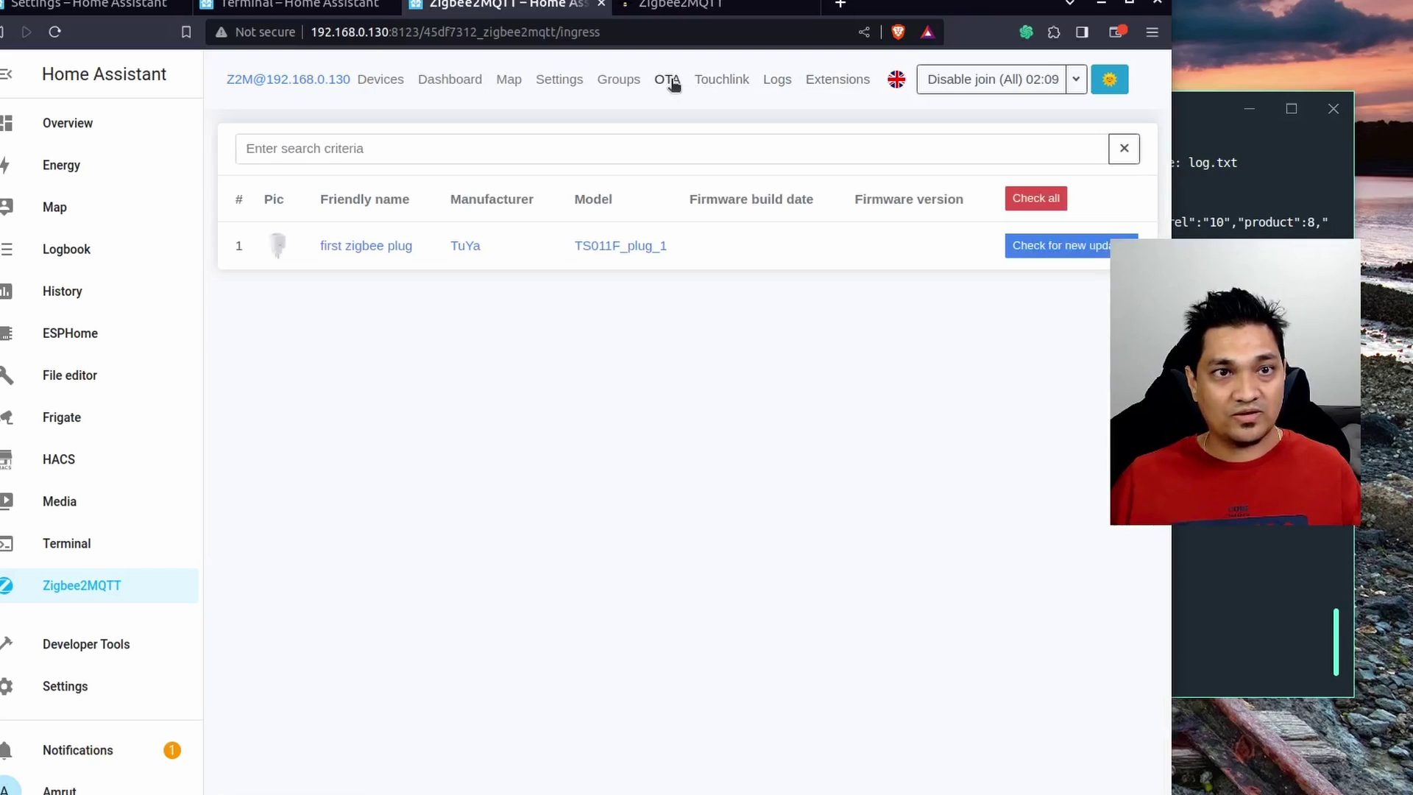
{"action": "left_click_drag", "start_coordinate": [846, 6], "coordinate": [758, 6]}
{"action": "left_click", "coordinate": [1016, 231]}
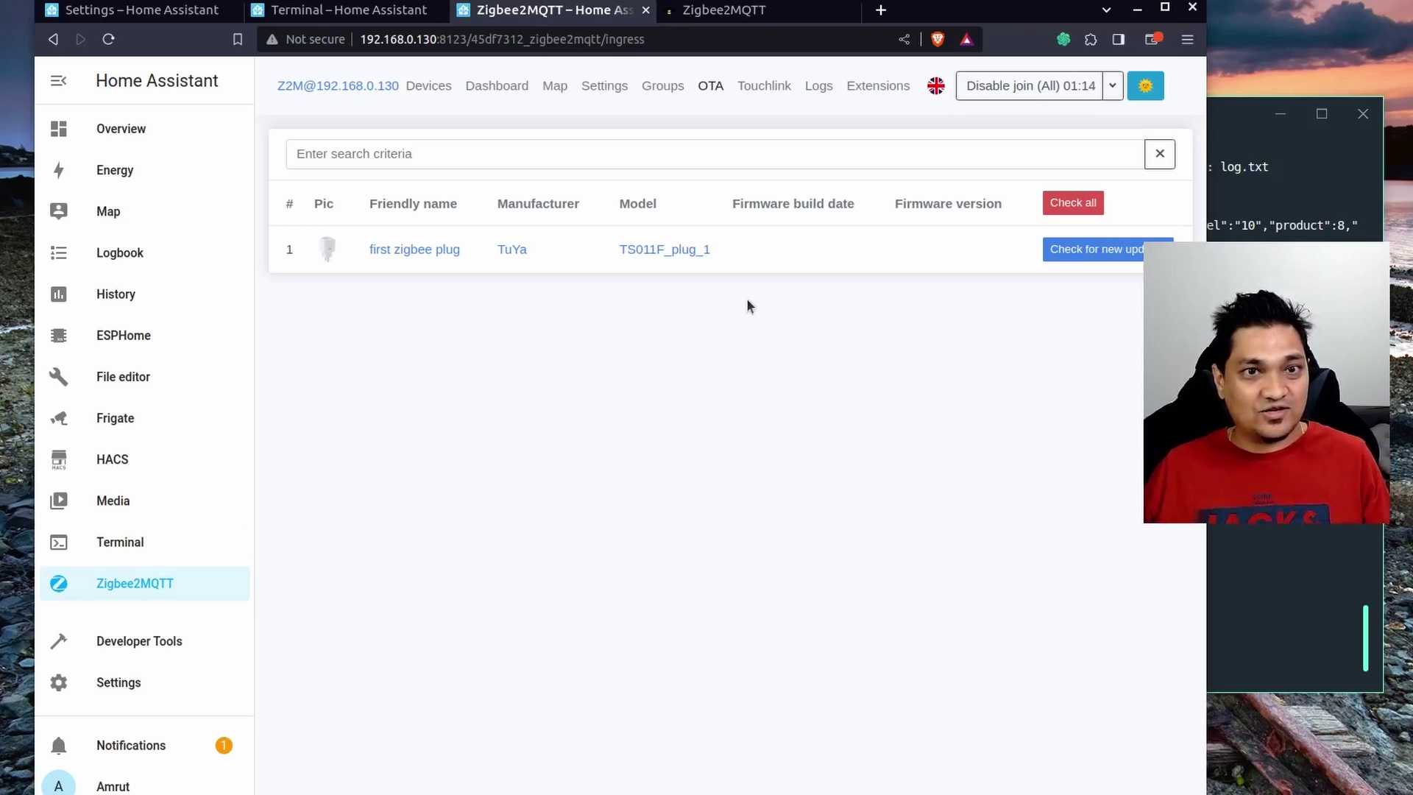
In Home Assistant's Devices & Services, open the MQTT integration and go to its first zigbee plug device.
{"action": "left_click", "coordinate": [142, 687]}
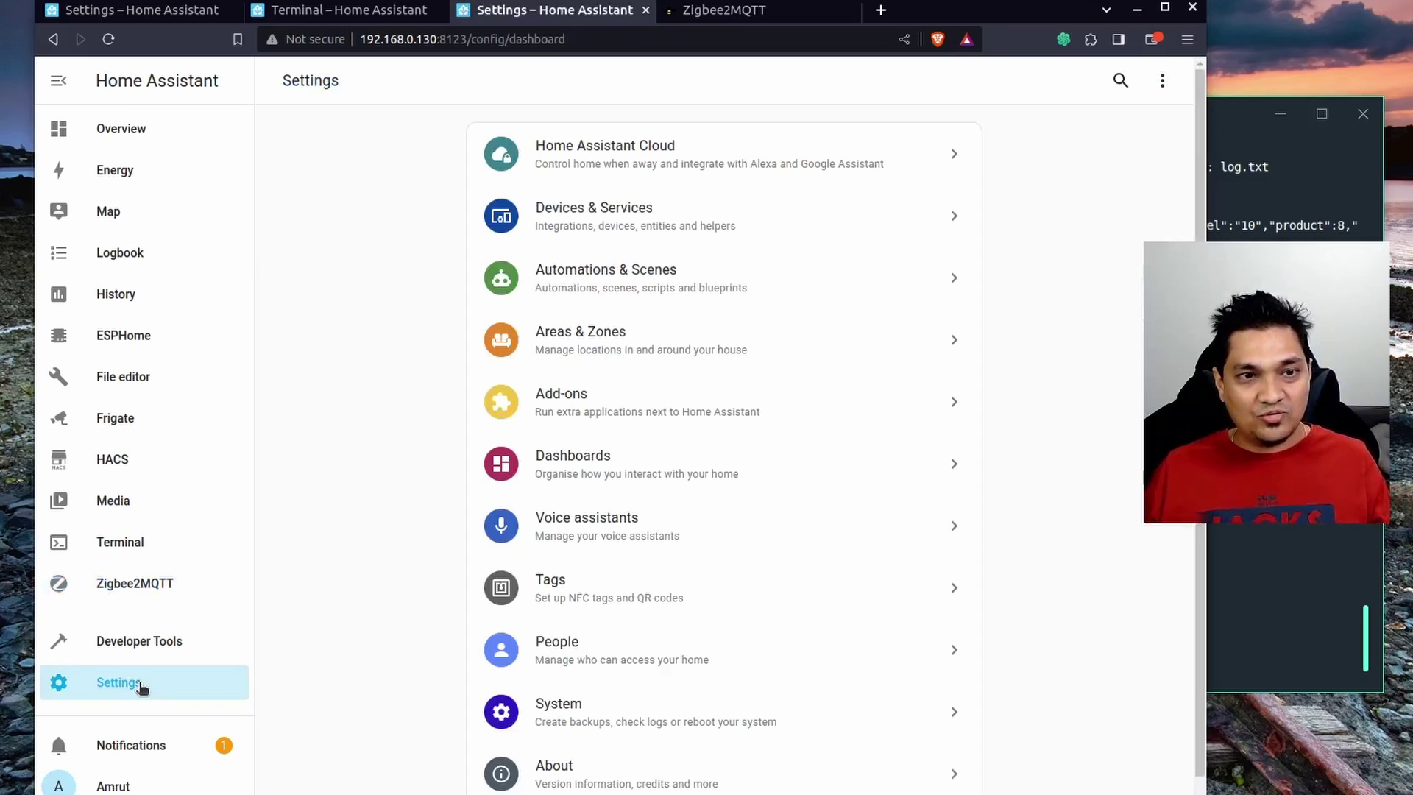
{"action": "left_click", "coordinate": [698, 237]}
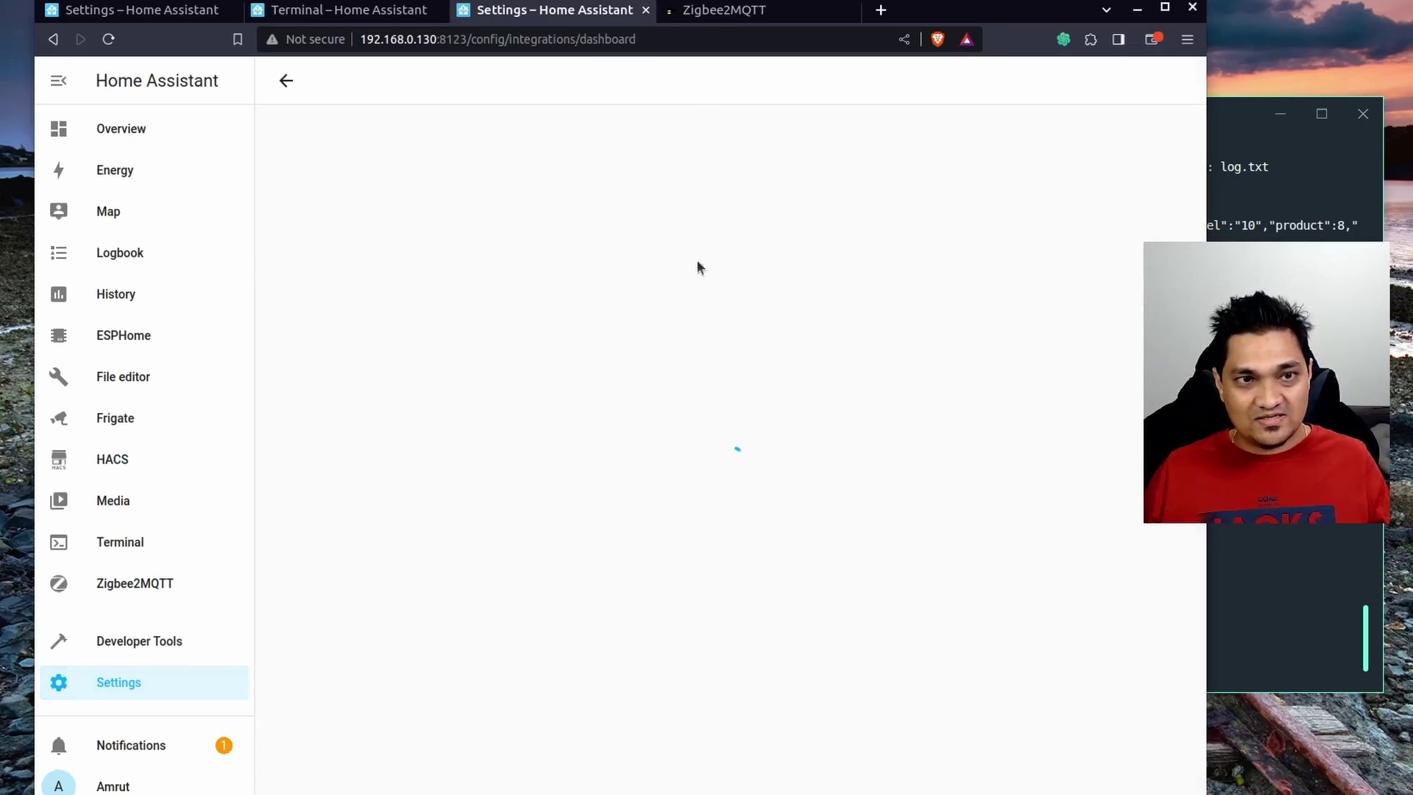
{"action": "scroll", "coordinate": [731, 670], "scroll_direction": "down", "scroll_amount": 8}
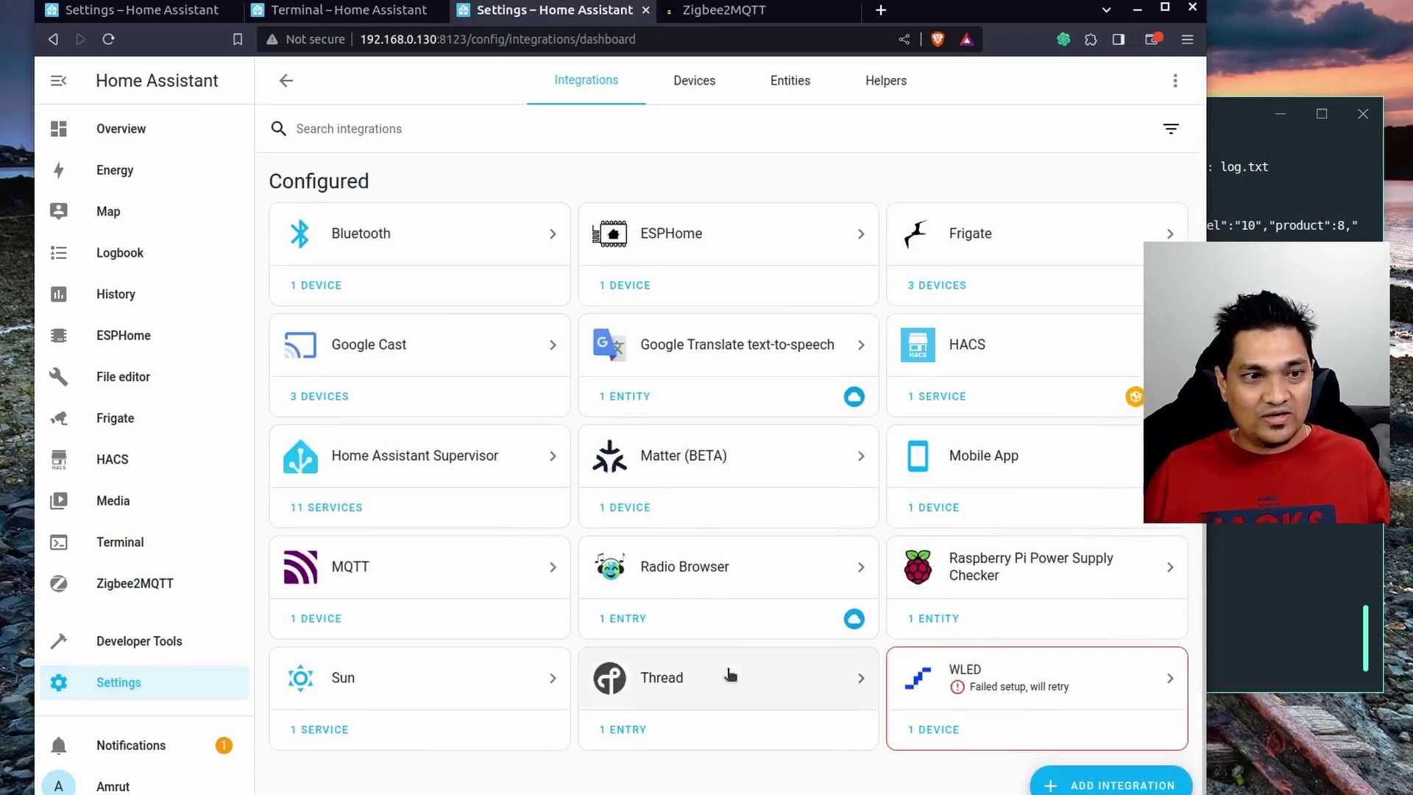
{"action": "left_click", "coordinate": [416, 571]}
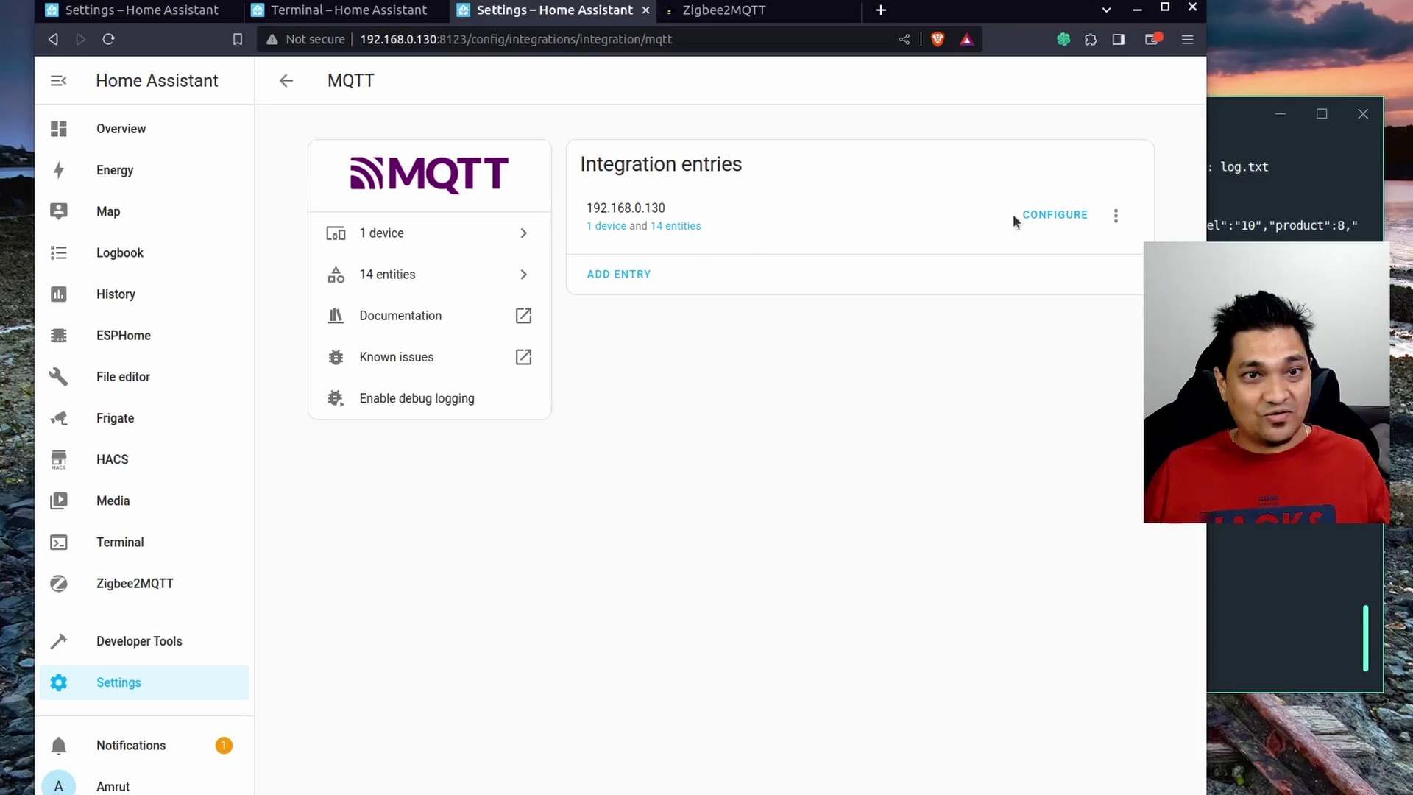
{"action": "left_click", "coordinate": [600, 226]}
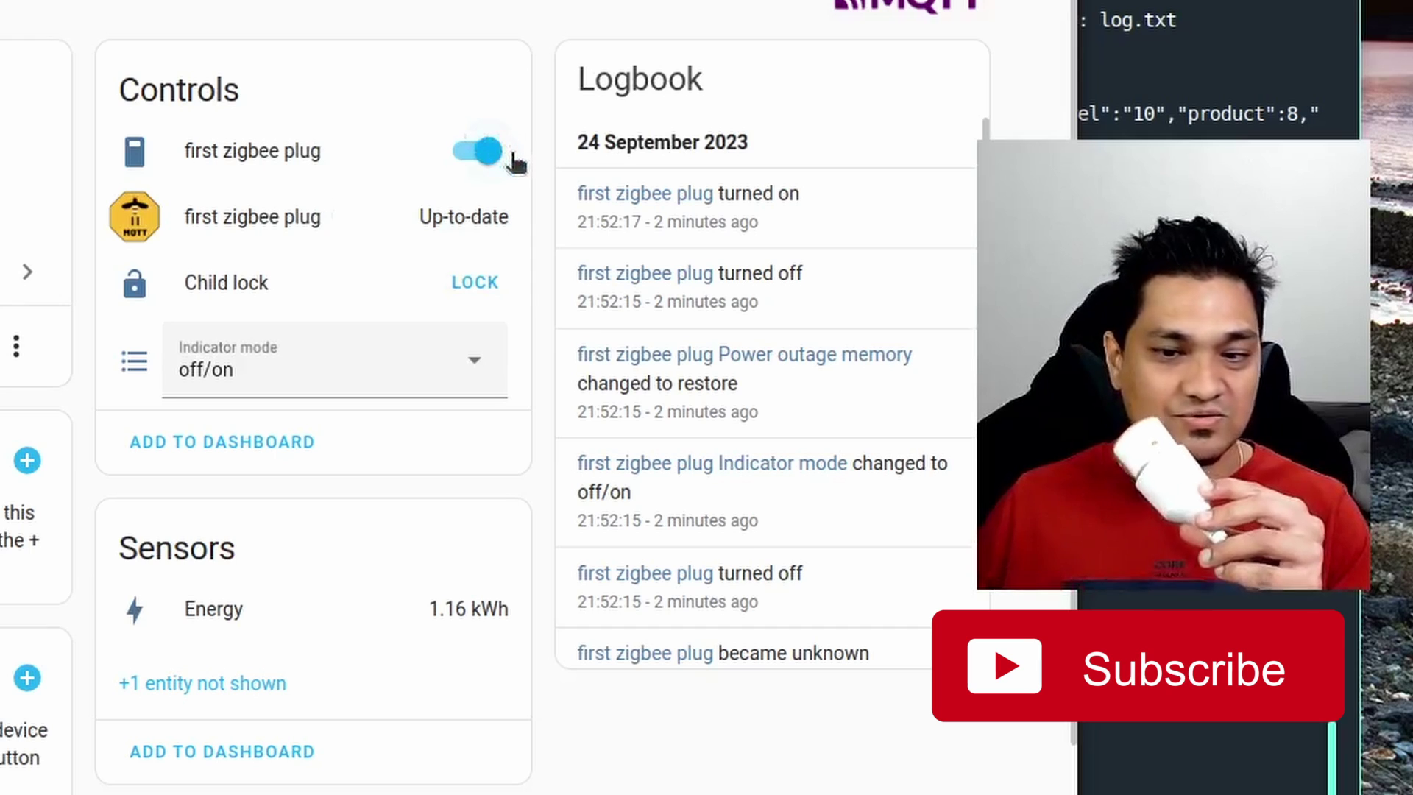
Test switching the plug off and back on from its Home Assistant device page, and check its Energy sensor.
{"action": "left_click", "coordinate": [489, 151]}
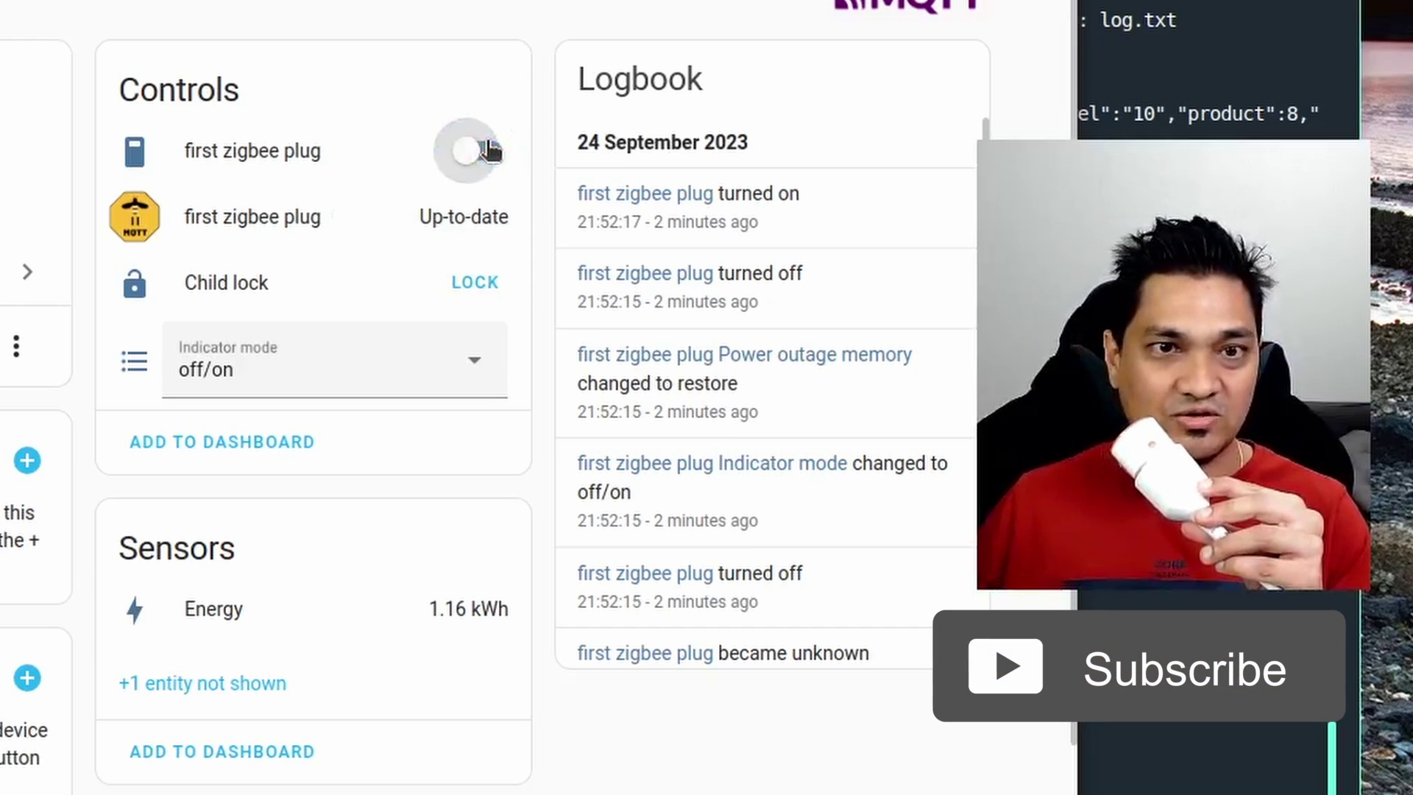
{"action": "left_click", "coordinate": [489, 151]}
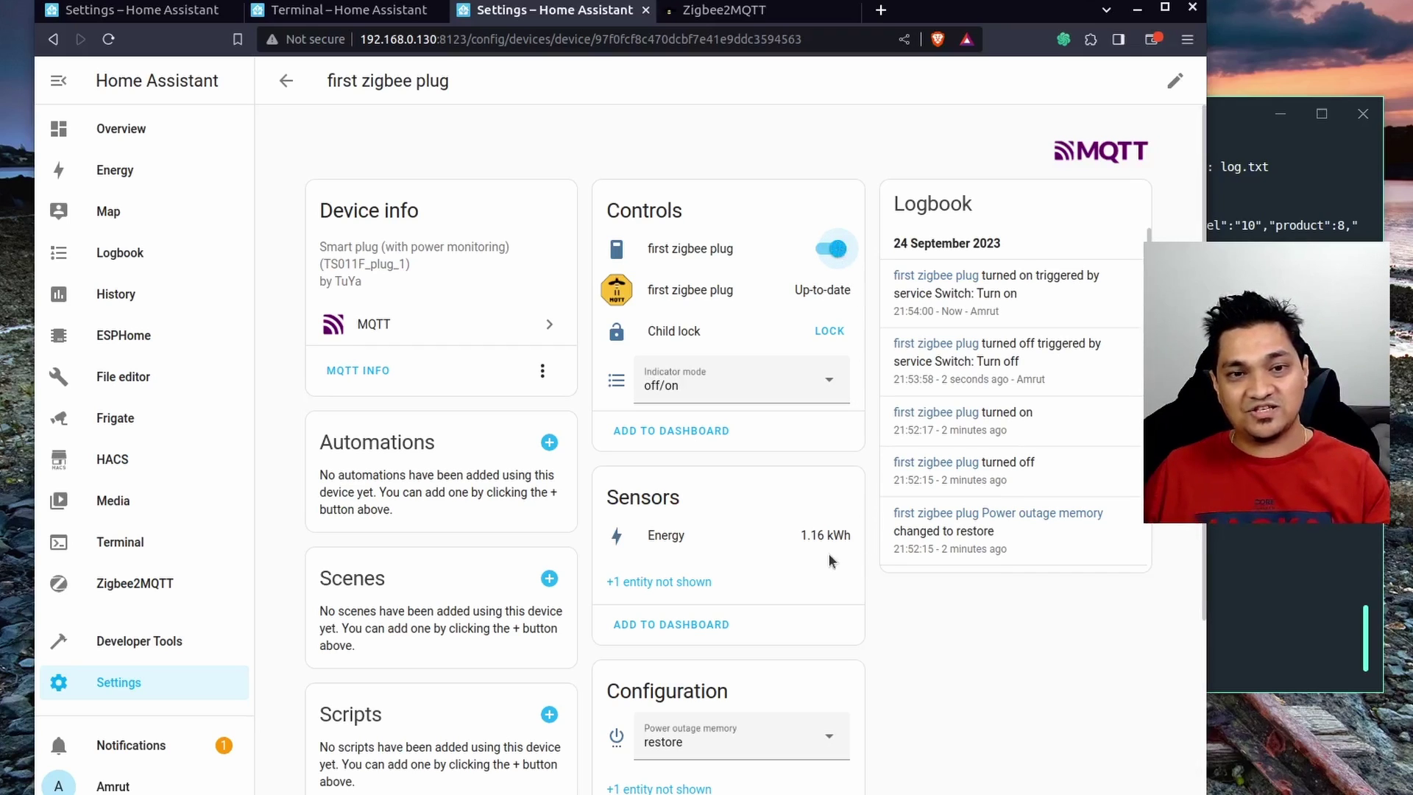
{"action": "left_click_drag", "start_coordinate": [798, 537], "coordinate": [855, 548]}
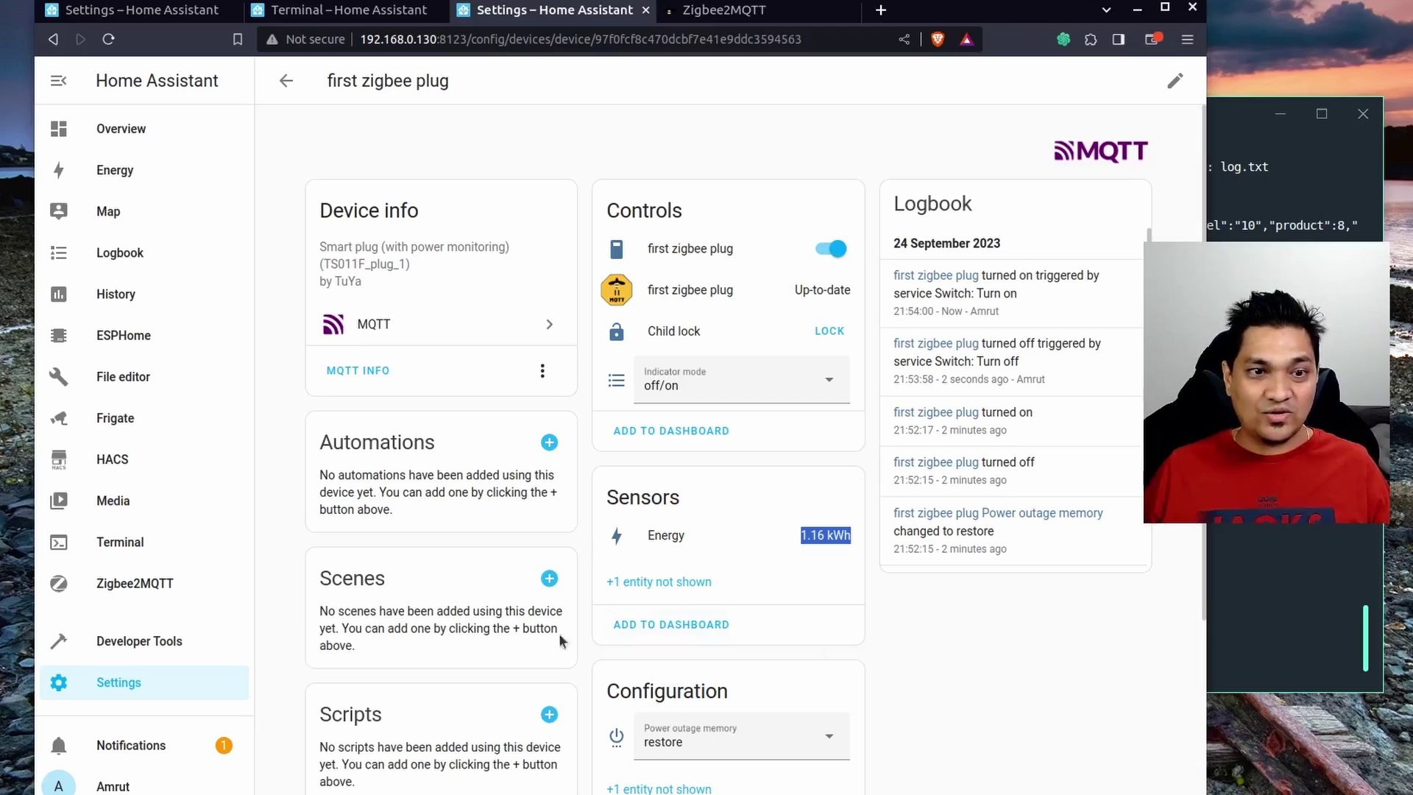
In the energy dashboard configuration, replace the undefined sensor.first_switch_energy grid consumption with first zigbee plug Energy, using Do not track costs.
{"action": "left_click", "coordinate": [118, 682]}
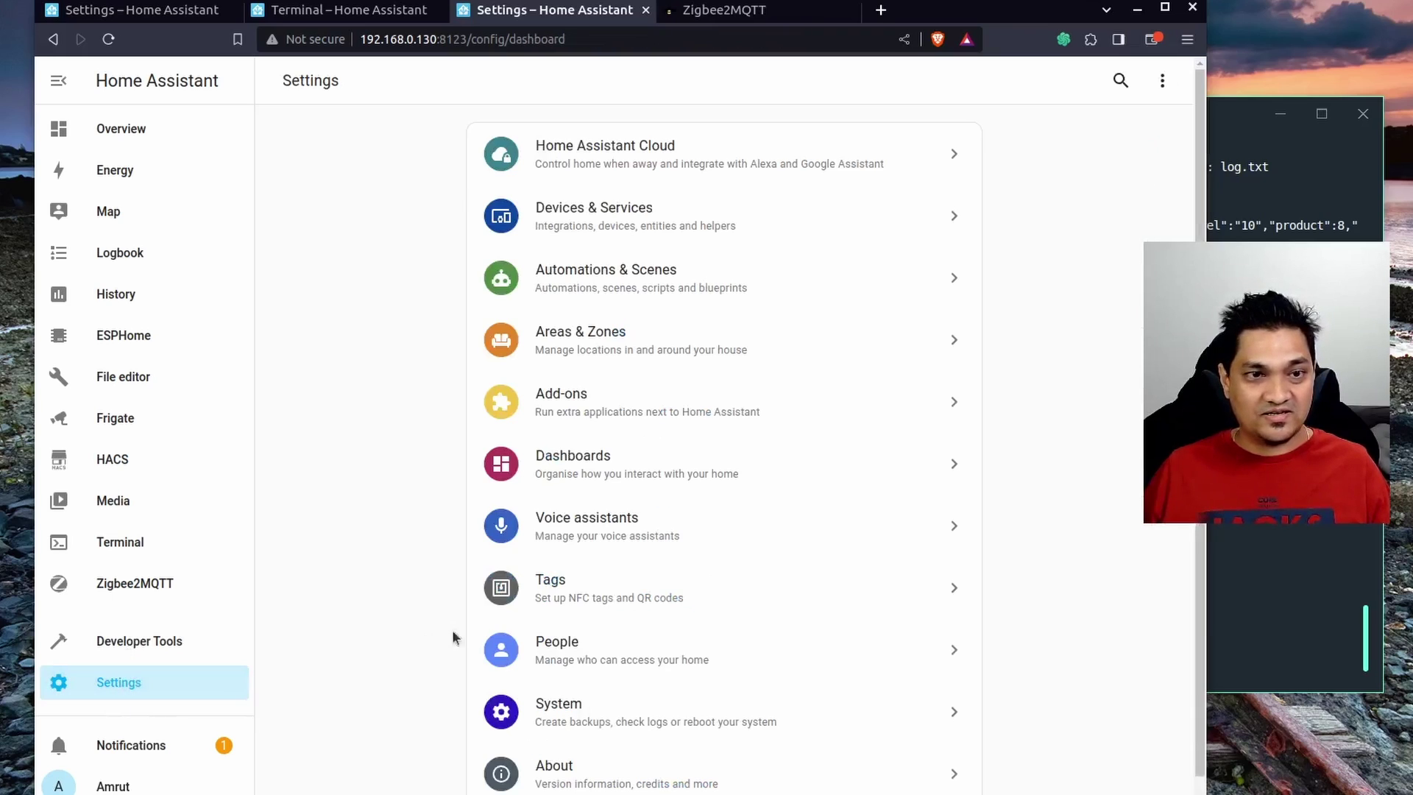
{"action": "left_click", "coordinate": [661, 477]}
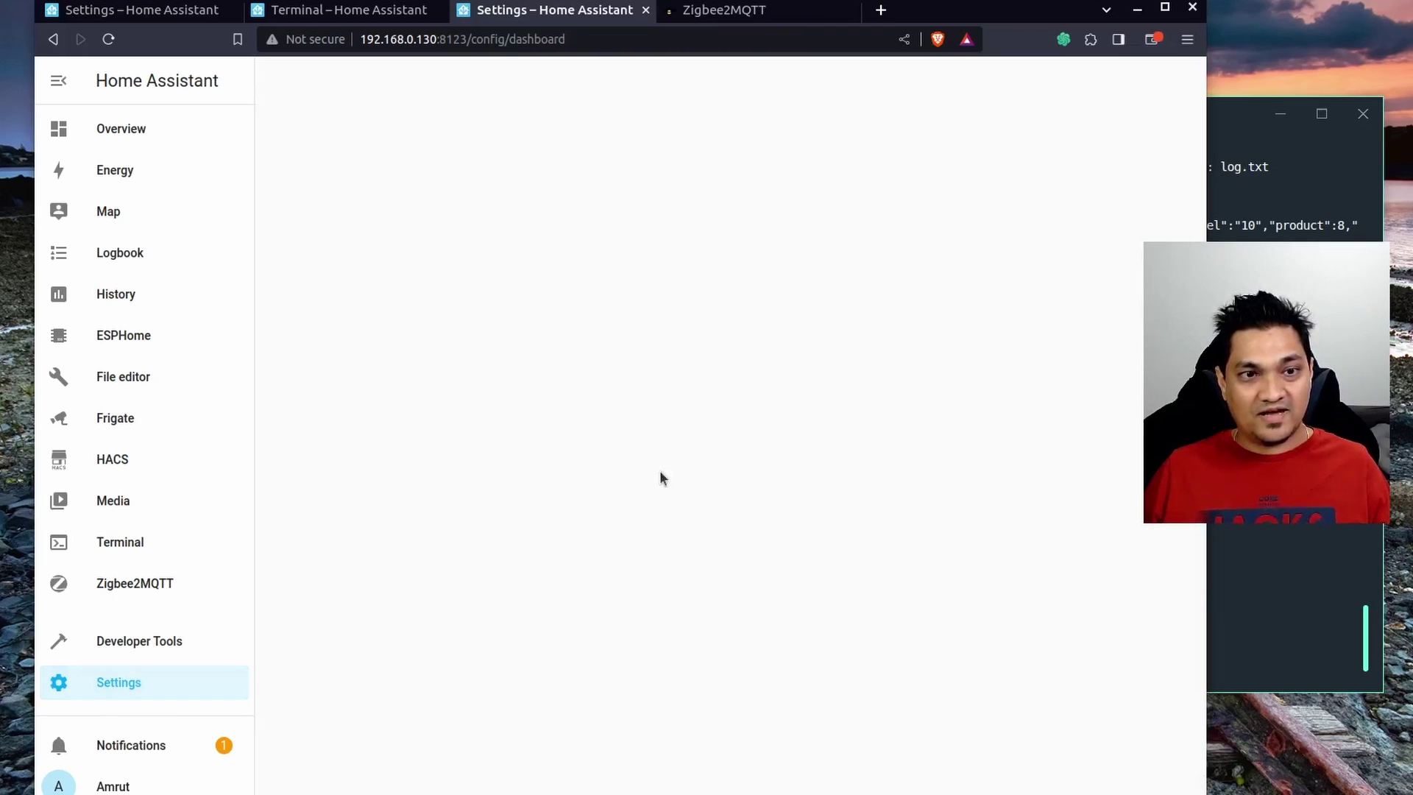
{"action": "left_click", "coordinate": [321, 278]}
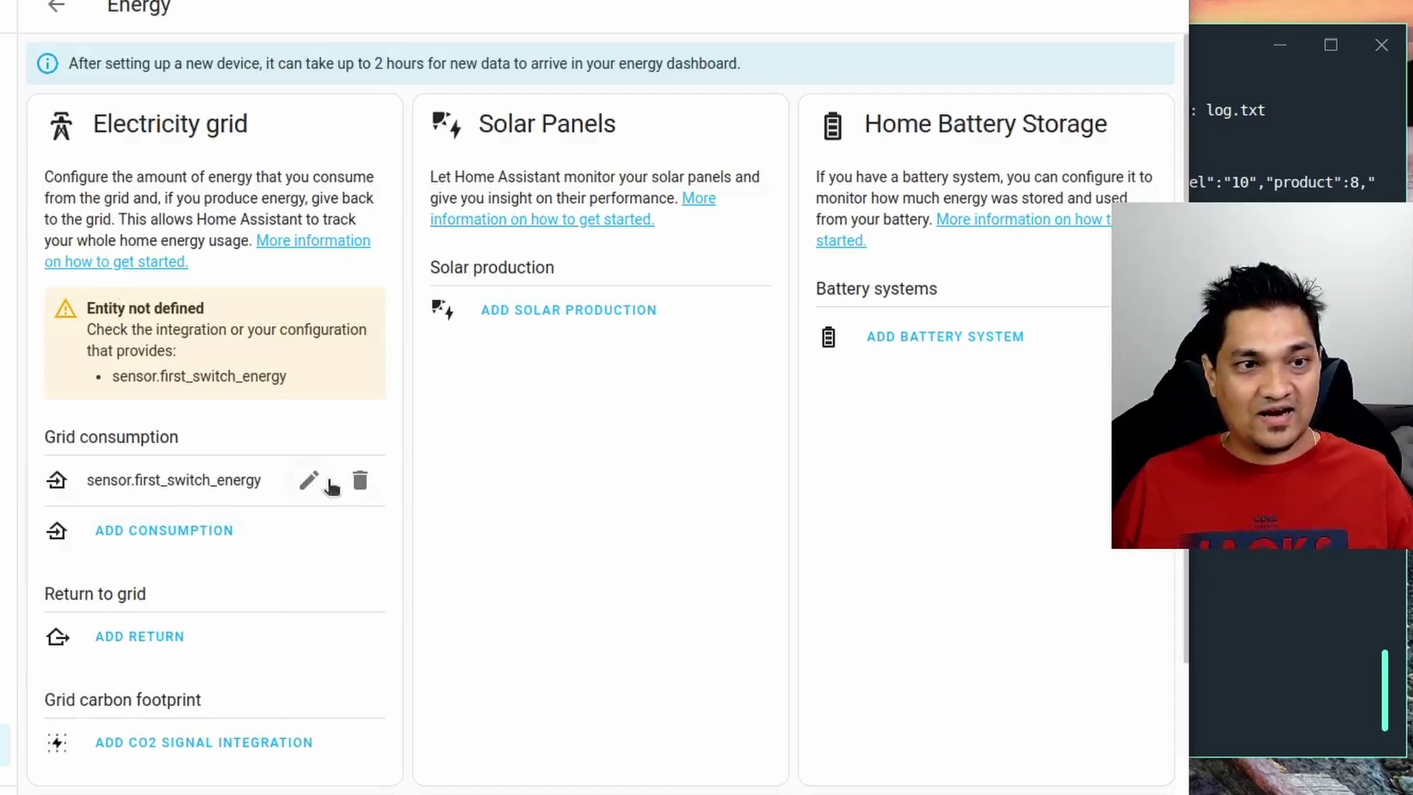
{"action": "left_click", "coordinate": [390, 512]}
{"action": "left_click", "coordinate": [453, 362]}
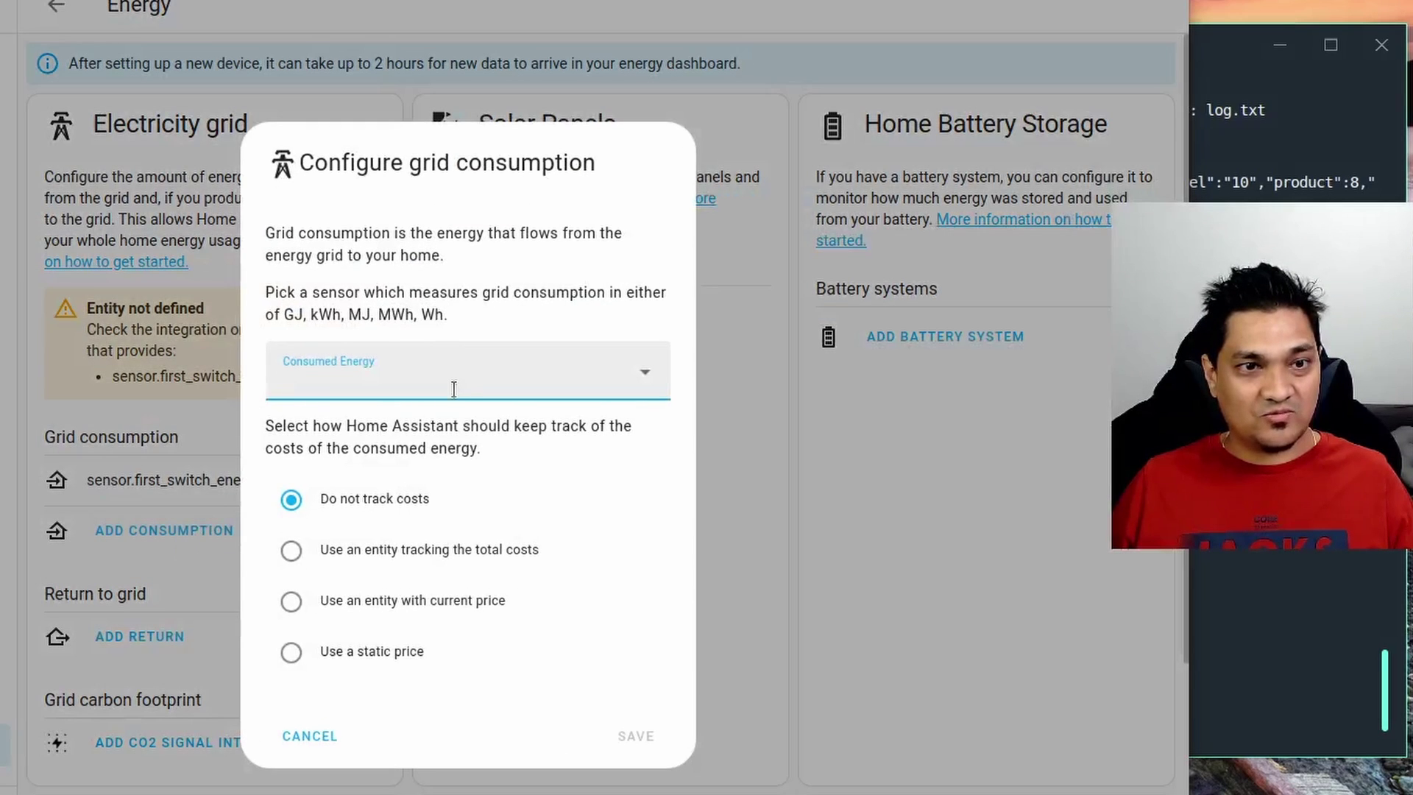
{"action": "left_click", "coordinate": [367, 448]}
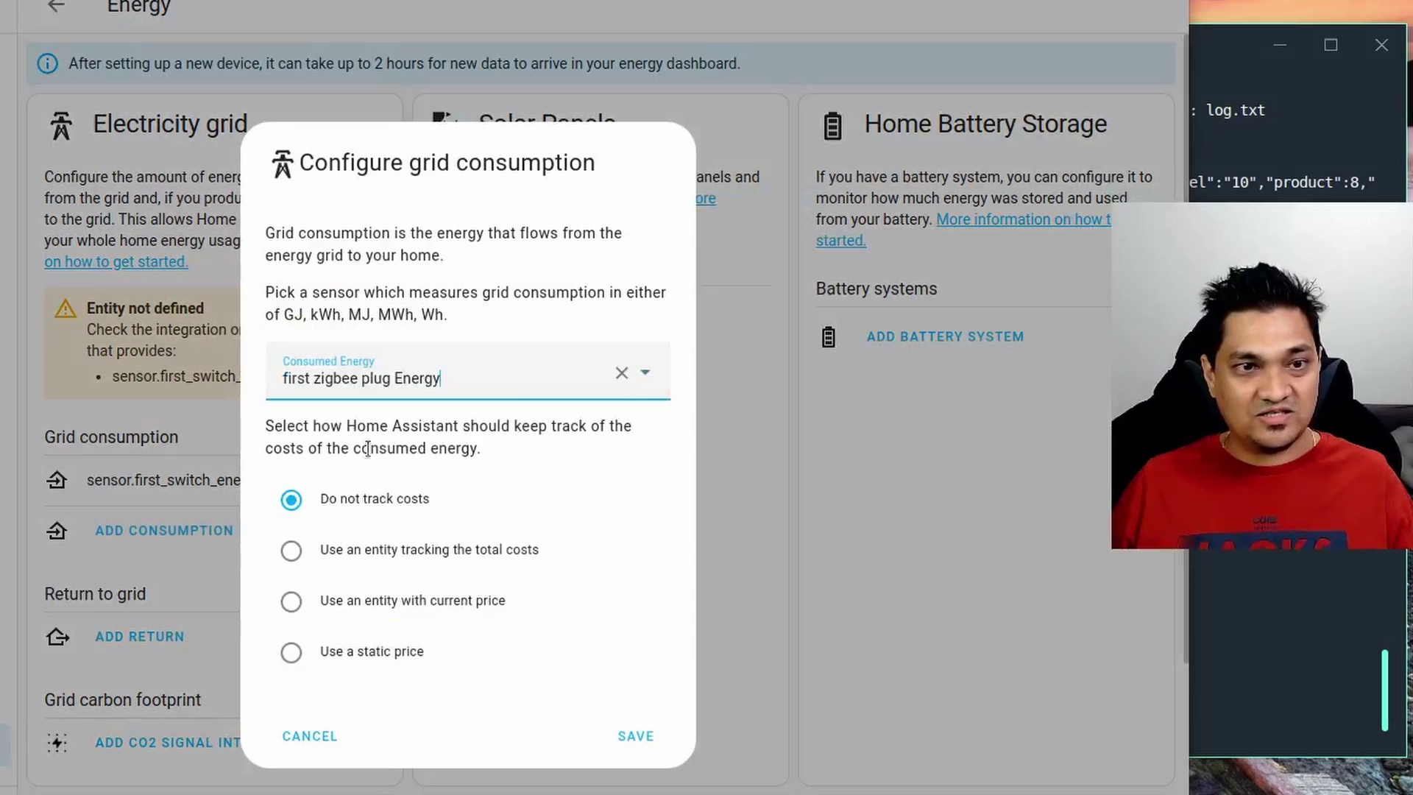
{"action": "left_click", "coordinate": [633, 734]}
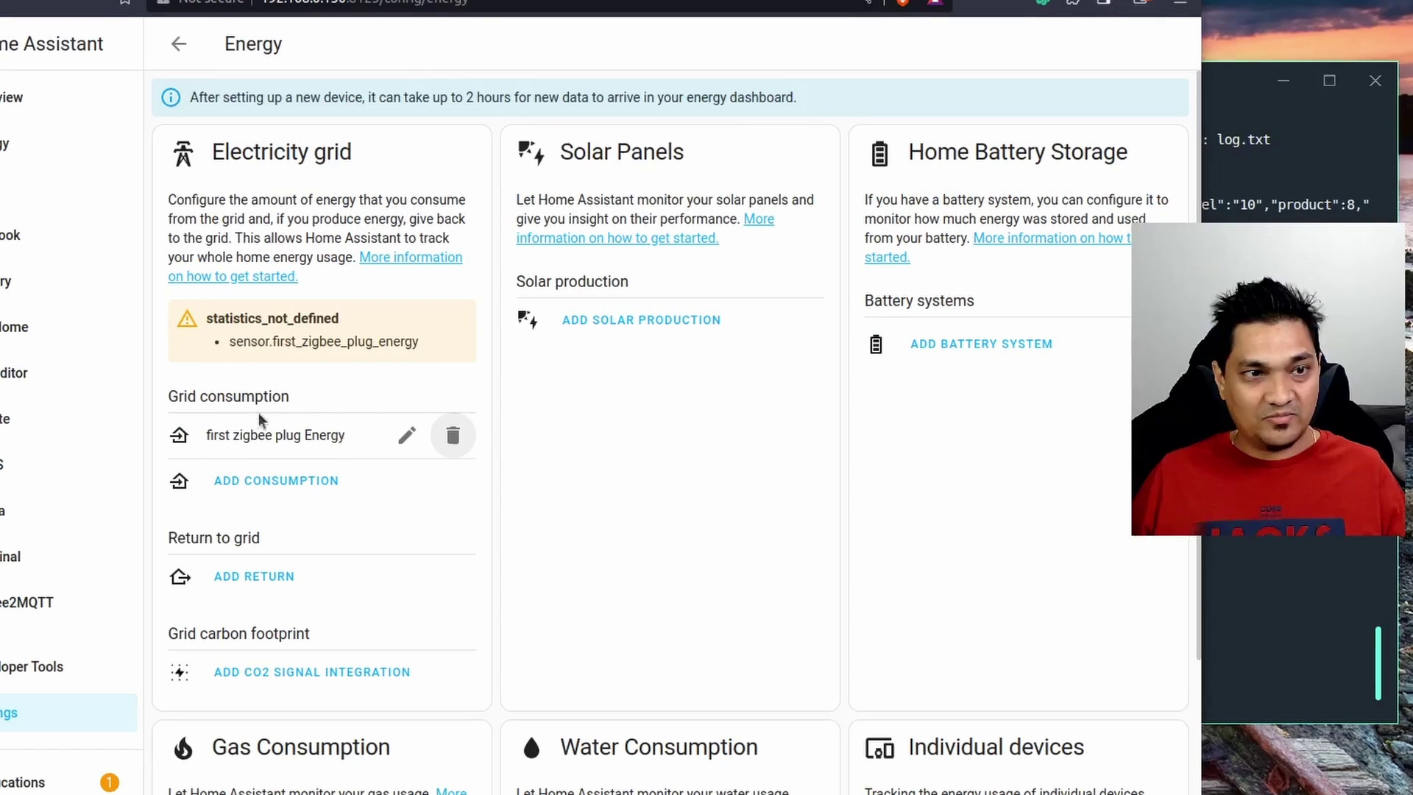
Reload the energy configuration page and review the Electricity grid card with the first zigbee plug Energy entry.
{"action": "key", "text": "F5"}
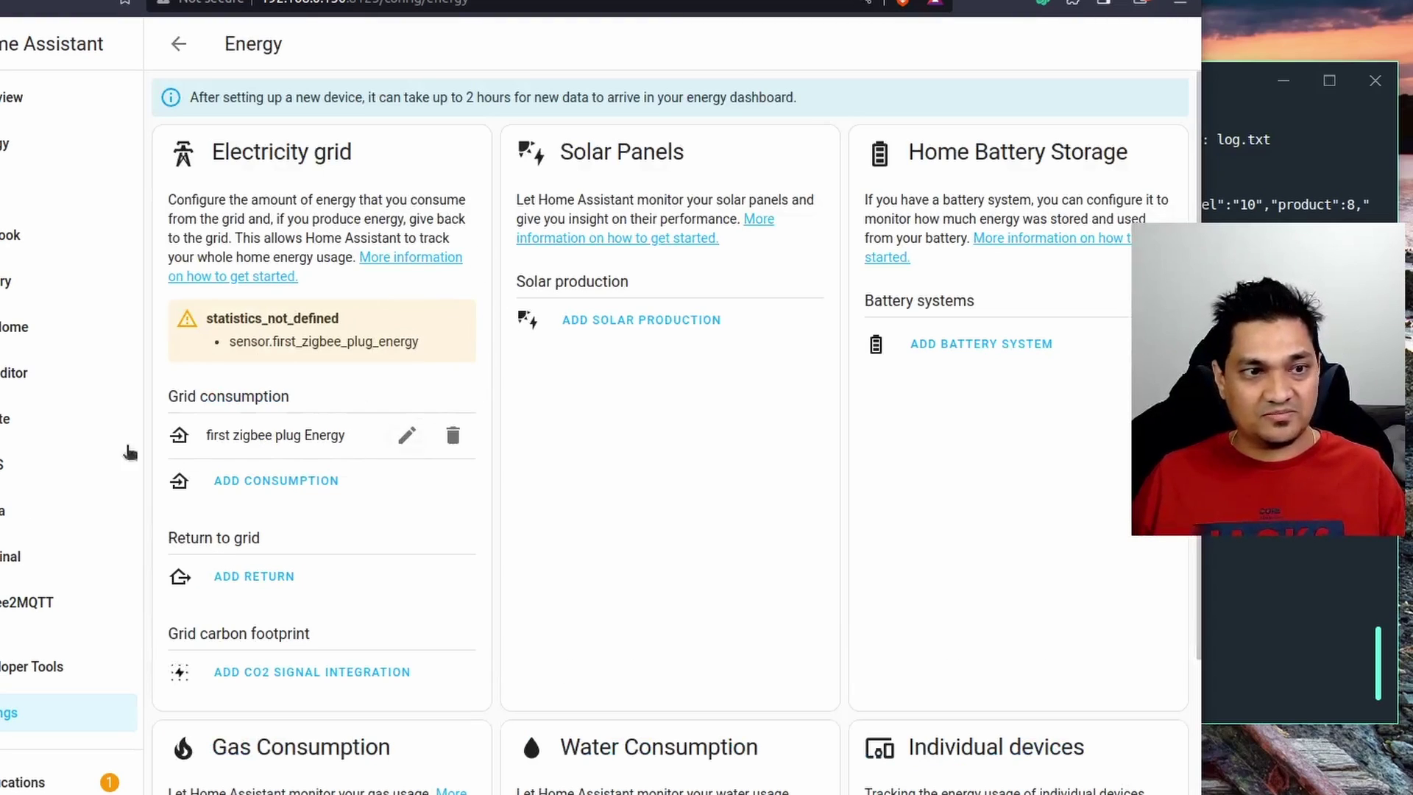
{"action": "scroll", "coordinate": [532, 459], "scroll_direction": "down", "scroll_amount": 4}
{"action": "scroll", "coordinate": [533, 459], "scroll_direction": "up", "scroll_amount": 4}
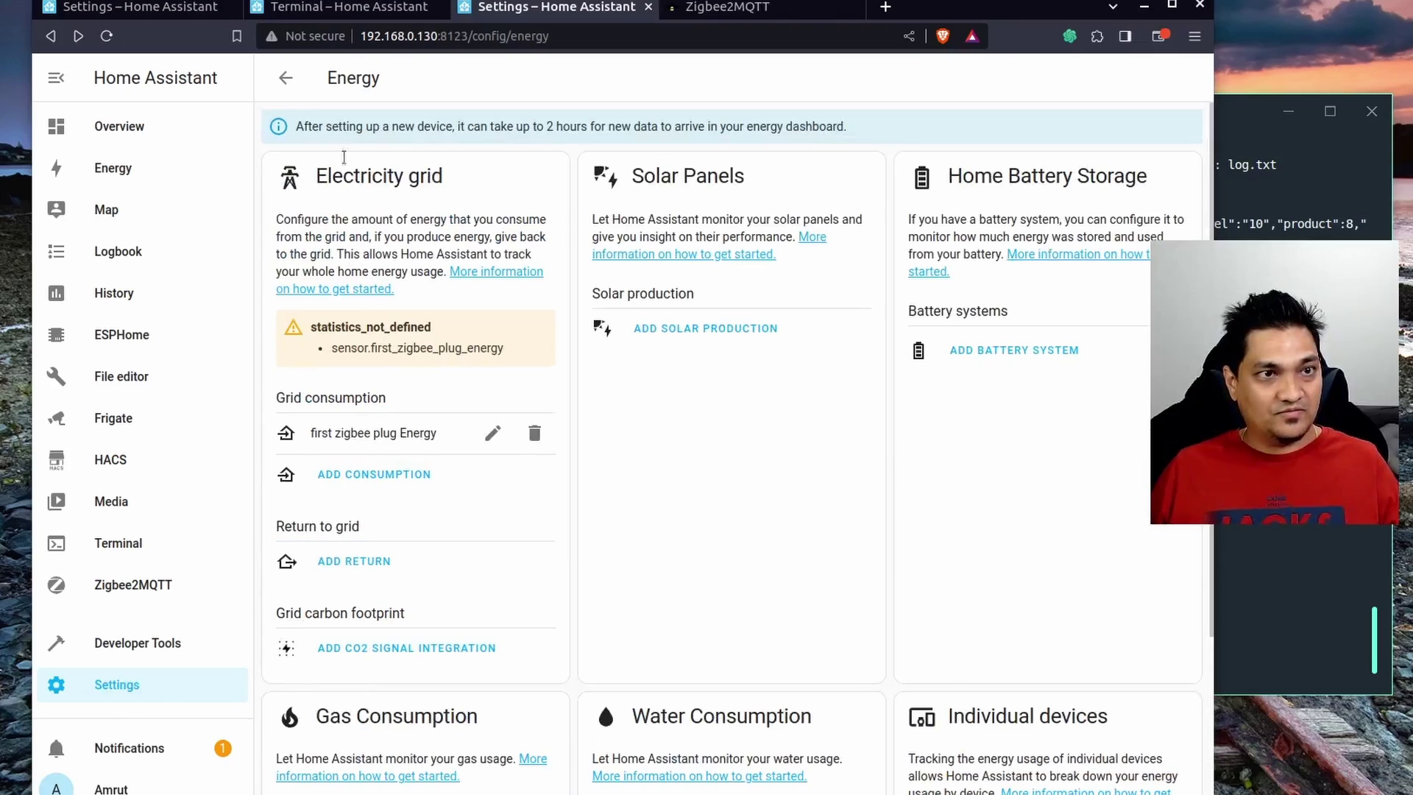
Leave the energy configuration and open the first zigbee plug device page from the MQTT integration in Devices & Services.
{"action": "left_click", "coordinate": [286, 79]}
{"action": "left_click", "coordinate": [156, 684]}
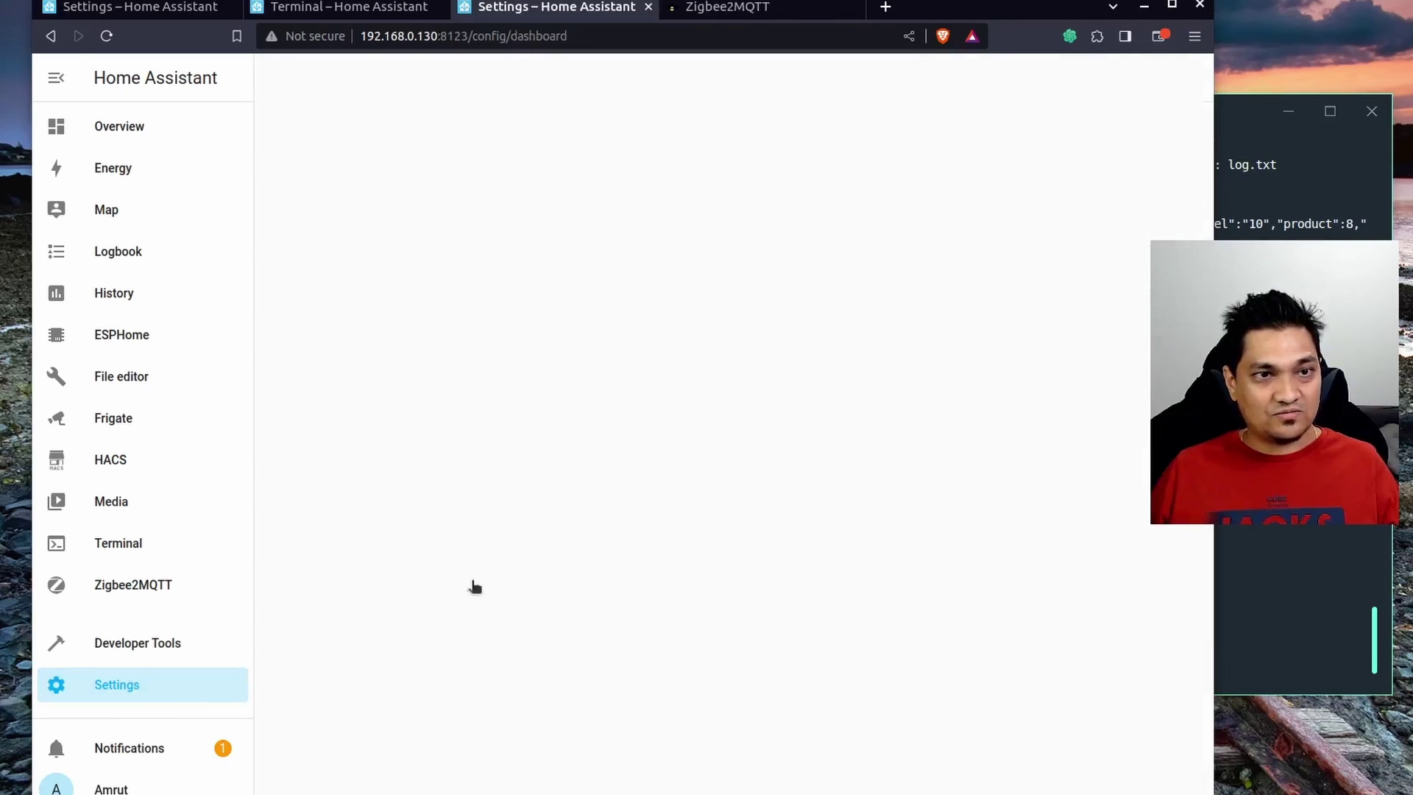
{"action": "left_click", "coordinate": [631, 236]}
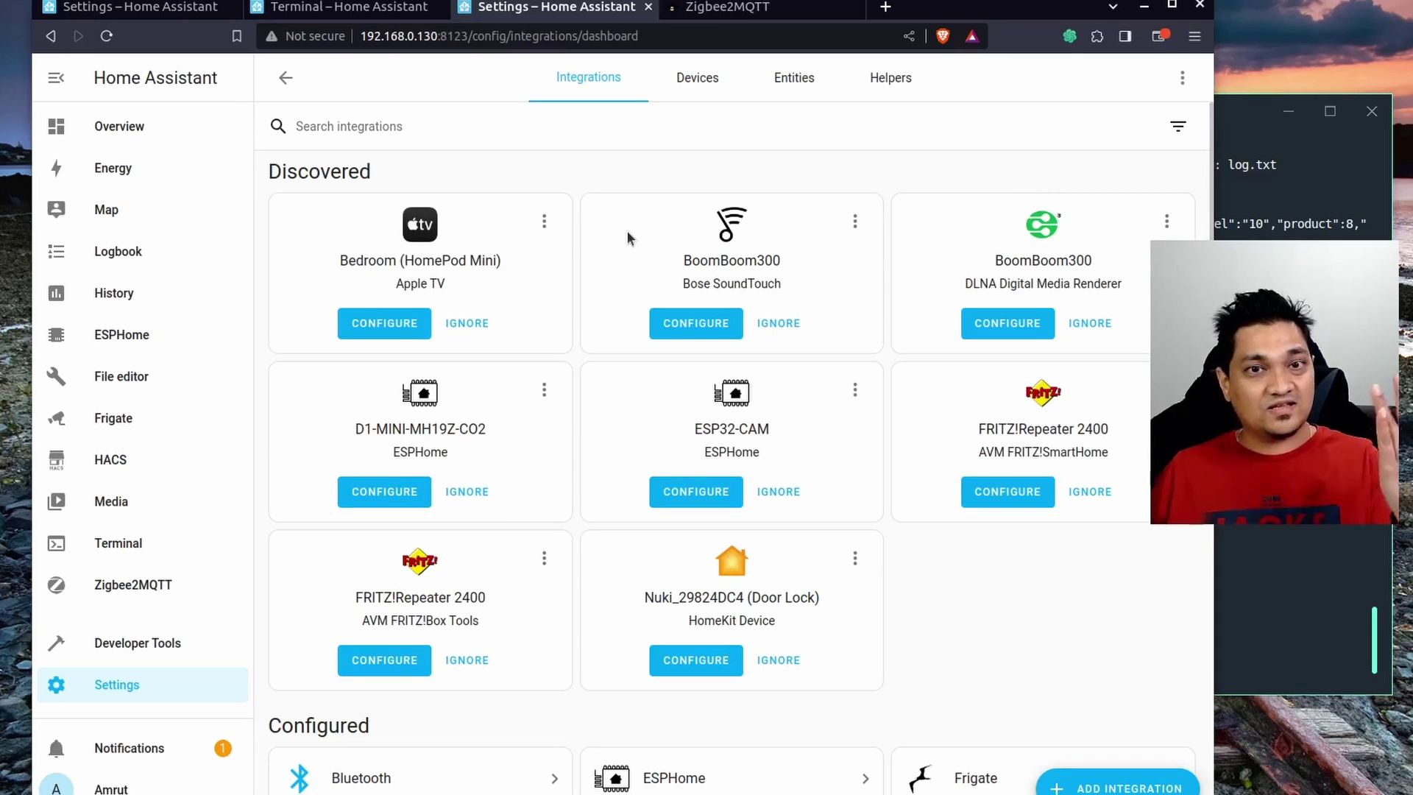
{"action": "scroll", "coordinate": [721, 495], "scroll_direction": "down", "scroll_amount": 1}
{"action": "scroll", "coordinate": [720, 495], "scroll_direction": "down", "scroll_amount": 6}
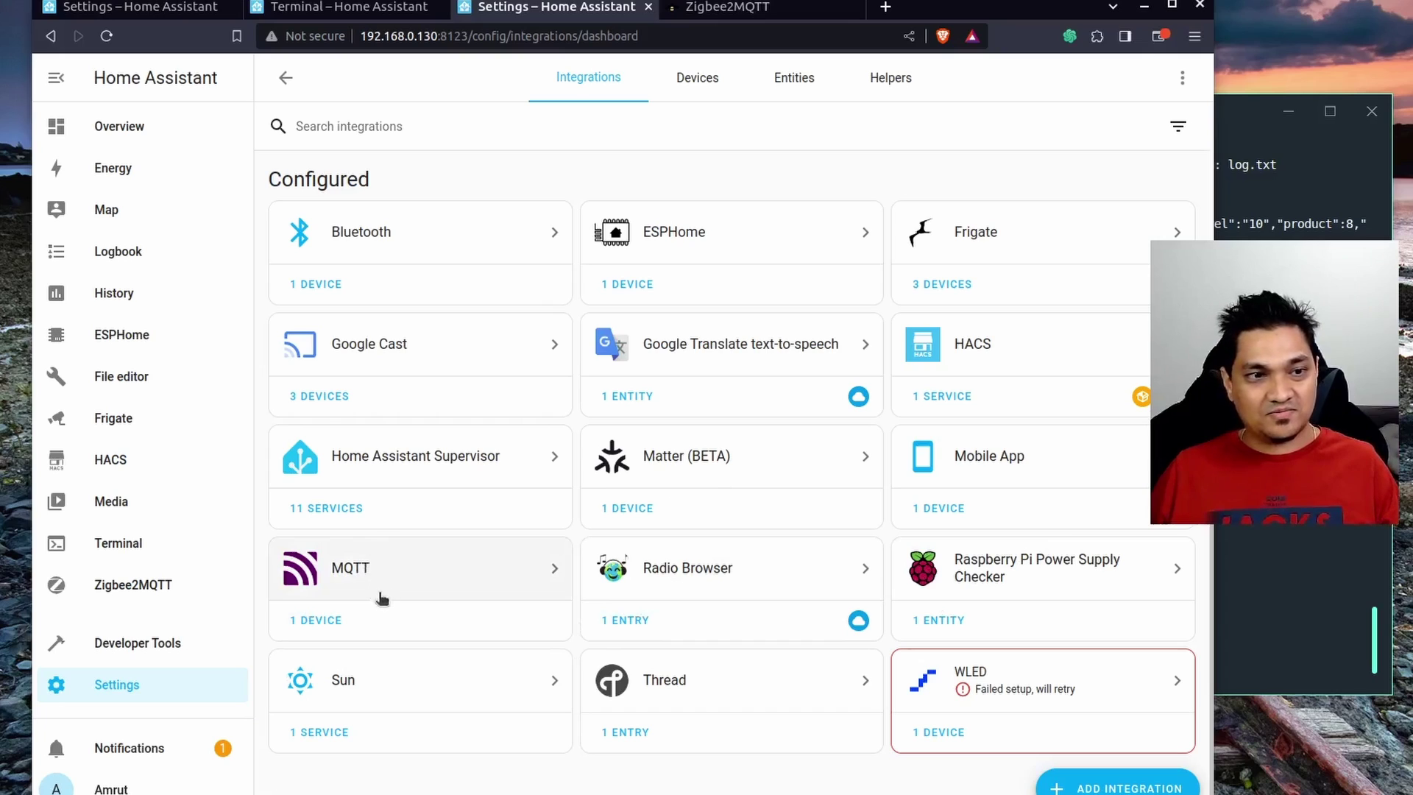
{"action": "left_click", "coordinate": [335, 622]}
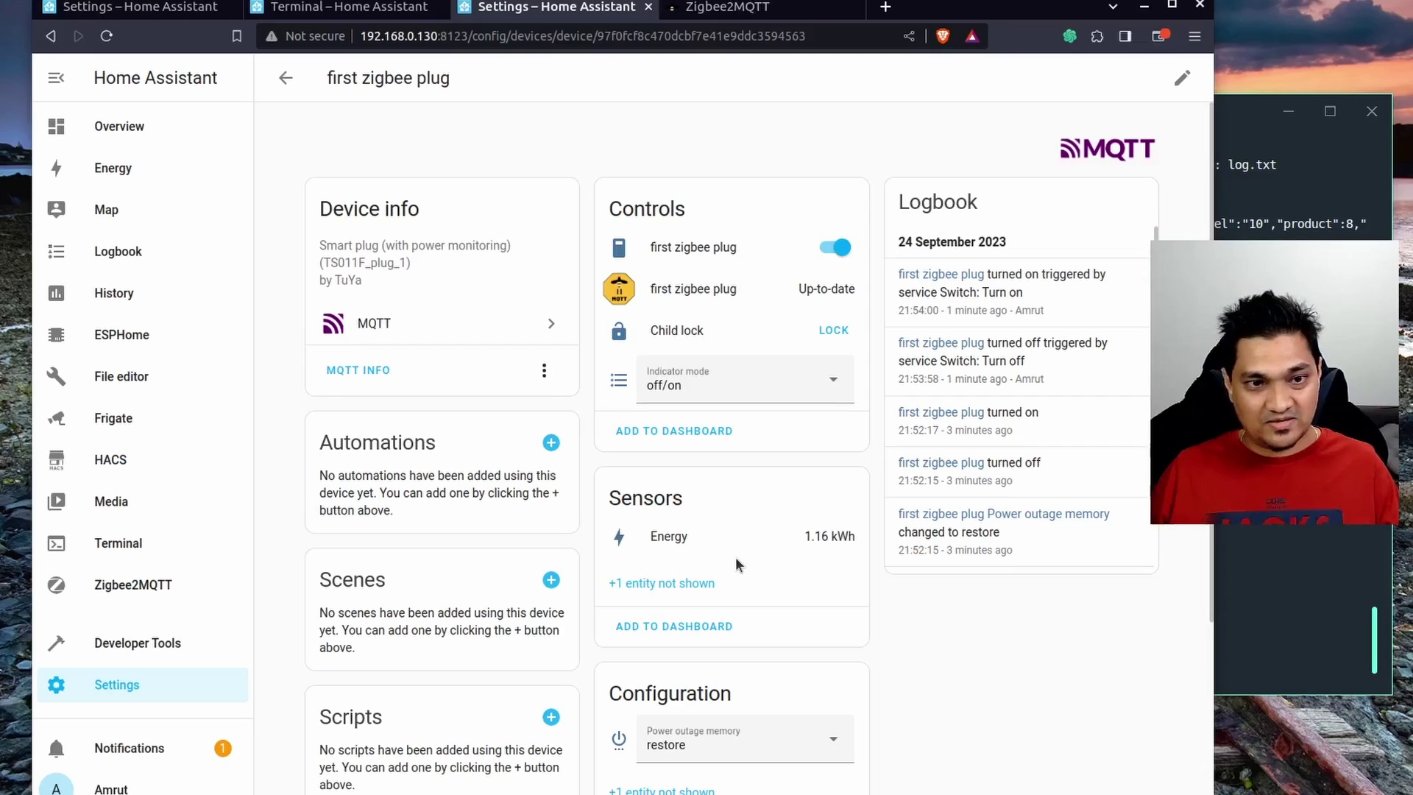
Expand the entities not shown under the plug's Sensors and Diagnostic cards and look through them.
{"action": "left_click", "coordinate": [684, 582]}
{"action": "scroll", "coordinate": [754, 615], "scroll_direction": "down", "scroll_amount": 2}
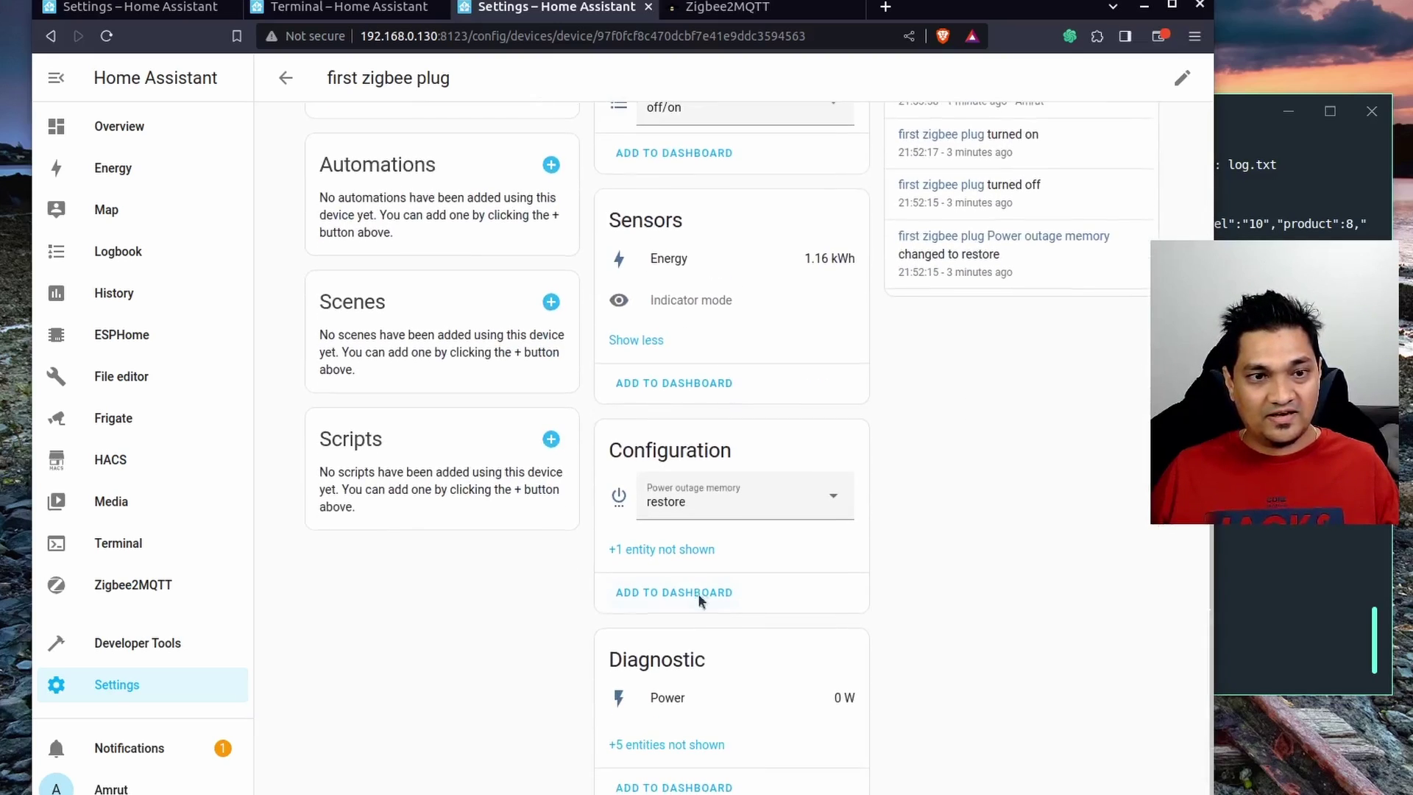
{"action": "left_click", "coordinate": [699, 711]}
{"action": "scroll", "coordinate": [809, 692], "scroll_direction": "down", "scroll_amount": 3}
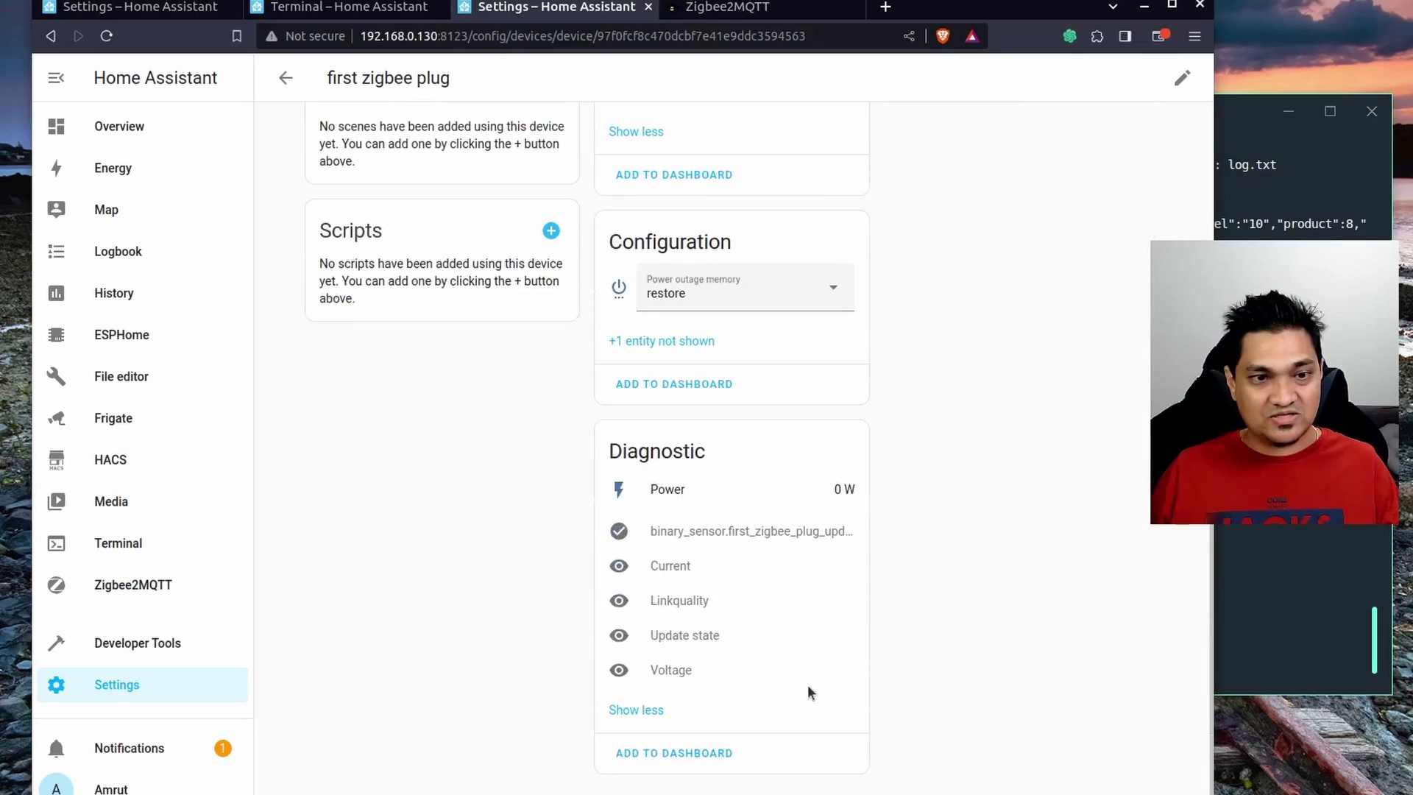
{"action": "scroll", "coordinate": [1016, 566], "scroll_direction": "up", "scroll_amount": 7}
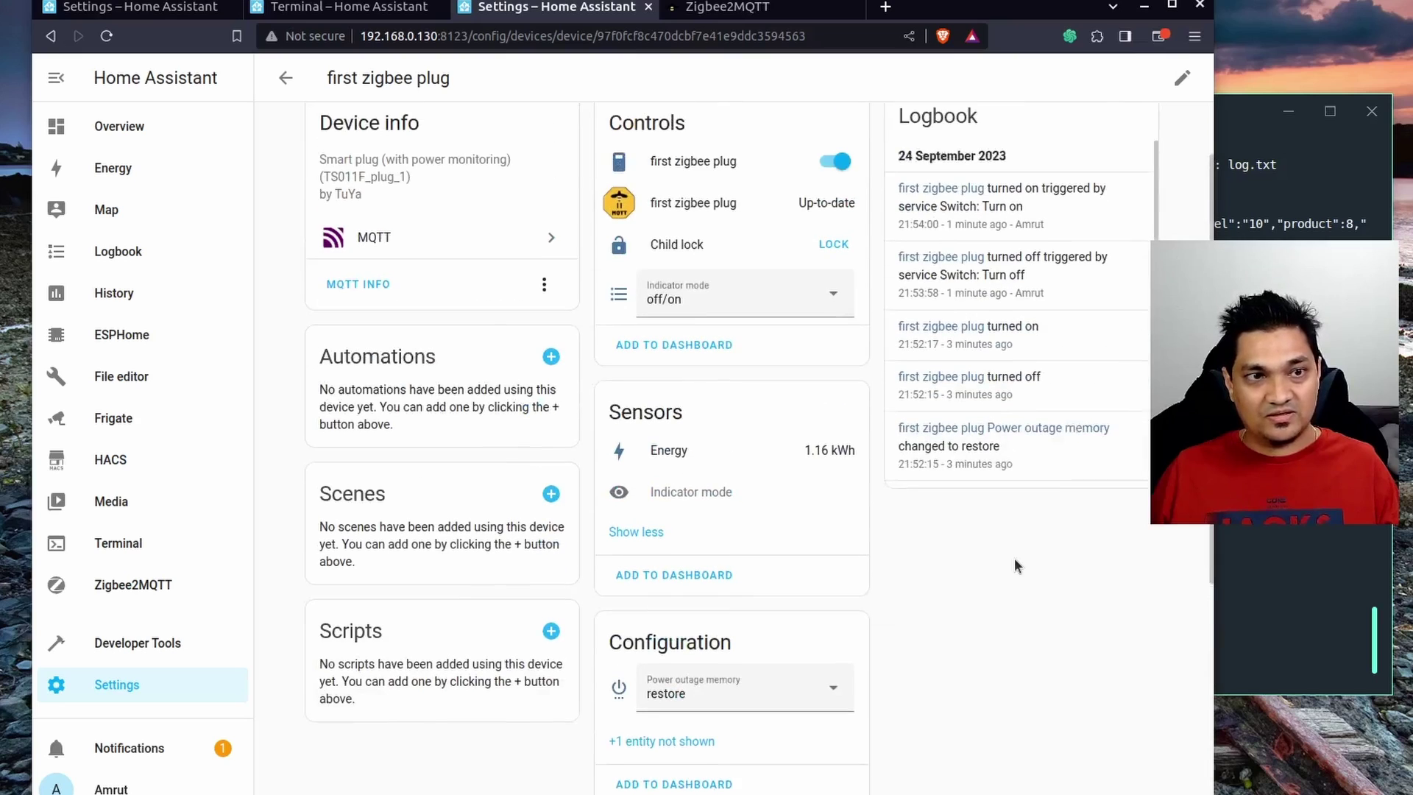